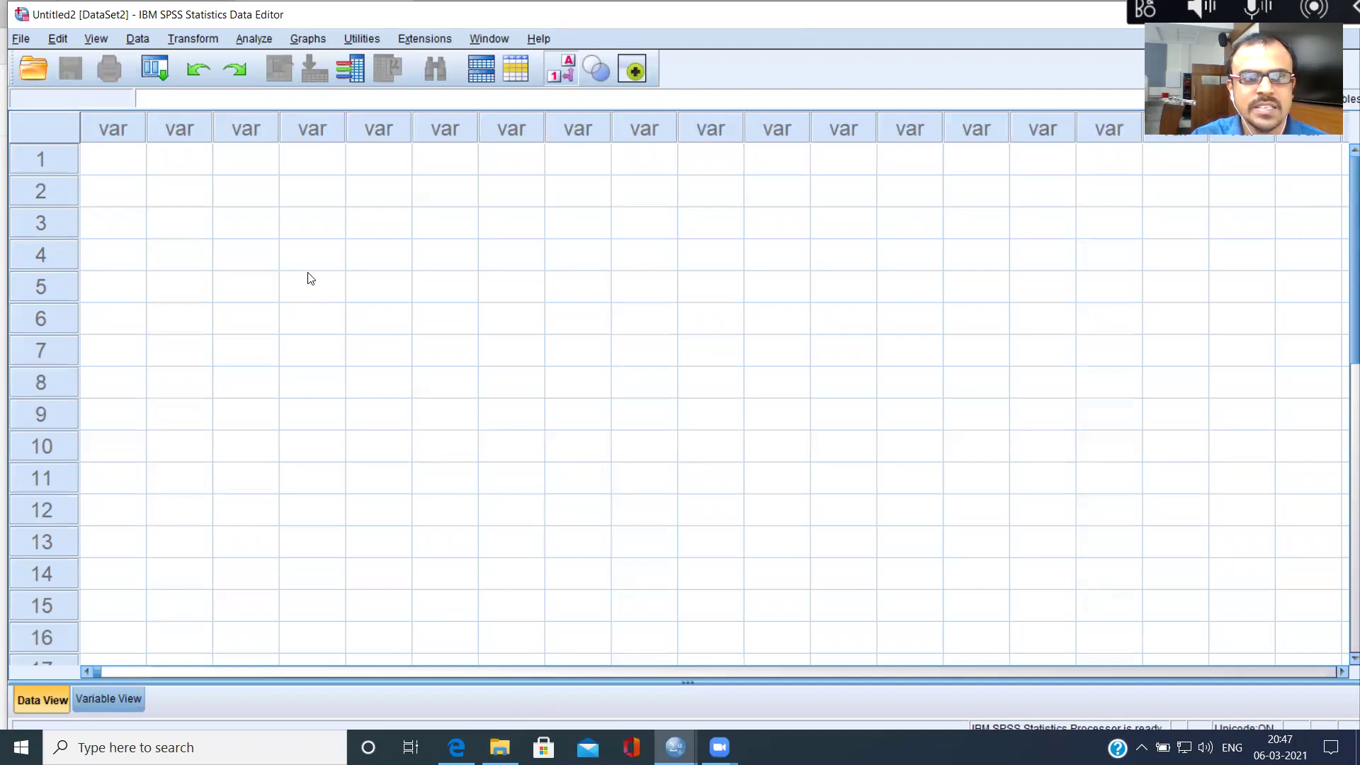
Open the grocery_1month.sav data file through File > Open > Data
{"action": "left_click", "coordinate": [19, 40]}
{"action": "mouse_move", "coordinate": [165, 84]}
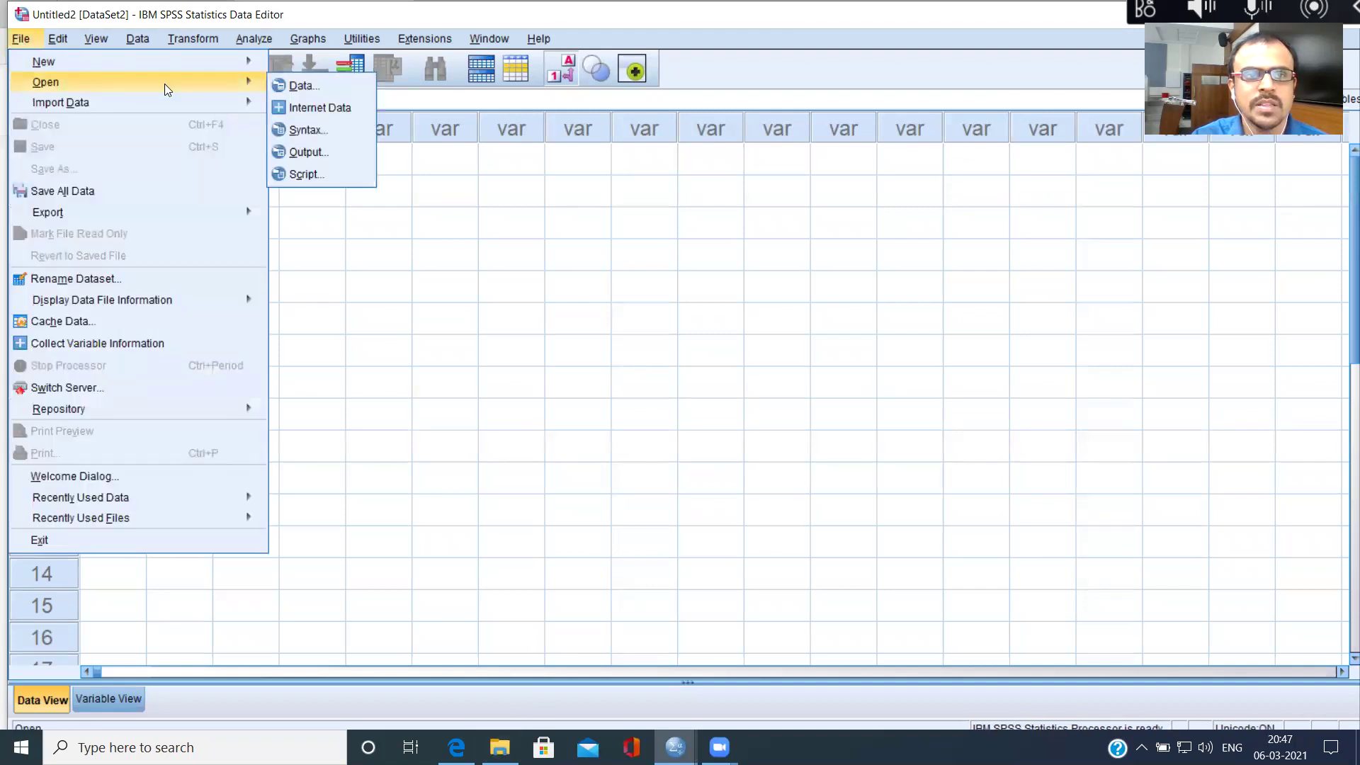
{"action": "left_click", "coordinate": [316, 84]}
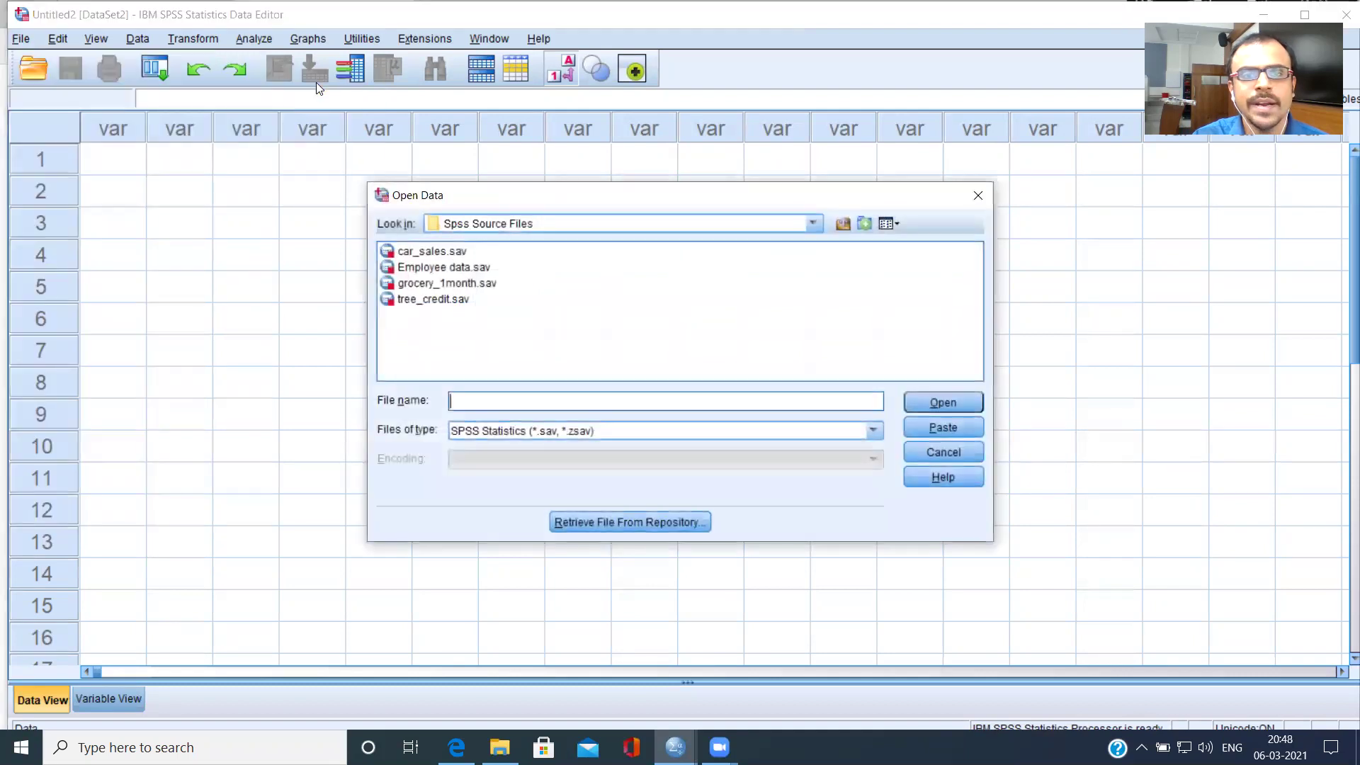
{"action": "left_click", "coordinate": [485, 283]}
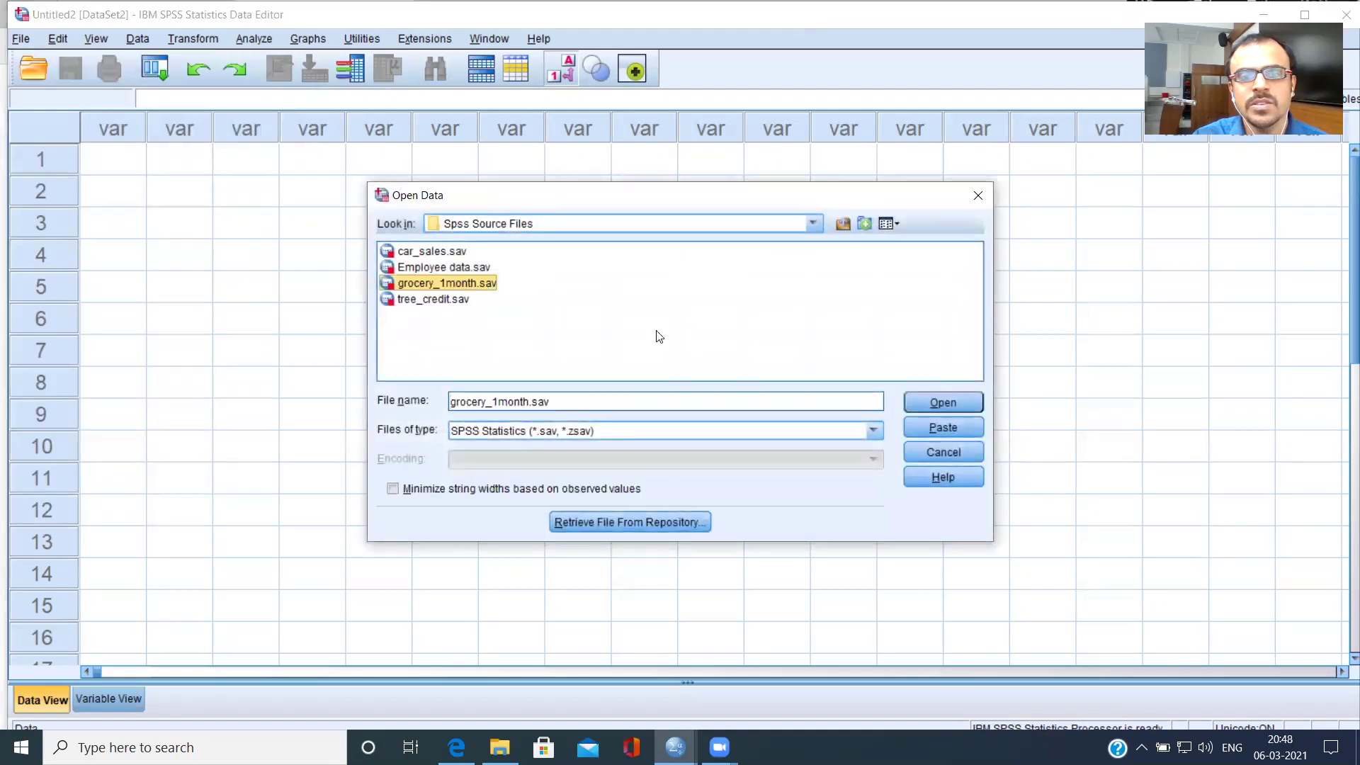
{"action": "left_click", "coordinate": [955, 409]}
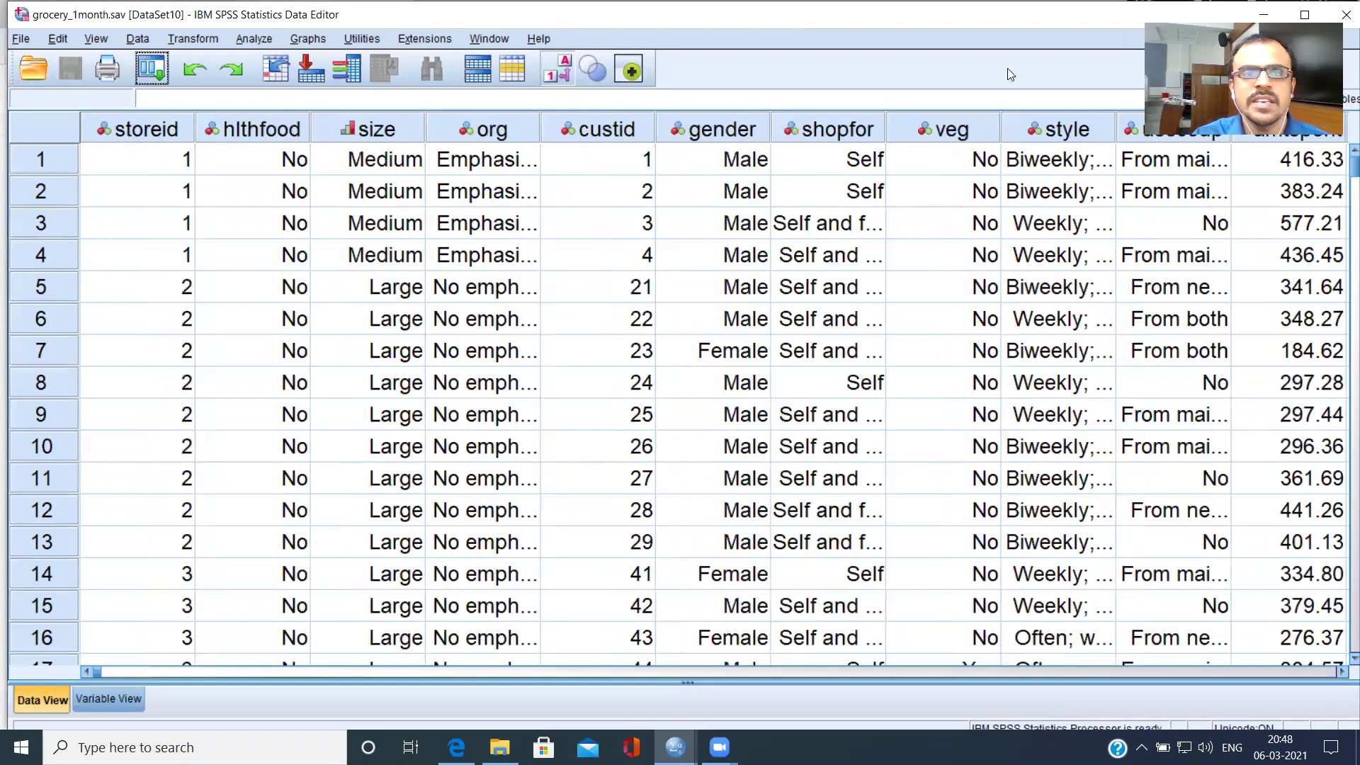
Toggle value labels off and on, then inspect the storeid, hlthfood and size values
{"action": "left_click", "coordinate": [558, 71]}
{"action": "left_click", "coordinate": [558, 70]}
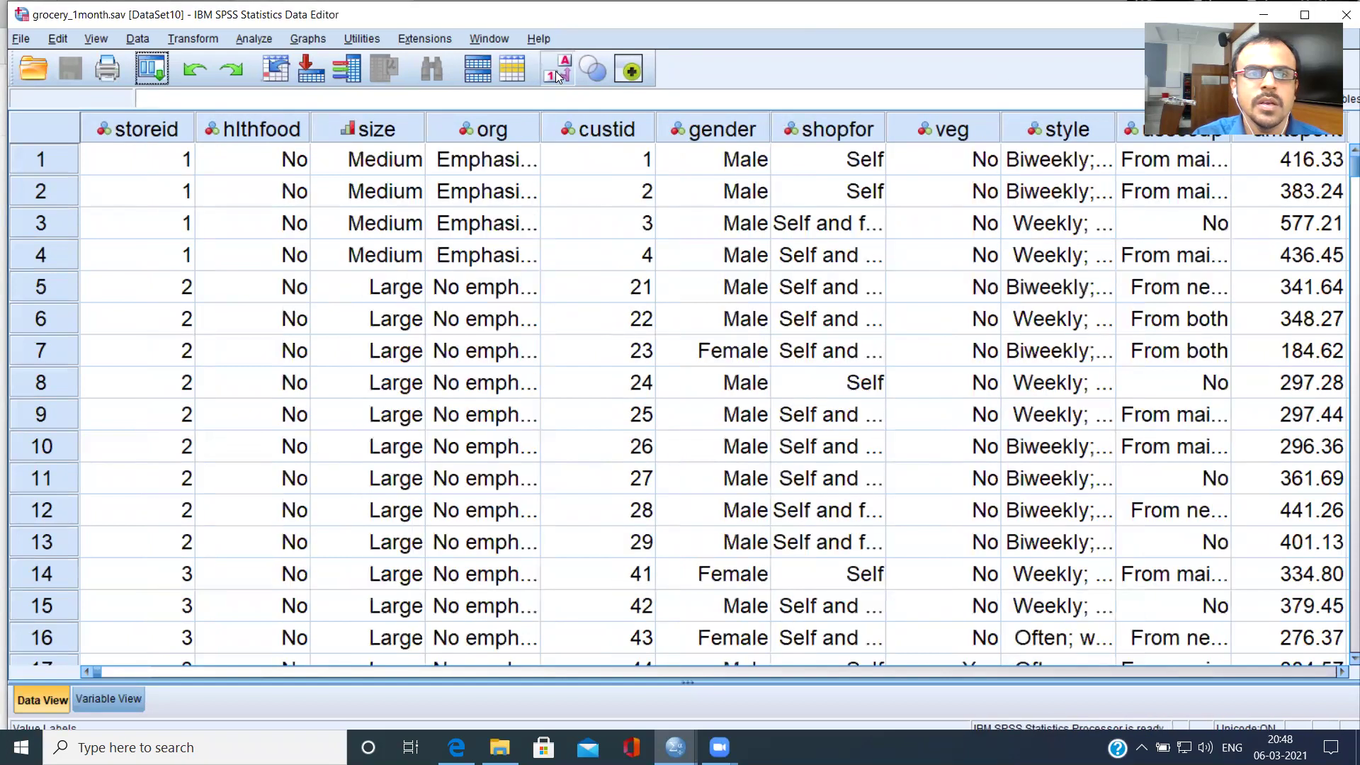
{"action": "left_click", "coordinate": [162, 131]}
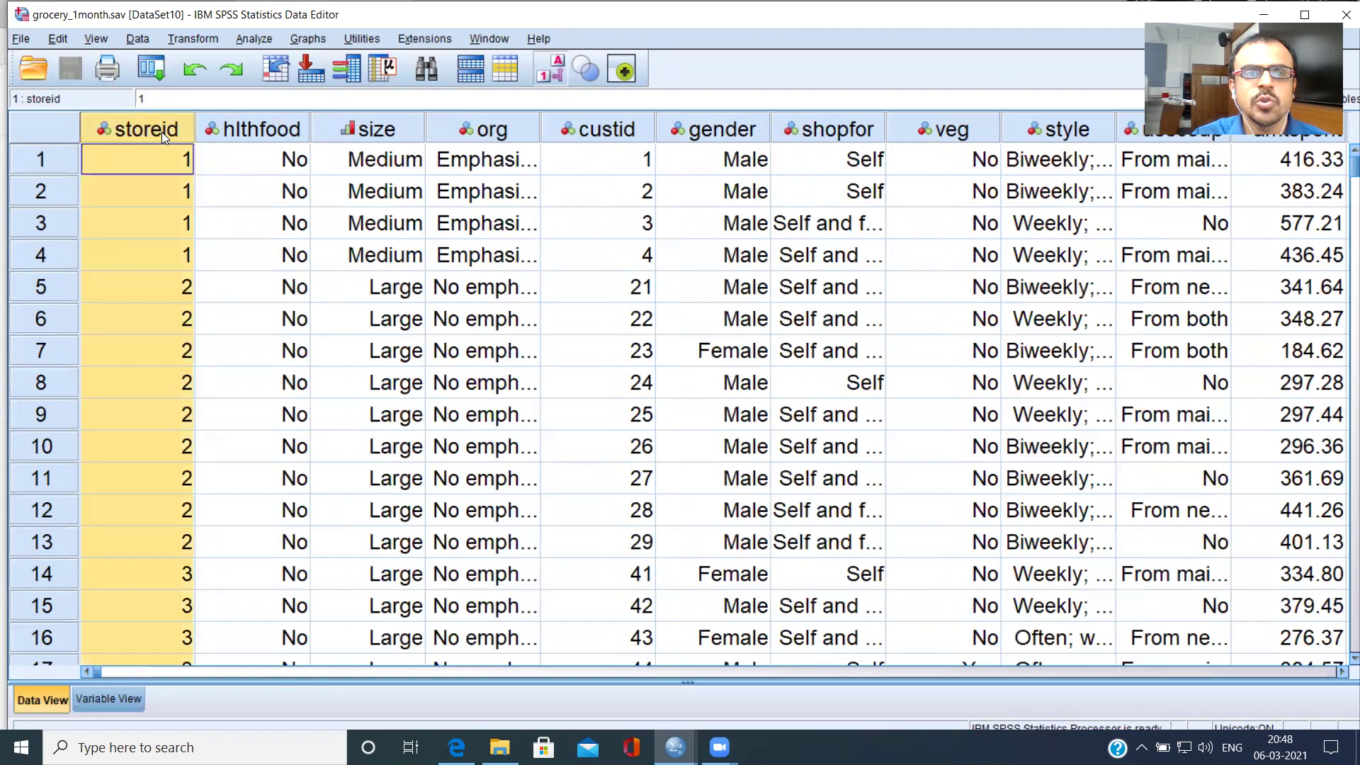
{"action": "left_click", "coordinate": [284, 135]}
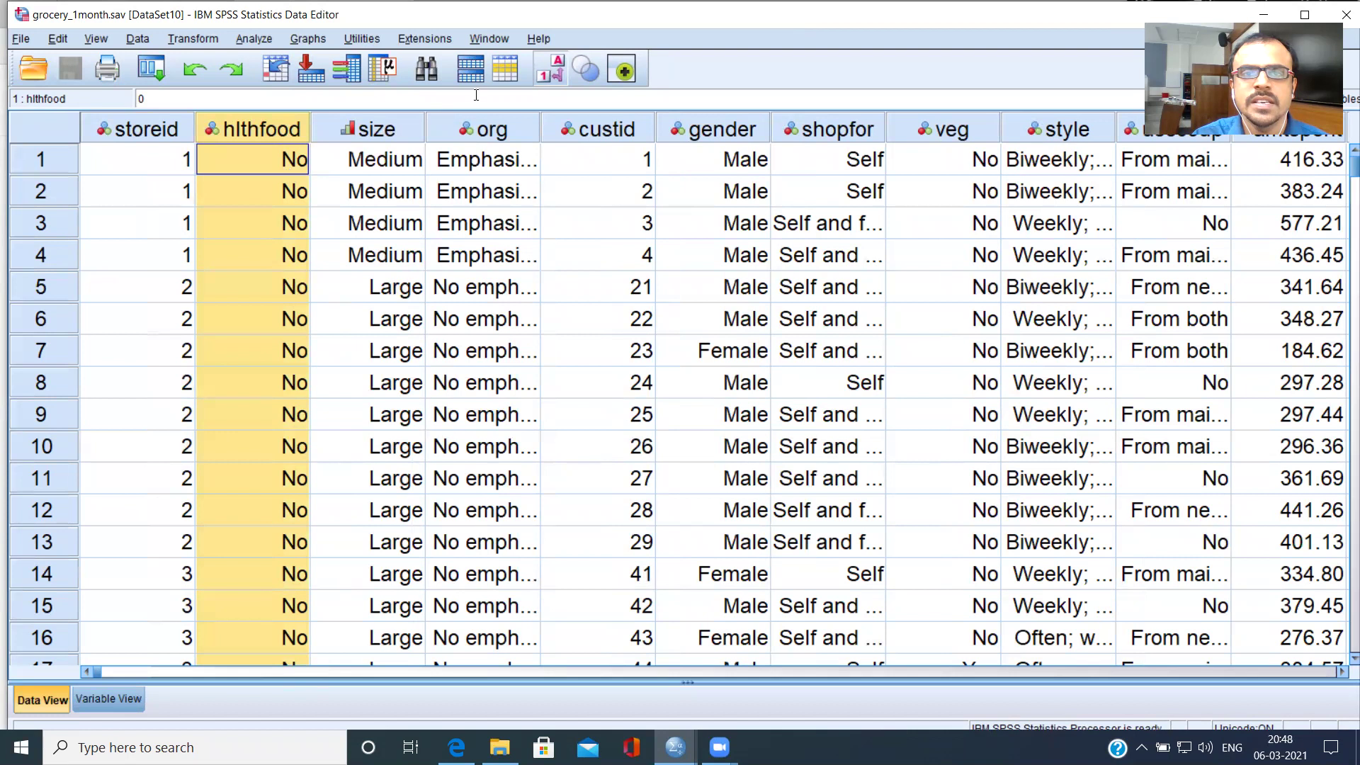
{"action": "left_click", "coordinate": [389, 174]}
{"action": "left_click", "coordinate": [386, 287]}
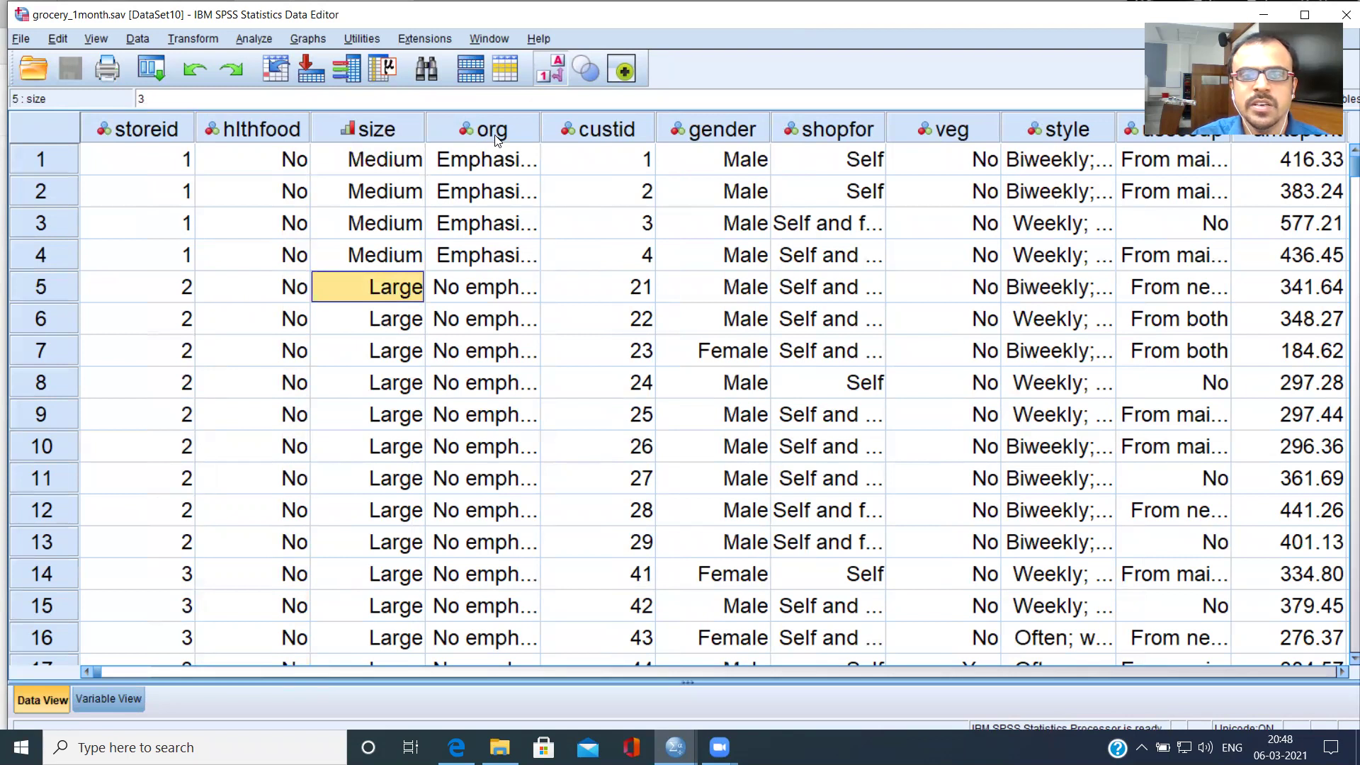
Widen the org column and check the full store organization label in row 92
{"action": "left_click", "coordinate": [533, 133]}
{"action": "left_click_drag", "start_coordinate": [539, 133], "coordinate": [619, 133]}
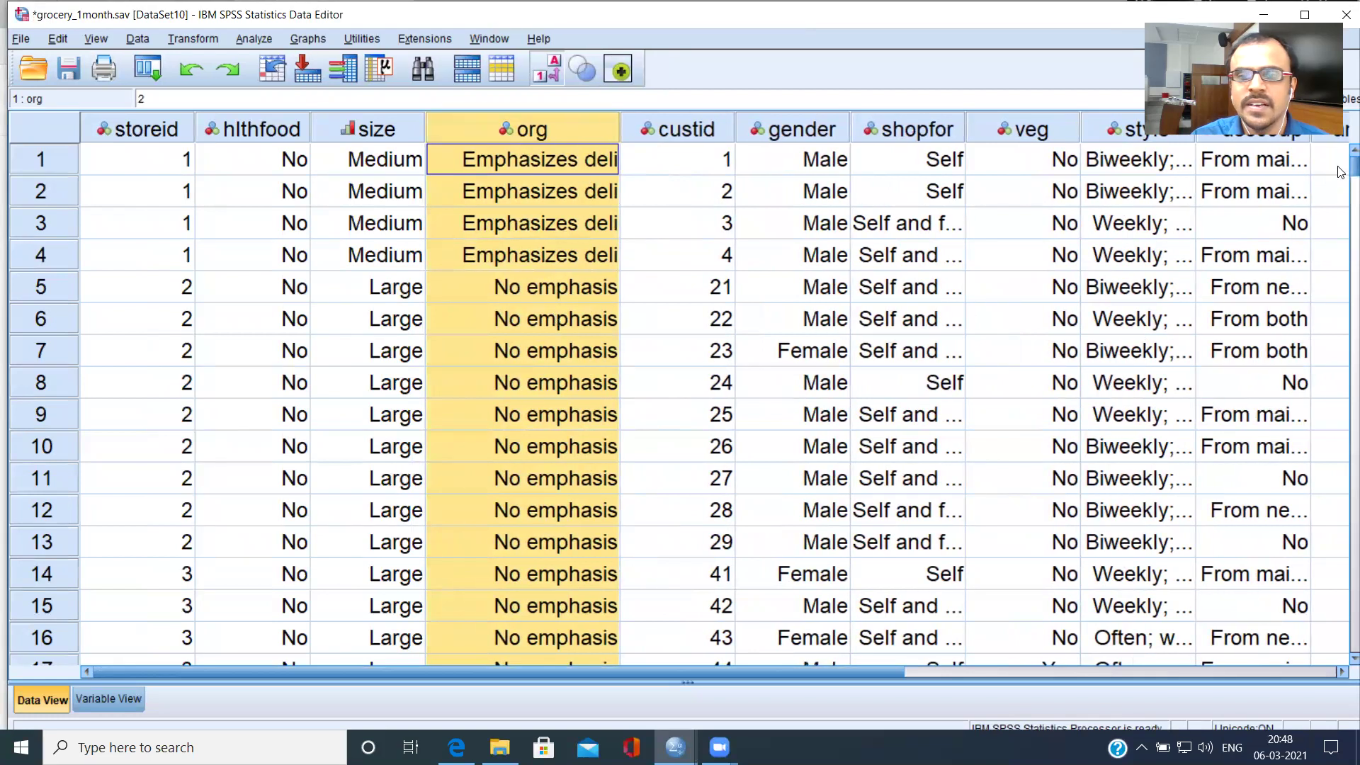
{"action": "left_click_drag", "start_coordinate": [1341, 173], "coordinate": [1341, 281]}
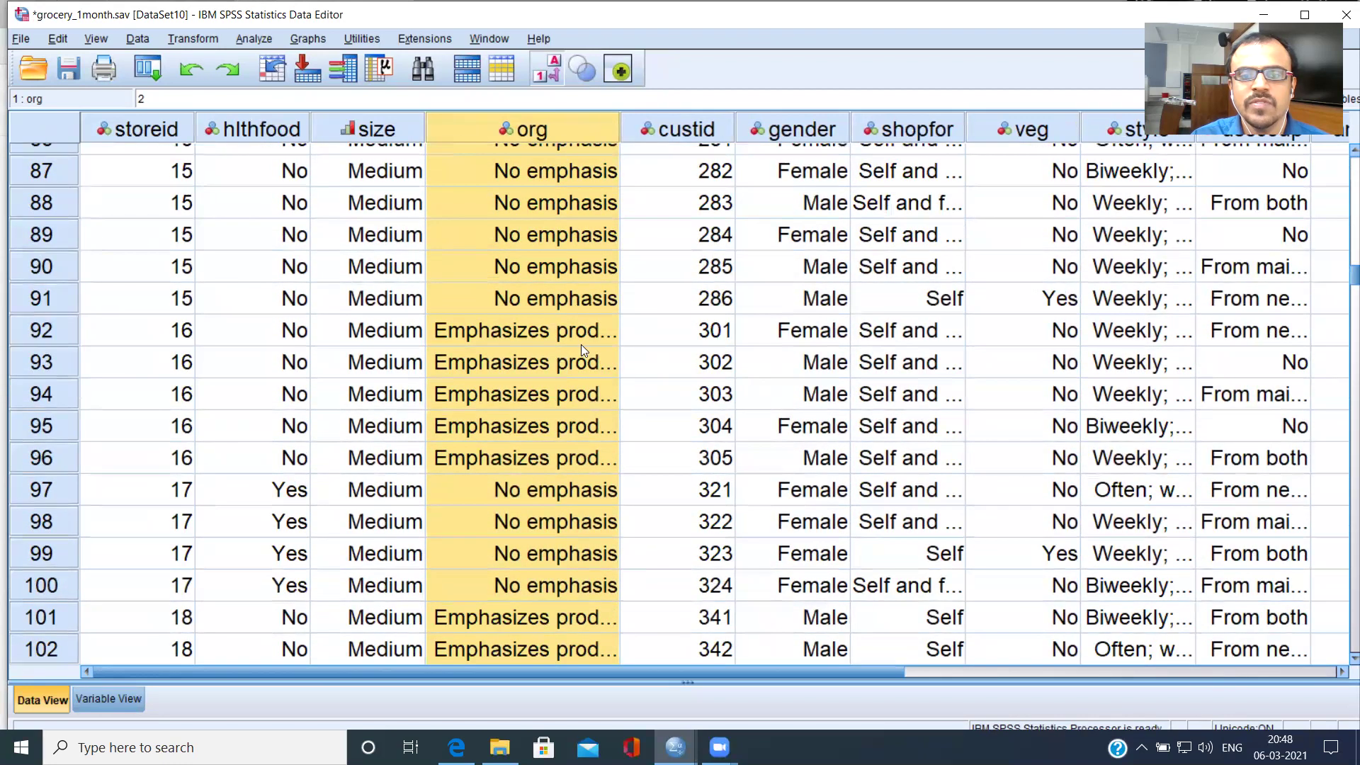
{"action": "double_click", "coordinate": [558, 340]}
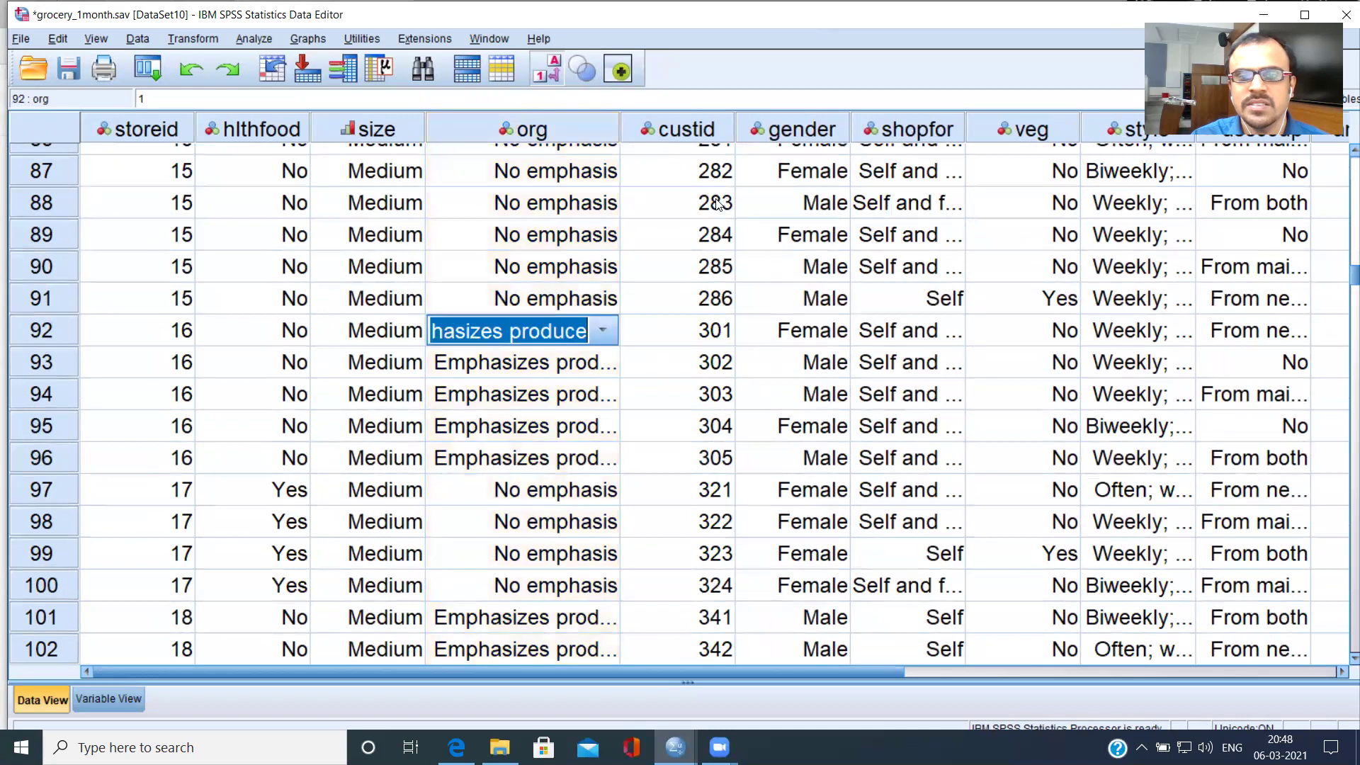
{"action": "left_click_drag", "start_coordinate": [1341, 272], "coordinate": [1341, 152]}
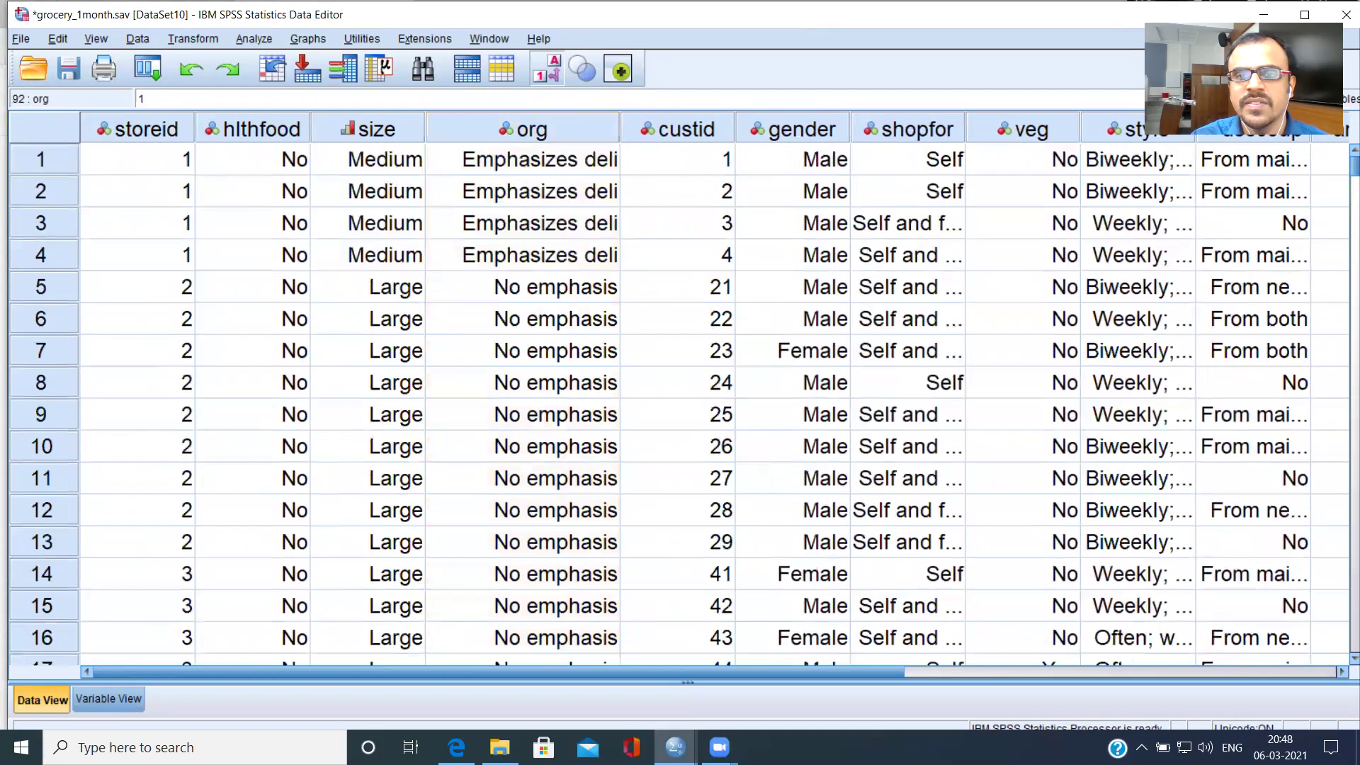
Widen the shopfor column so 'Self and spouse' and 'Self and family' show fully
{"action": "left_click", "coordinate": [843, 134]}
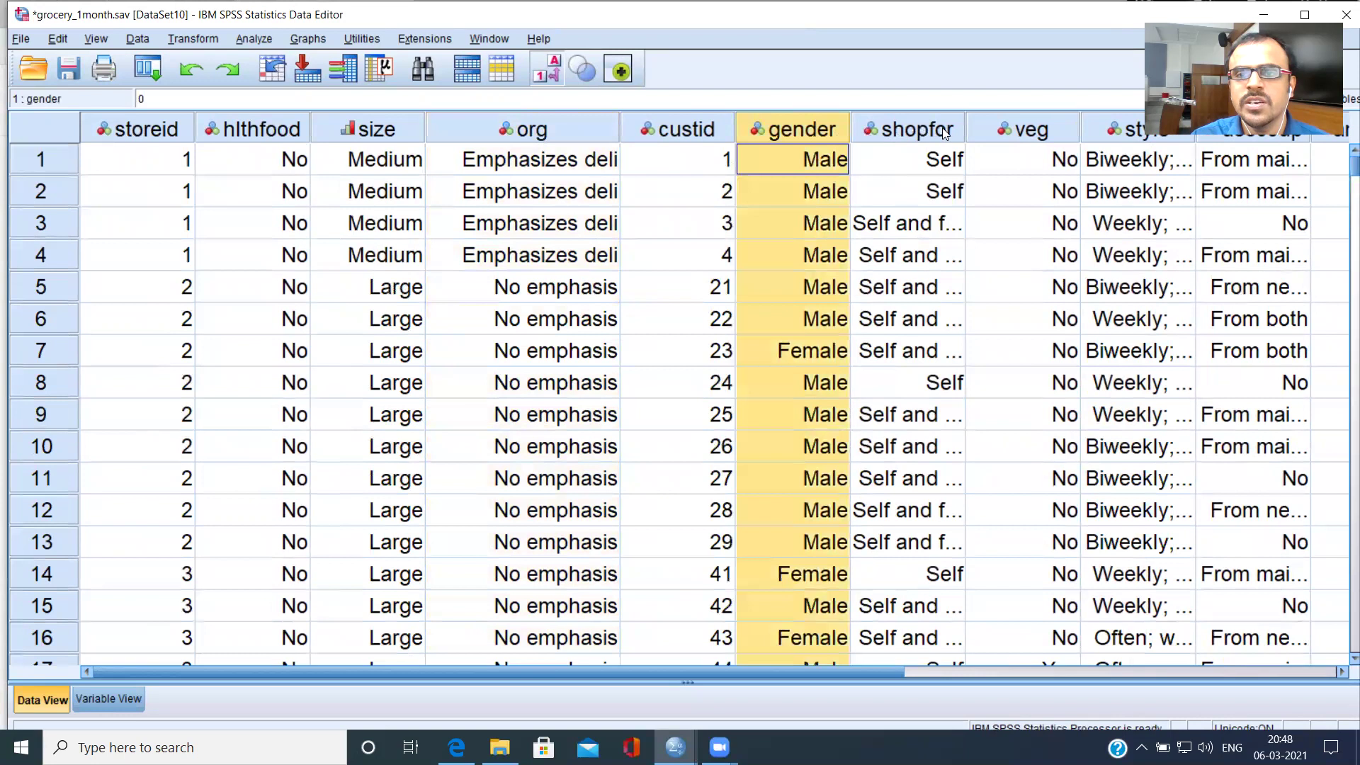
{"action": "left_click", "coordinate": [945, 133]}
{"action": "double_click", "coordinate": [956, 164]}
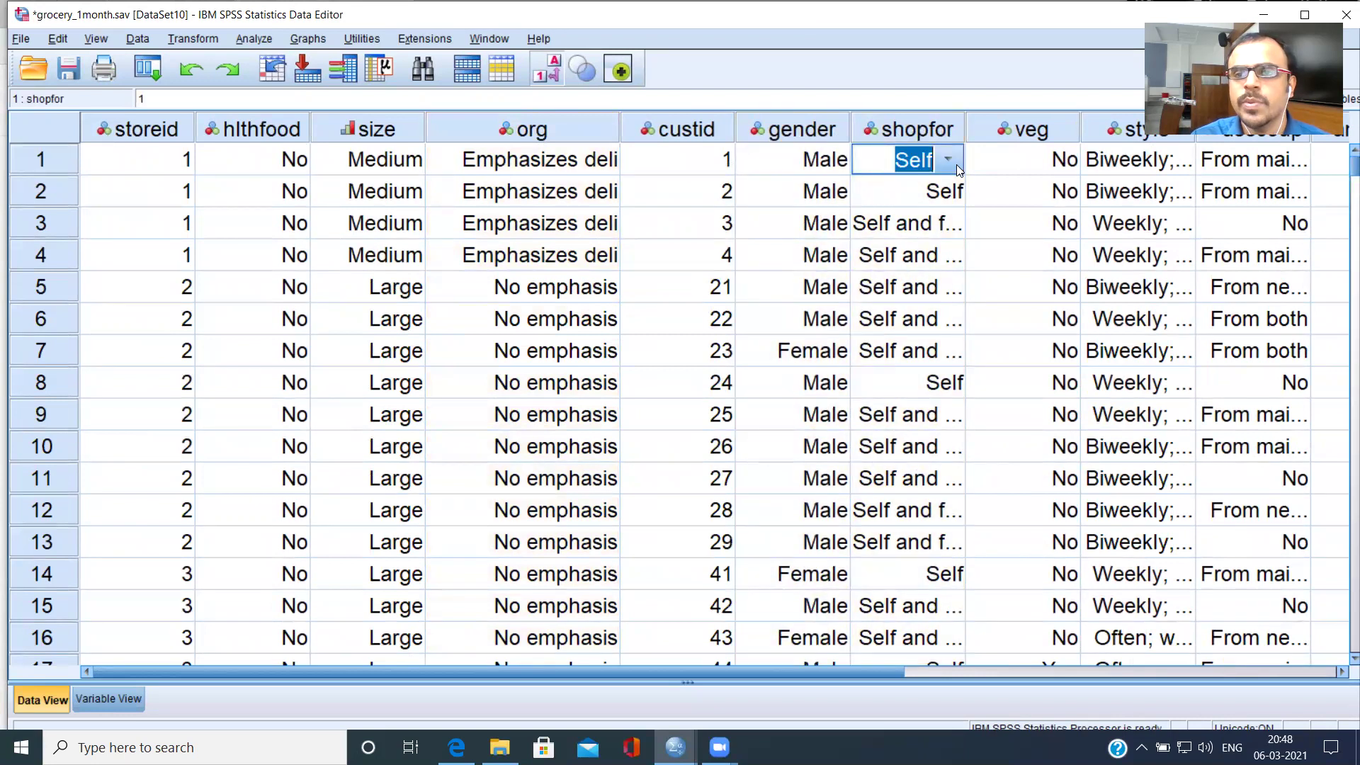
{"action": "left_click", "coordinate": [941, 214]}
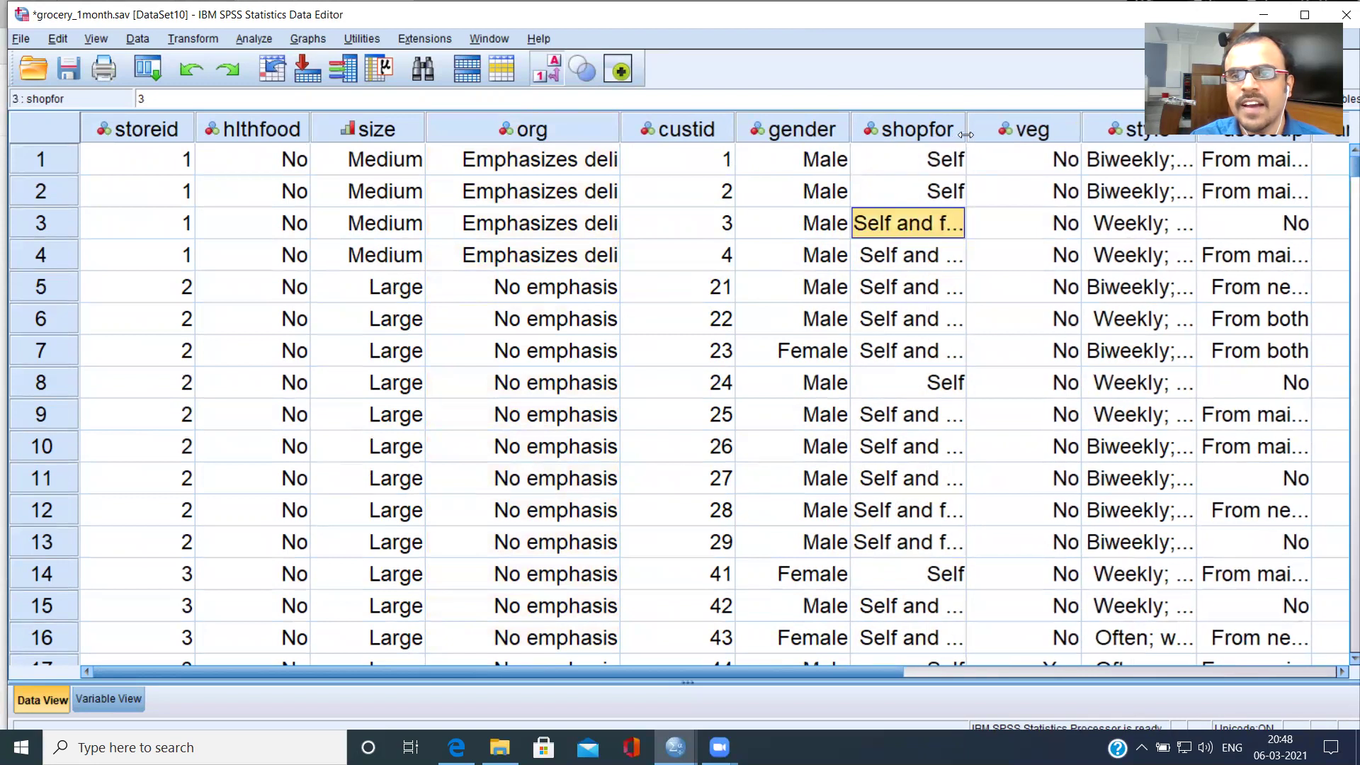
{"action": "left_click_drag", "start_coordinate": [966, 135], "coordinate": [1031, 135]}
{"action": "left_click", "coordinate": [954, 263]}
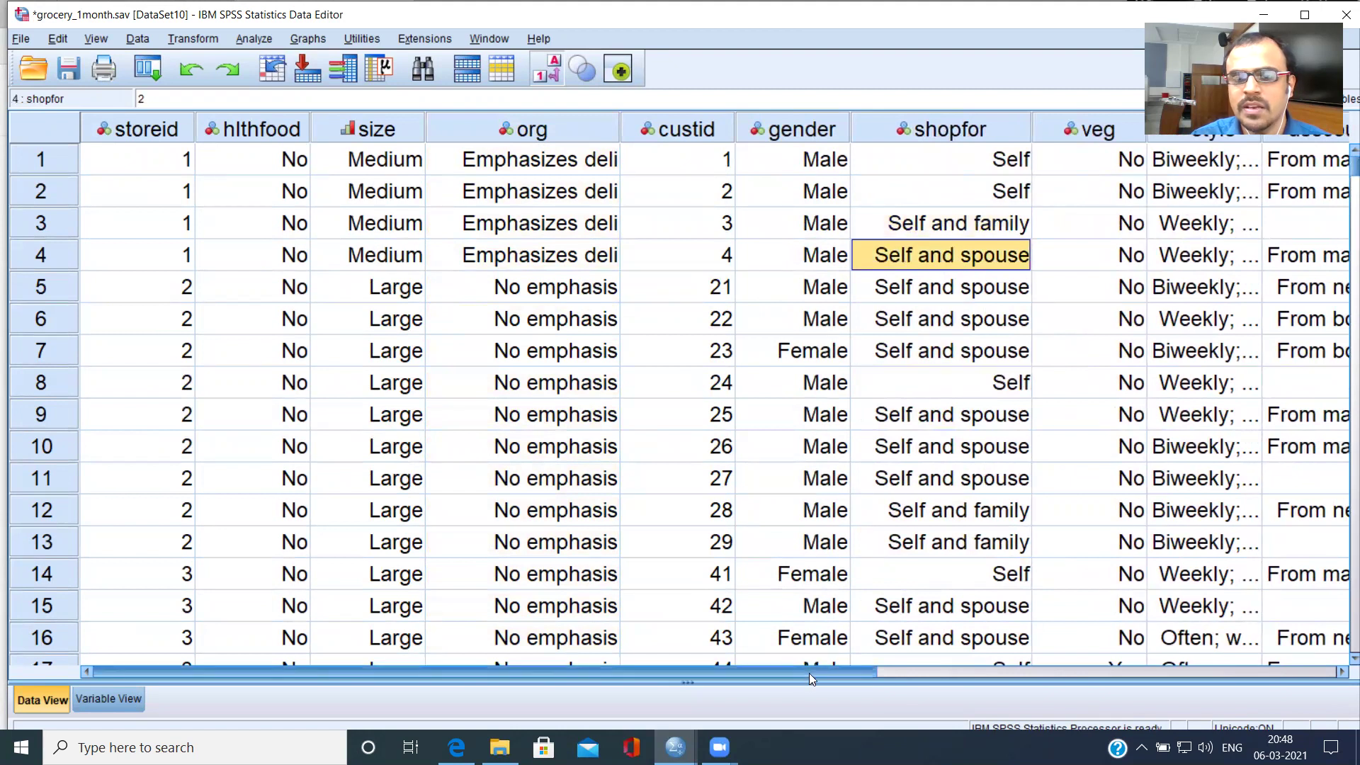
{"action": "left_click_drag", "start_coordinate": [809, 673], "coordinate": [948, 693]}
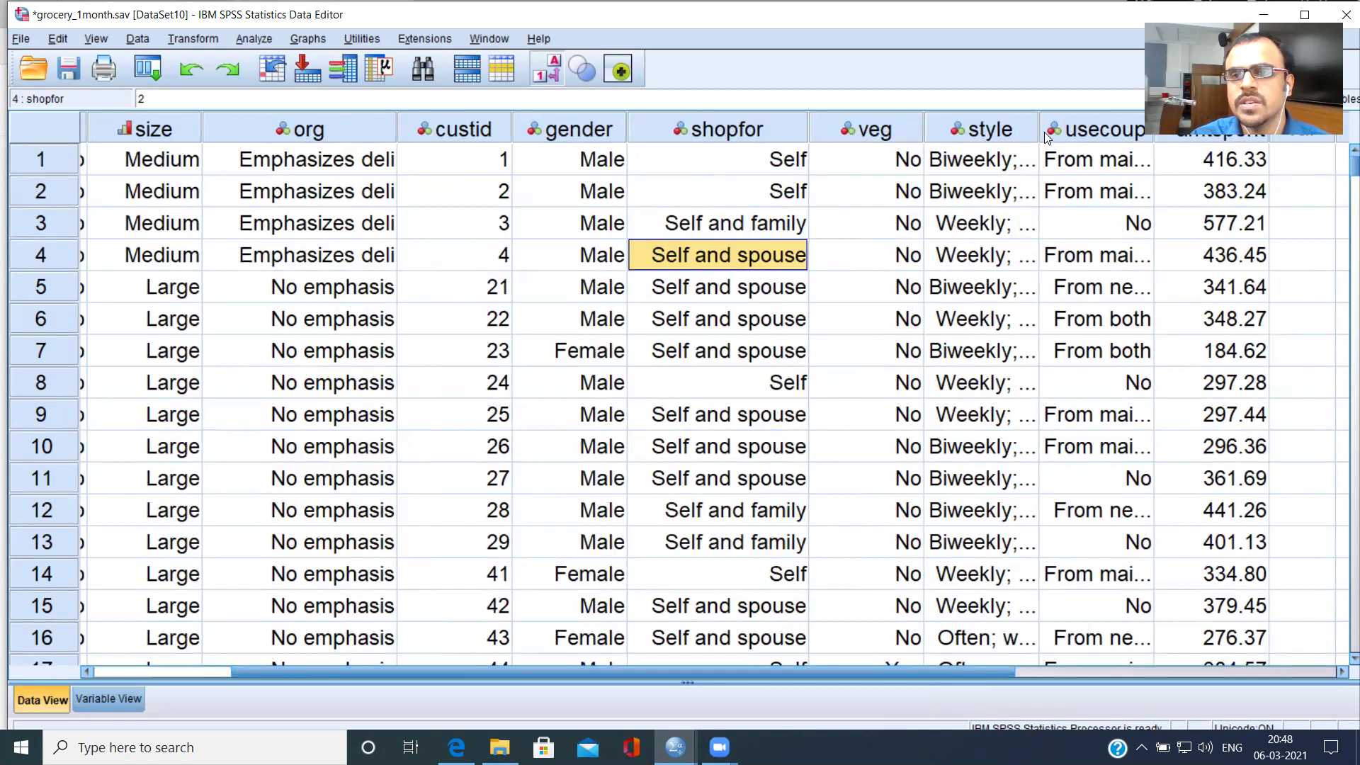
Widen the style column to show labels like 'Weekly; similar items'
{"action": "left_click_drag", "start_coordinate": [1041, 132], "coordinate": [1126, 141]}
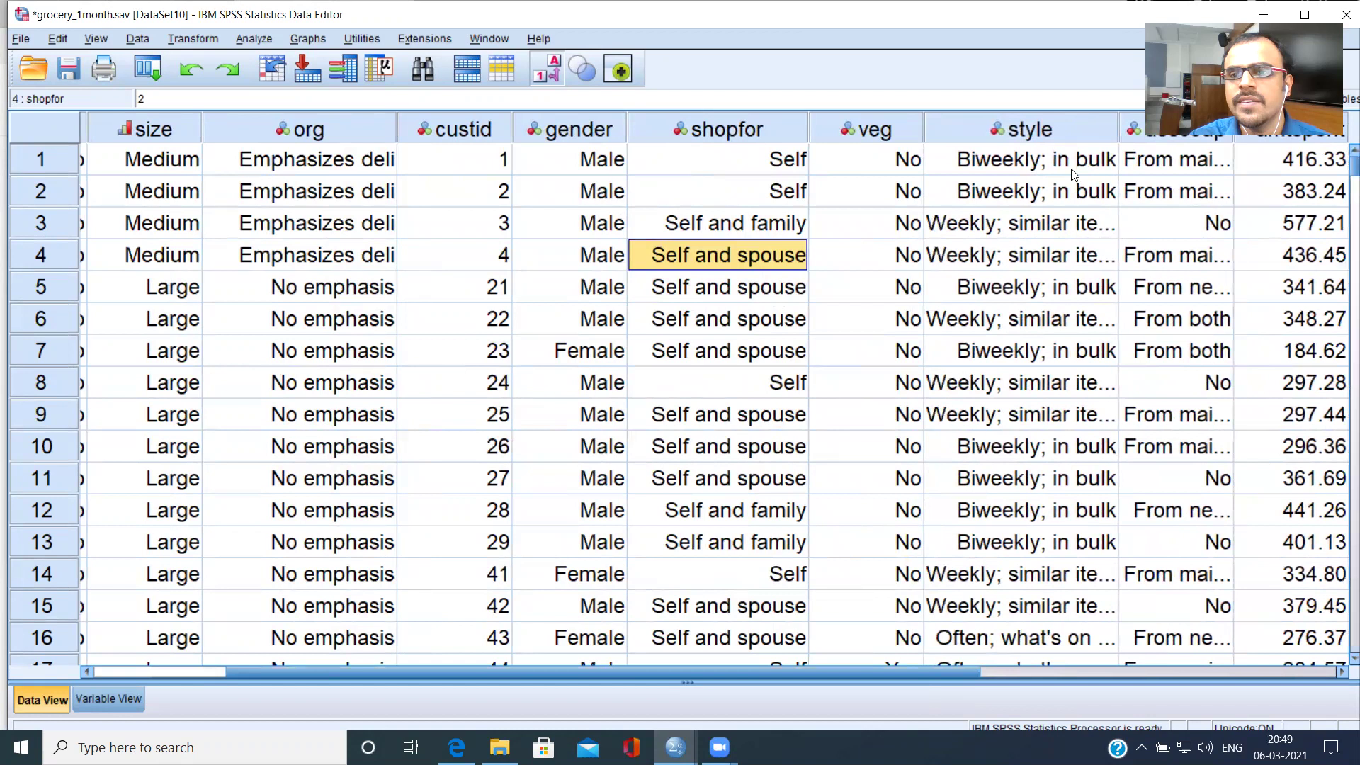
{"action": "left_click", "coordinate": [1040, 172]}
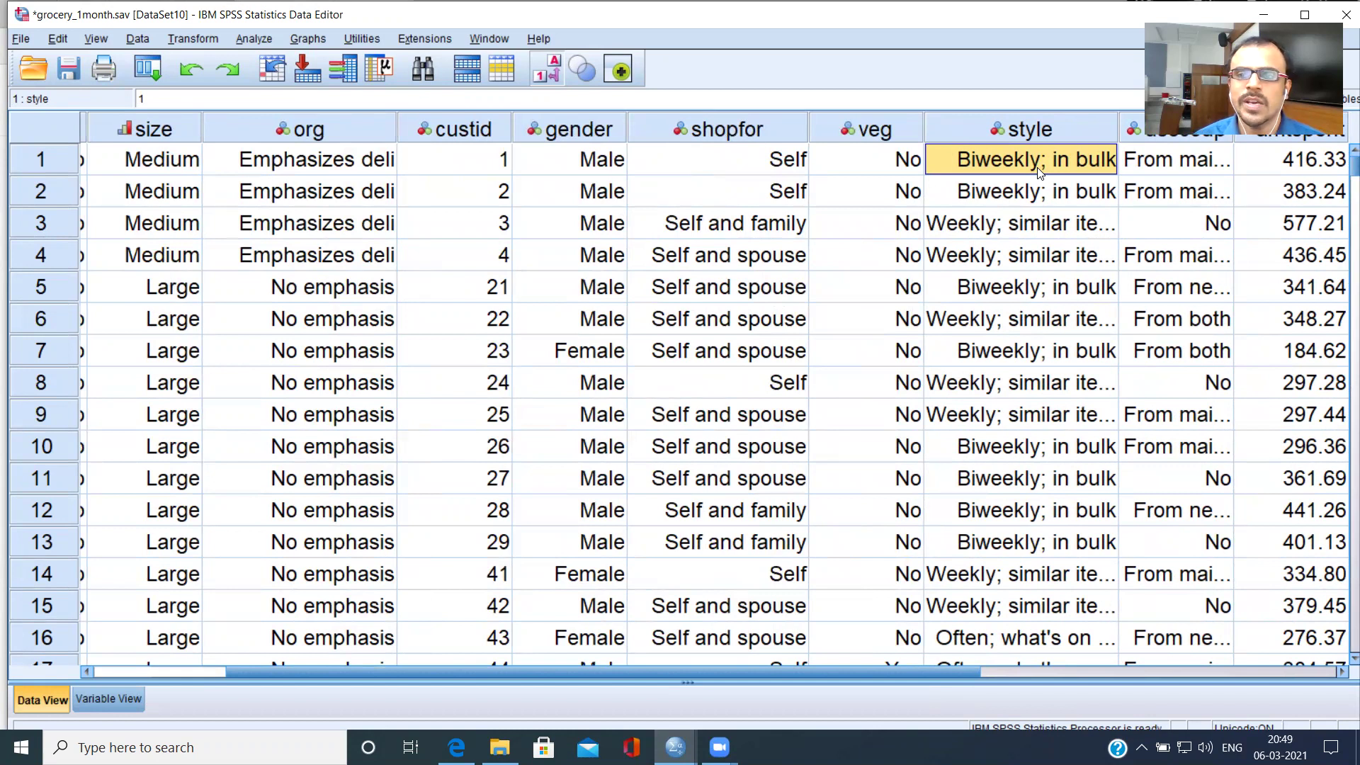
{"action": "left_click", "coordinate": [1024, 225]}
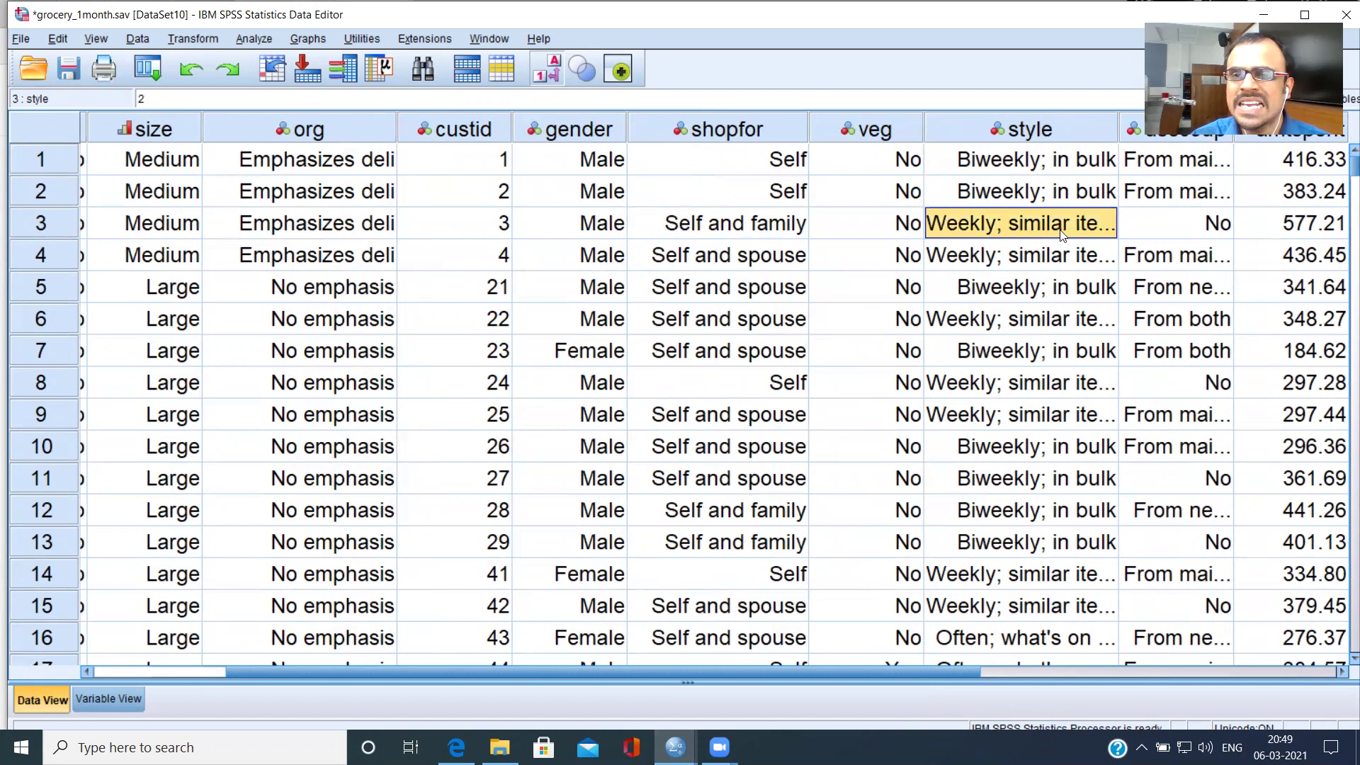
{"action": "left_click_drag", "start_coordinate": [1119, 128], "coordinate": [1158, 129]}
{"action": "left_click", "coordinate": [1034, 329]}
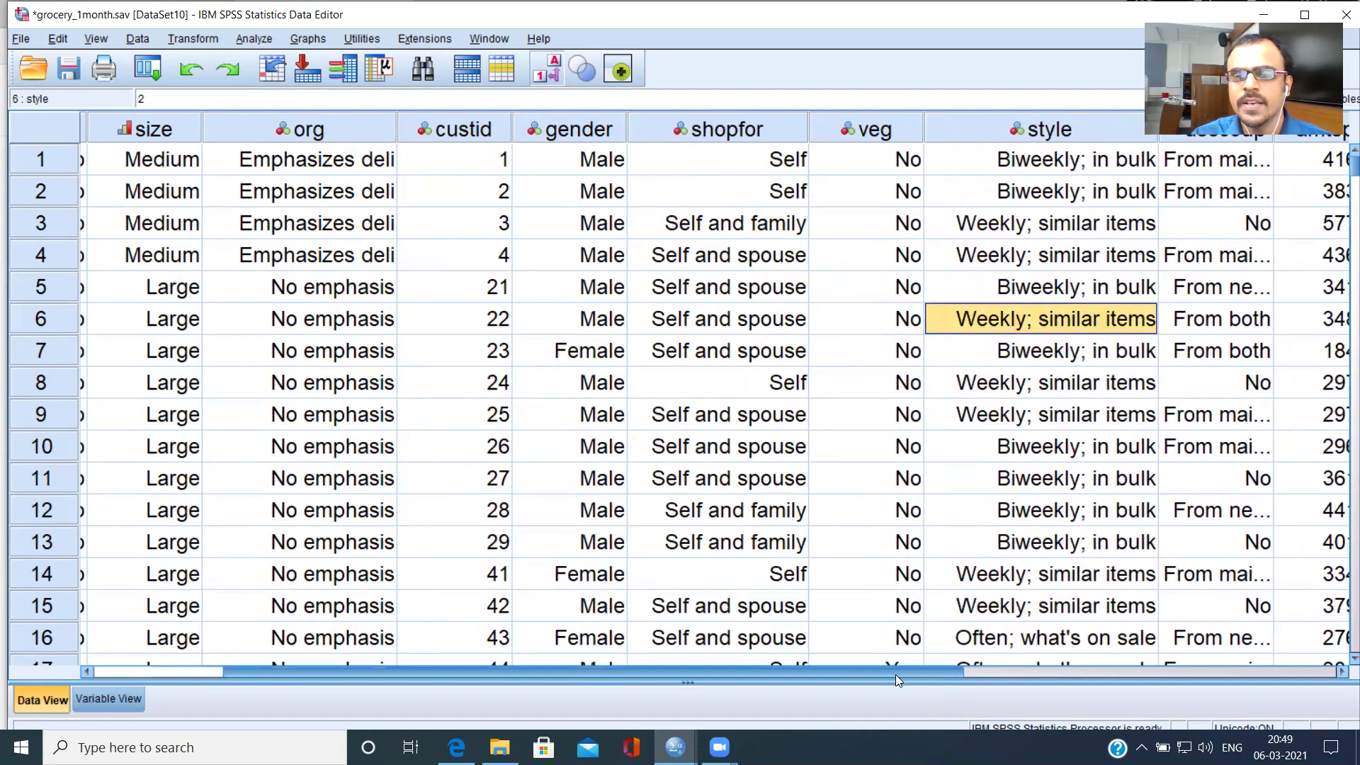
{"action": "left_click_drag", "start_coordinate": [896, 675], "coordinate": [1068, 669]}
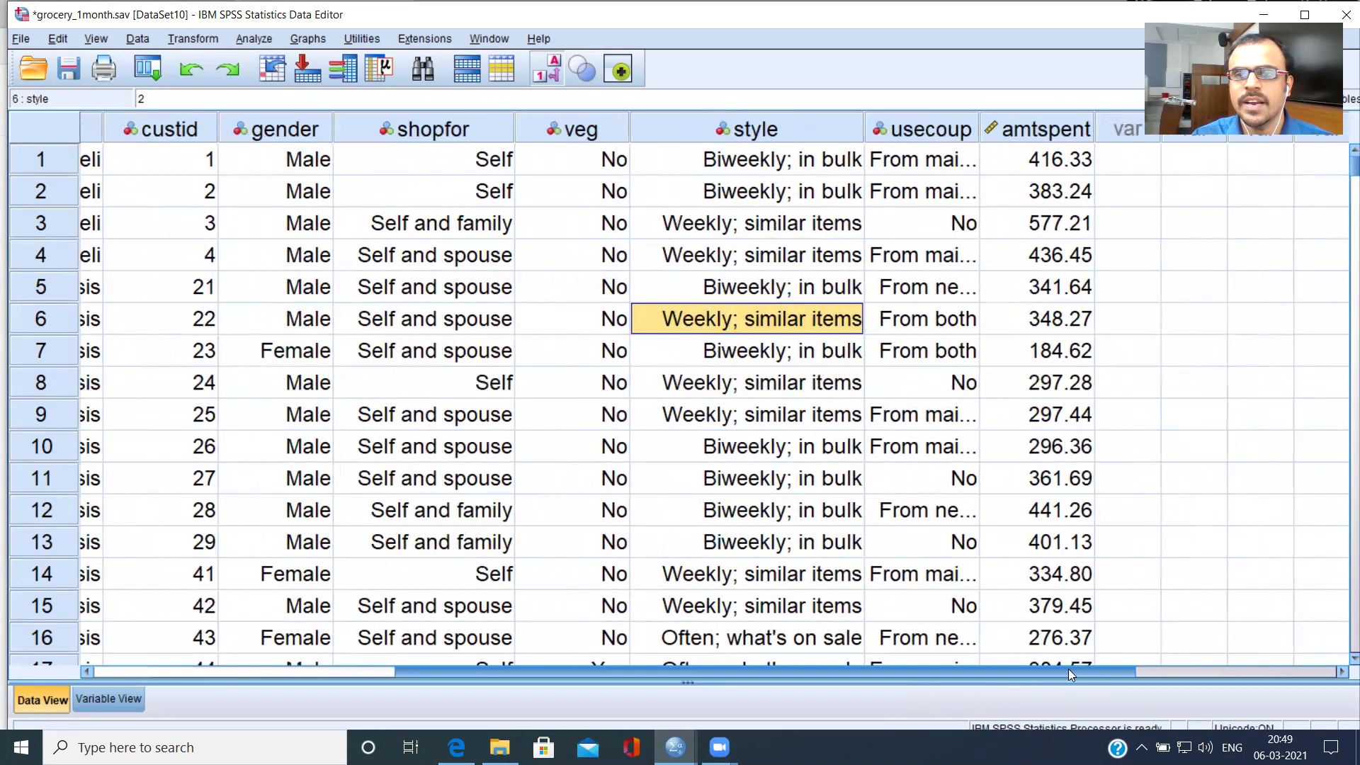
Widen the usecoup column and check its coupon-use values in rows 5, 6 and 11
{"action": "left_click", "coordinate": [926, 135]}
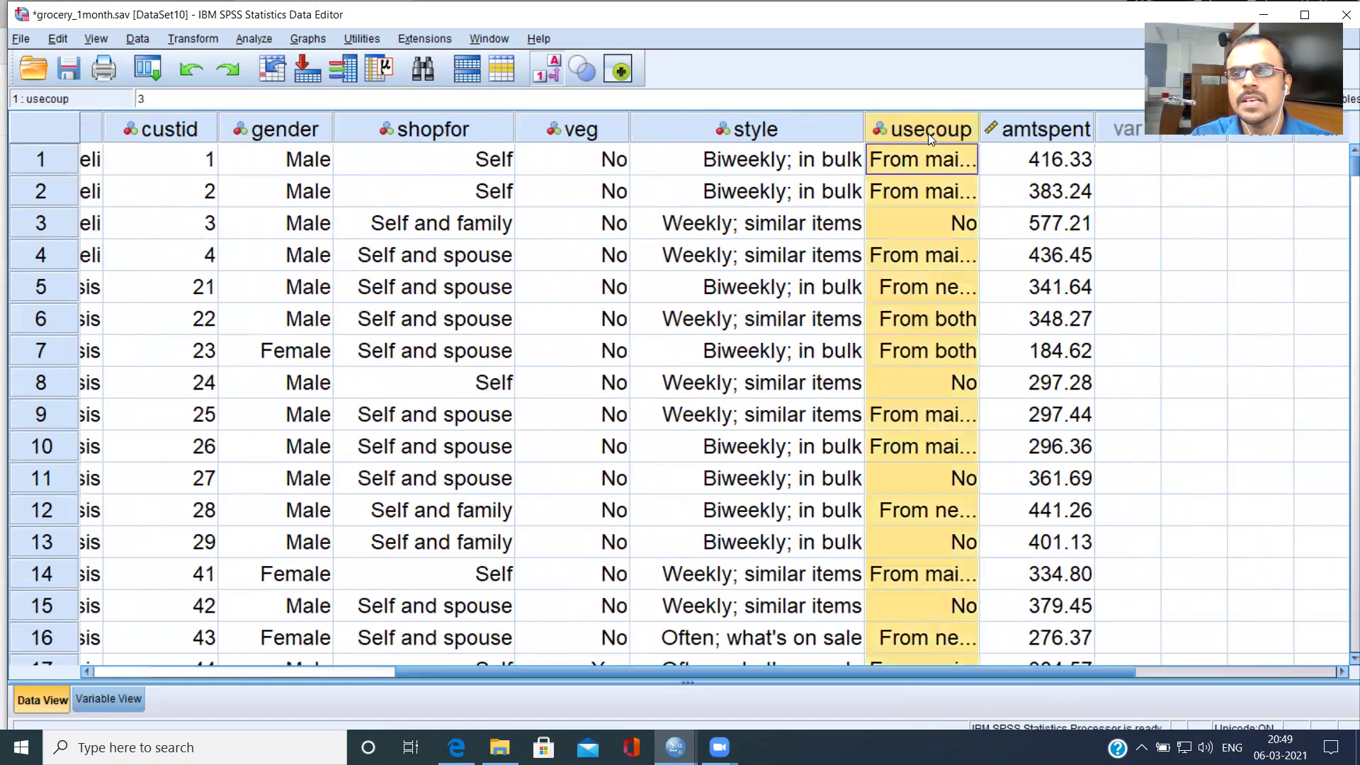
{"action": "left_click_drag", "start_coordinate": [980, 135], "coordinate": [1047, 159]}
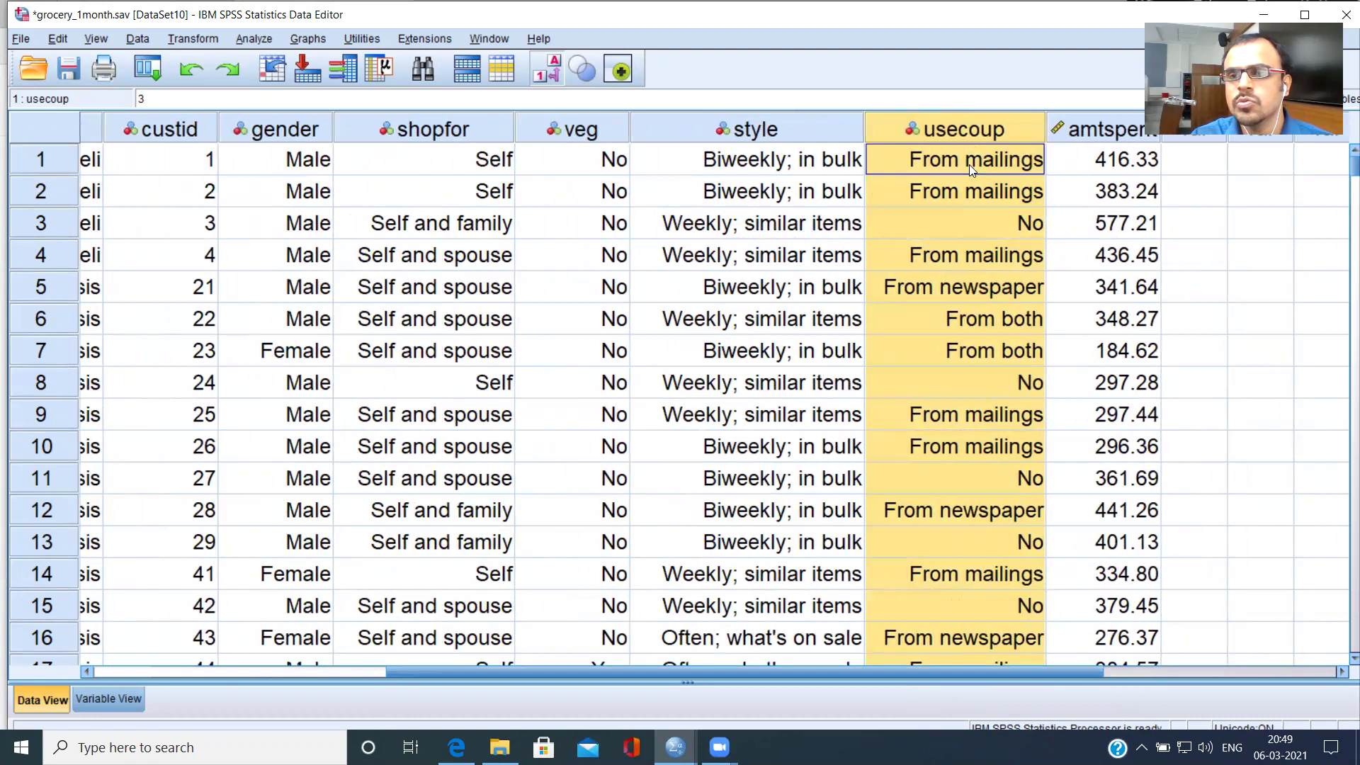
{"action": "double_click", "coordinate": [979, 289]}
{"action": "left_click", "coordinate": [985, 320]}
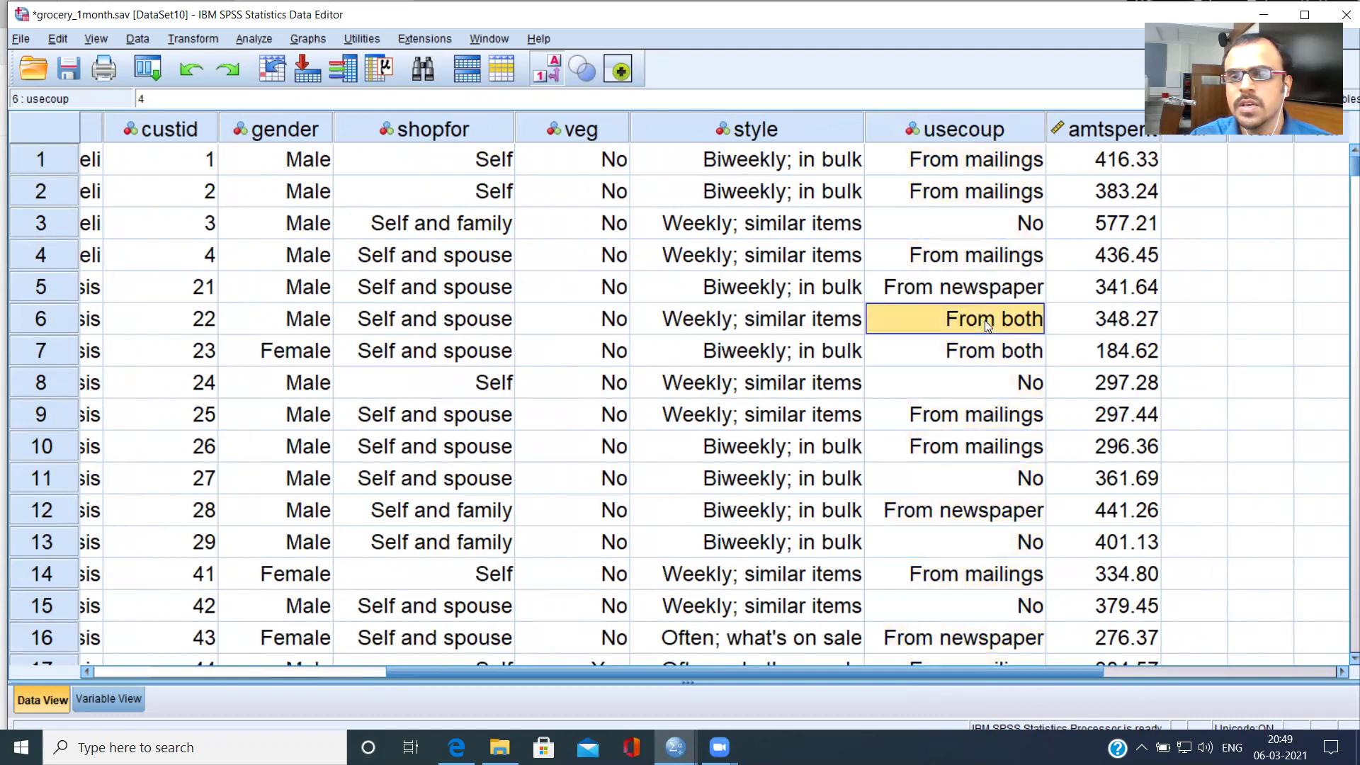
{"action": "left_click", "coordinate": [1009, 480]}
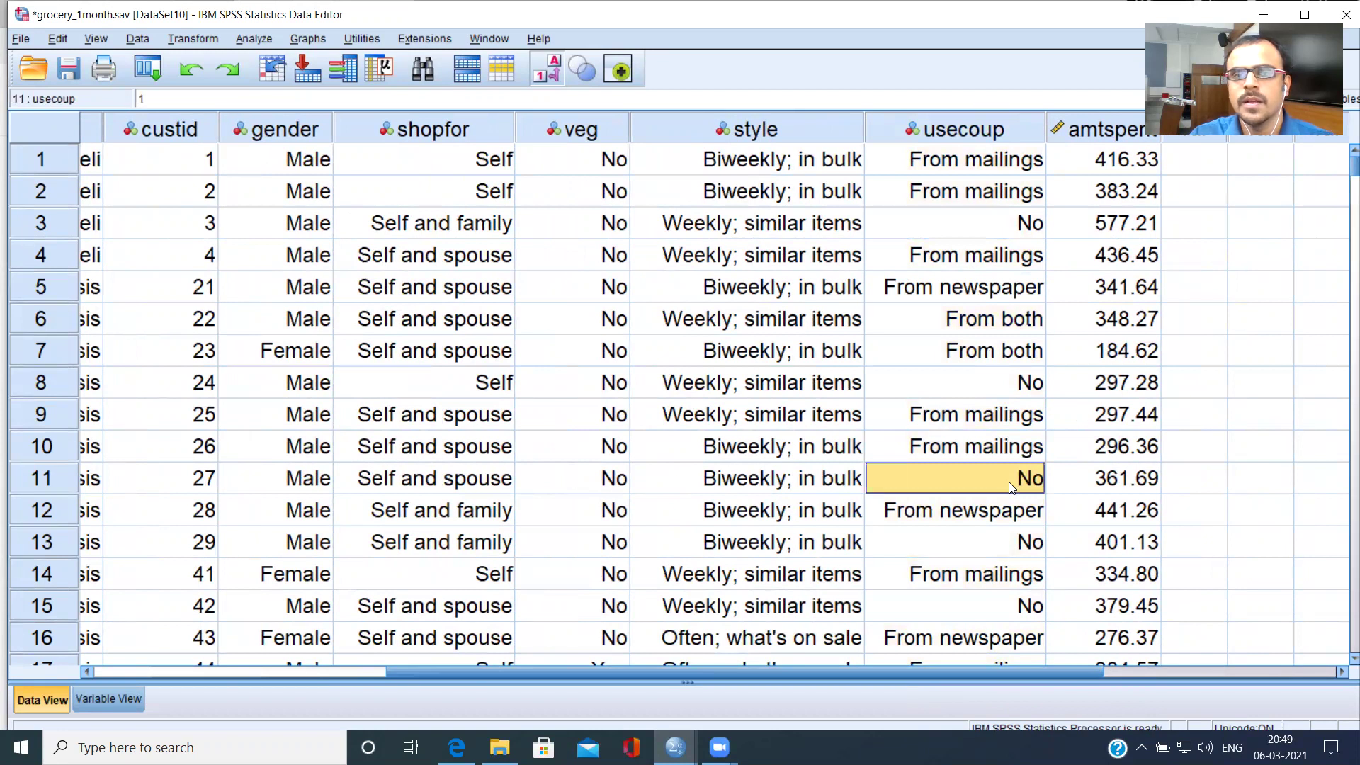
Review the style, amtspent and gender columns in the data sheet
{"action": "left_click", "coordinate": [763, 125]}
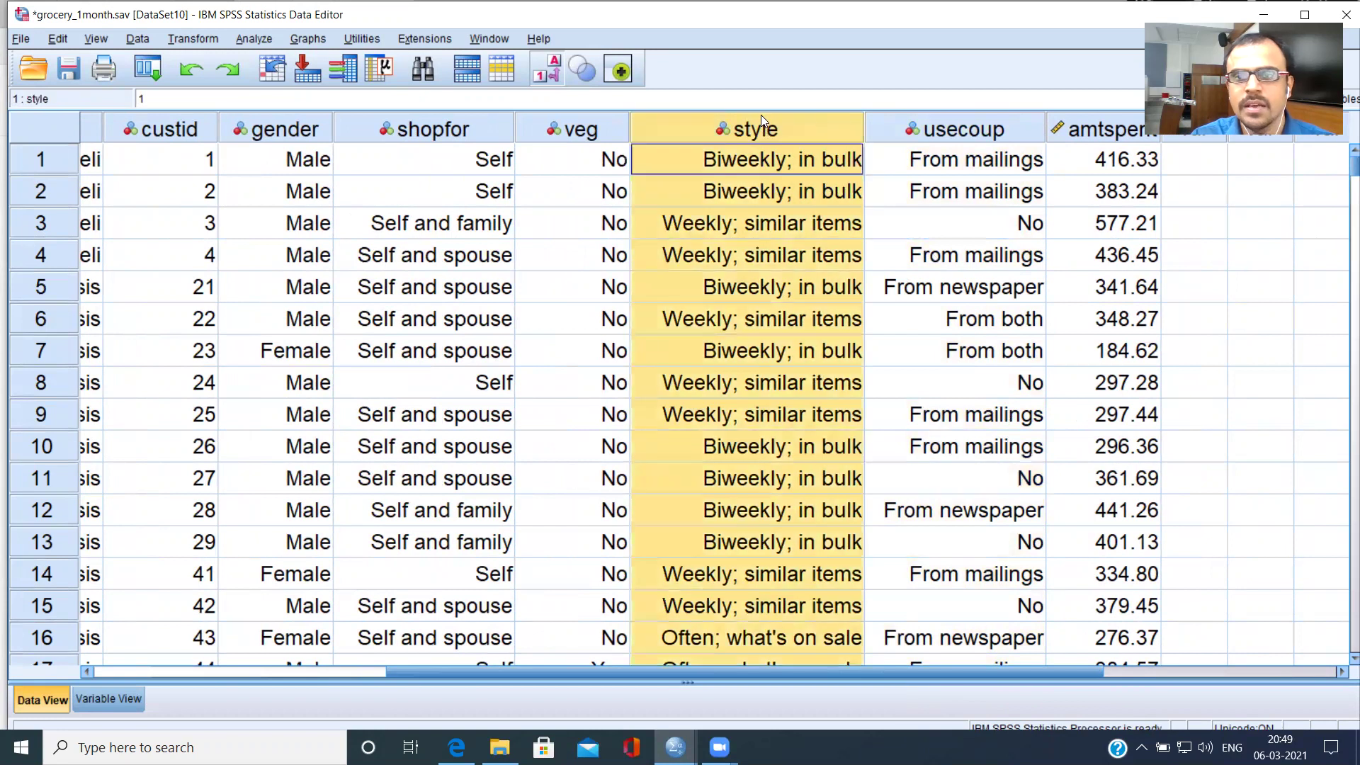
{"action": "left_click", "coordinate": [1101, 130]}
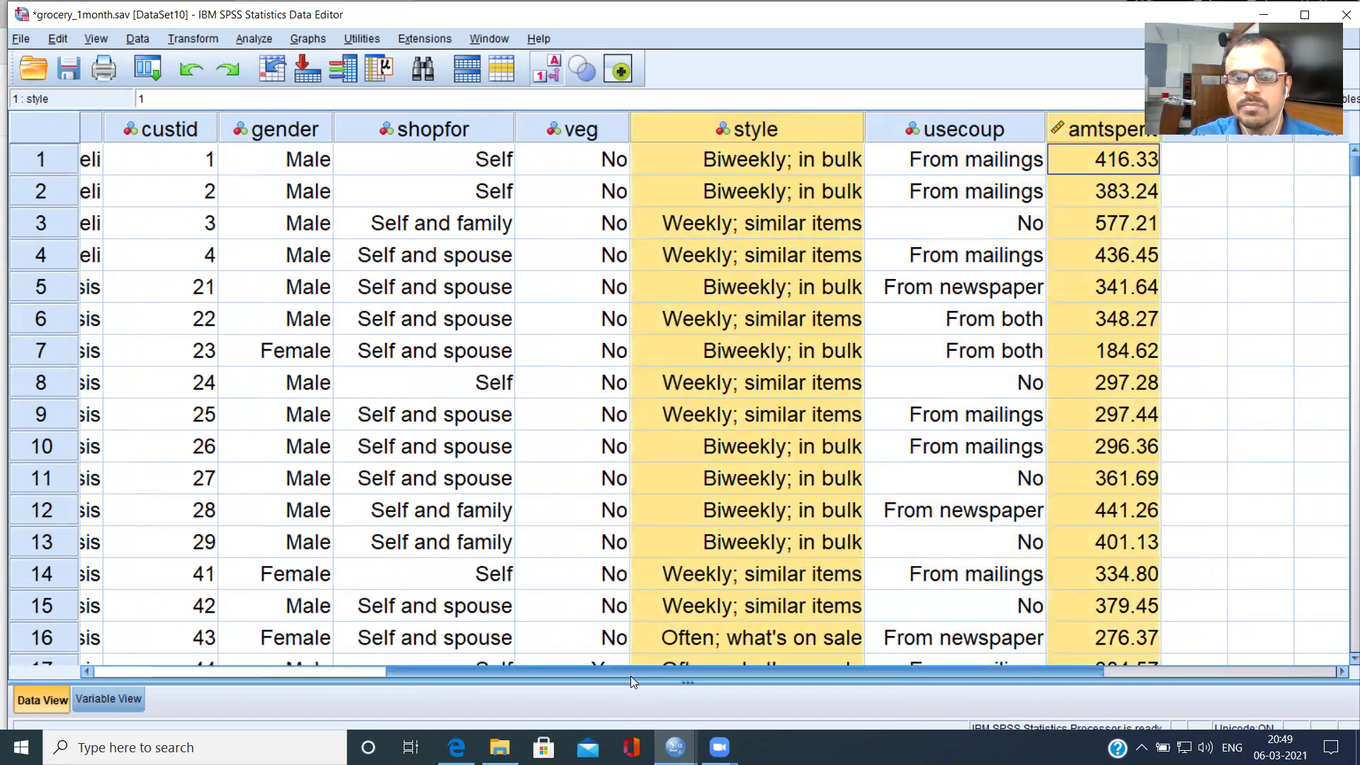
{"action": "left_click_drag", "start_coordinate": [632, 675], "coordinate": [539, 686]}
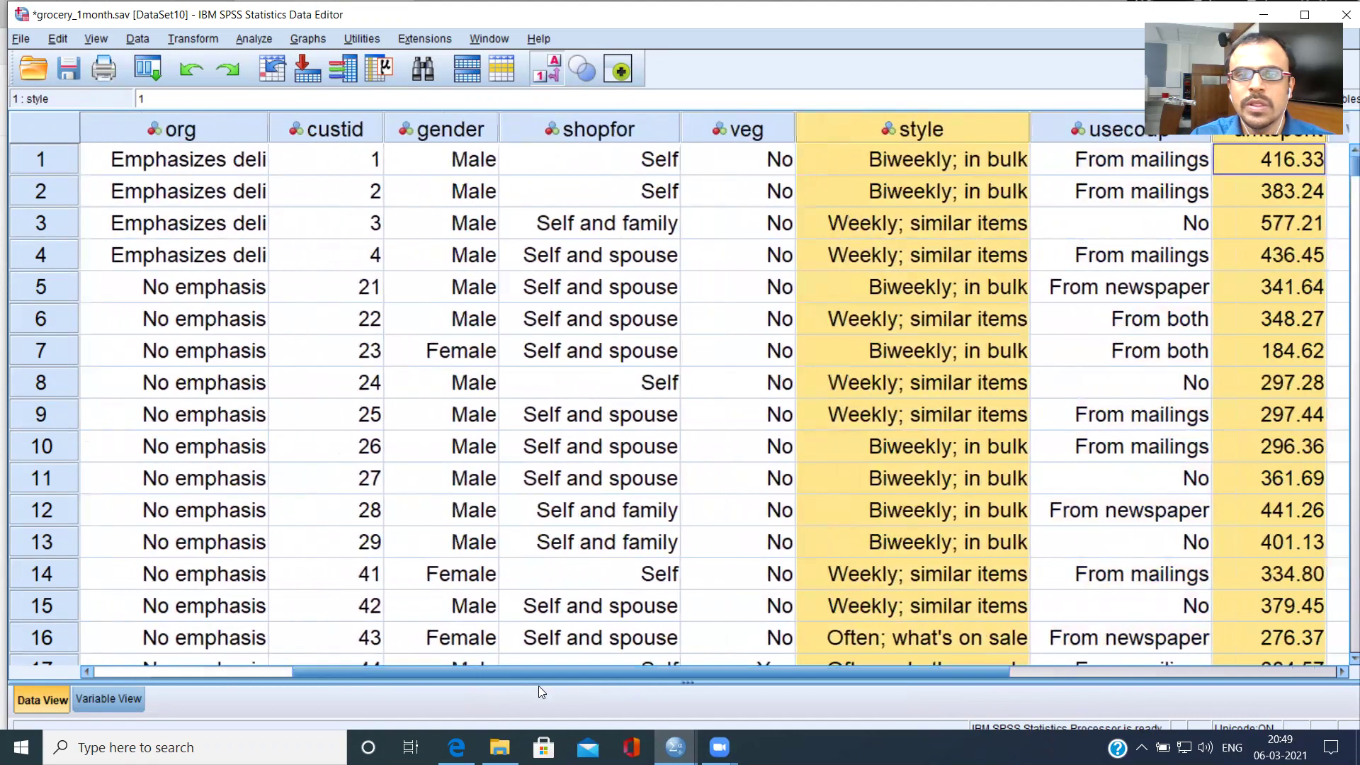
{"action": "left_click", "coordinate": [448, 136]}
{"action": "left_click", "coordinate": [965, 126]}
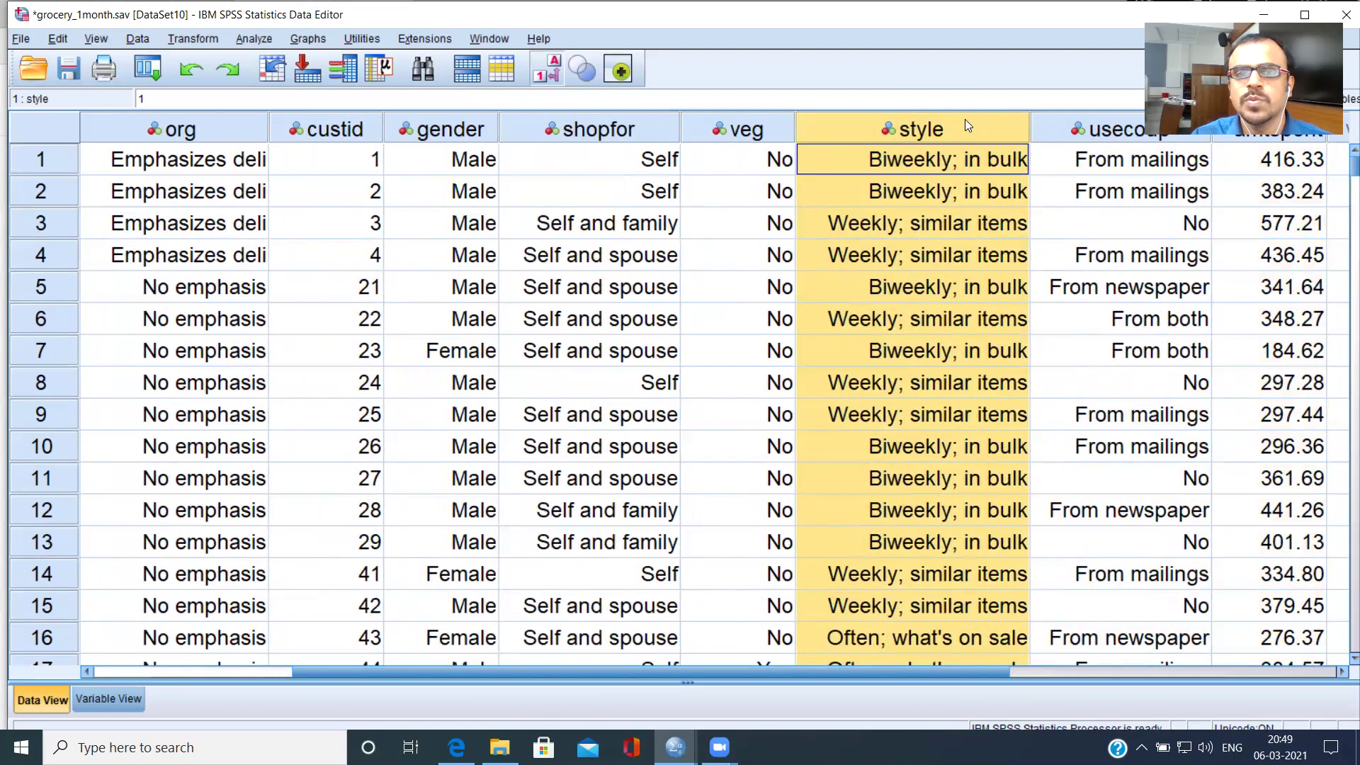
{"action": "left_click", "coordinate": [465, 130]}
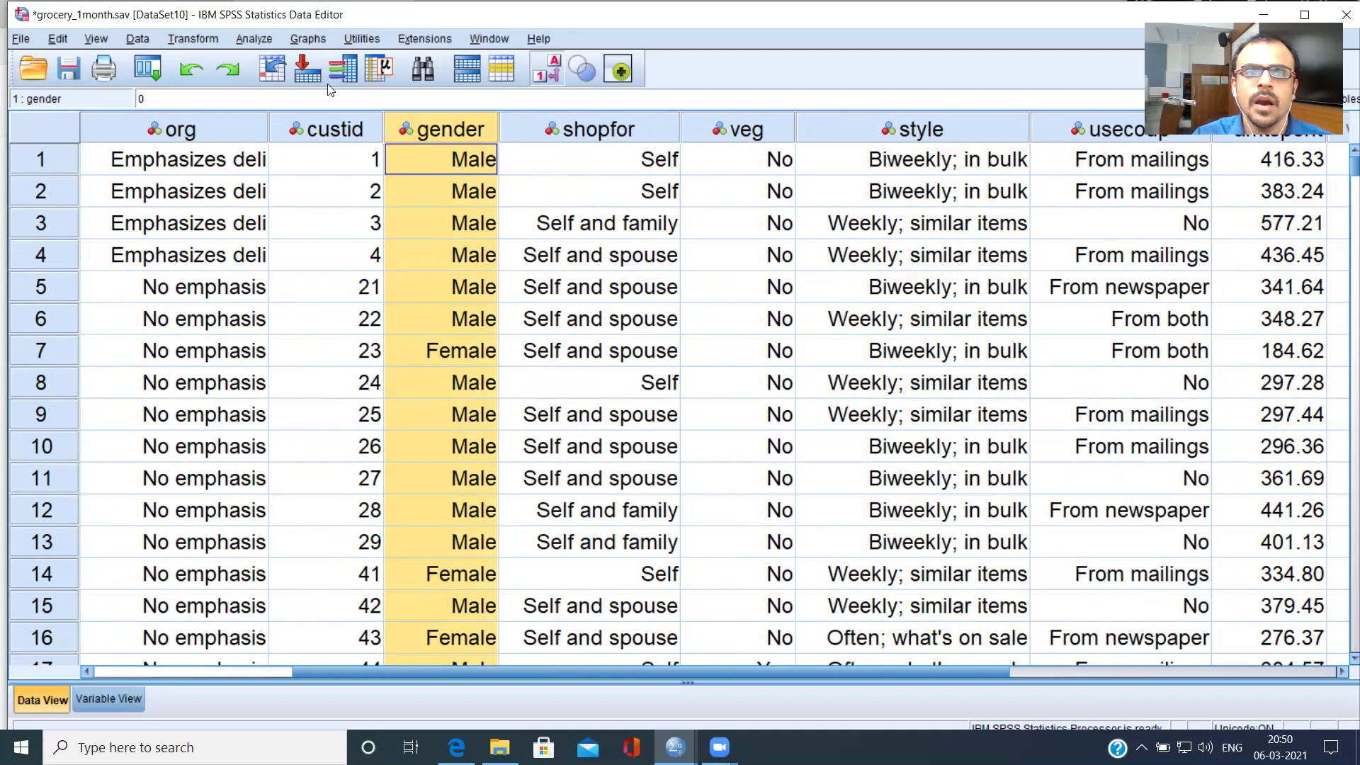
Start a Legacy Bar chart and settle on Clustered after comparing Simple and Stacked
{"action": "left_click", "coordinate": [309, 39]}
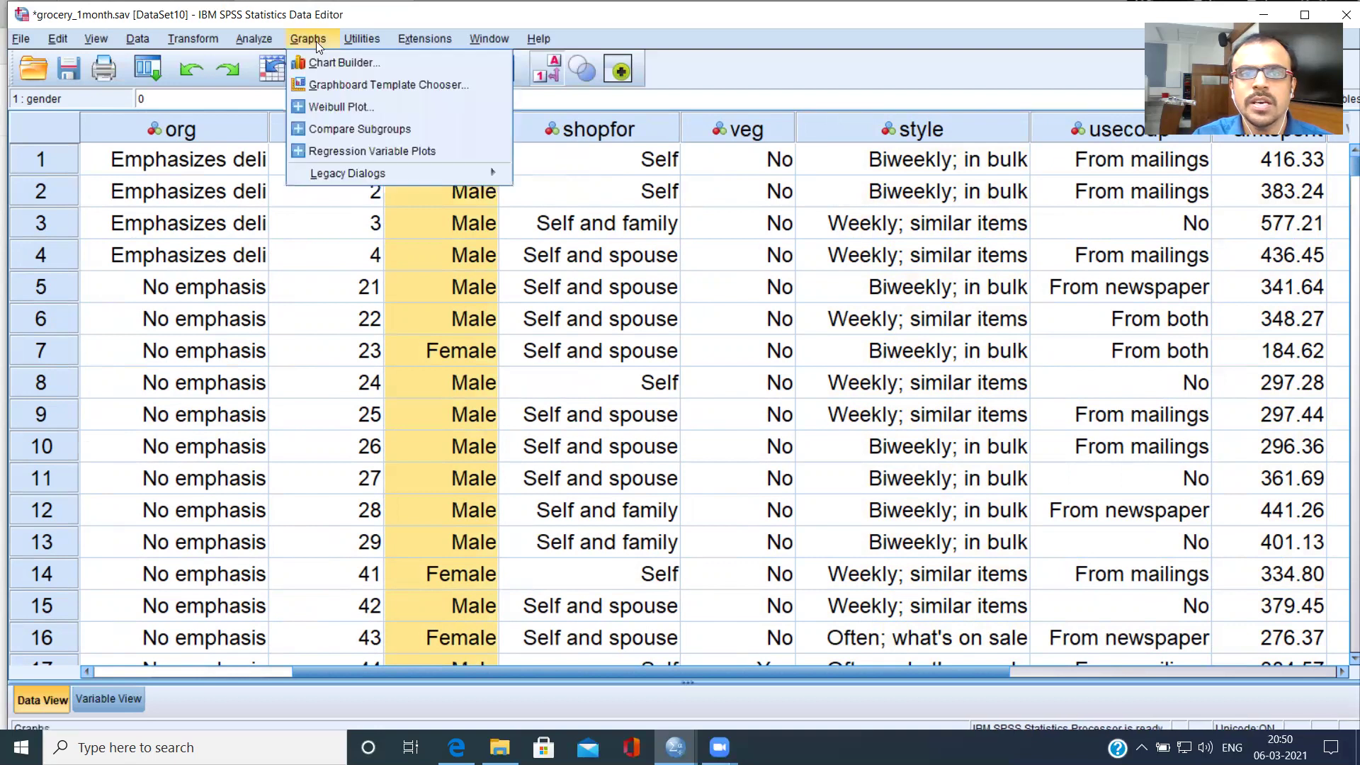
{"action": "mouse_move", "coordinate": [380, 175]}
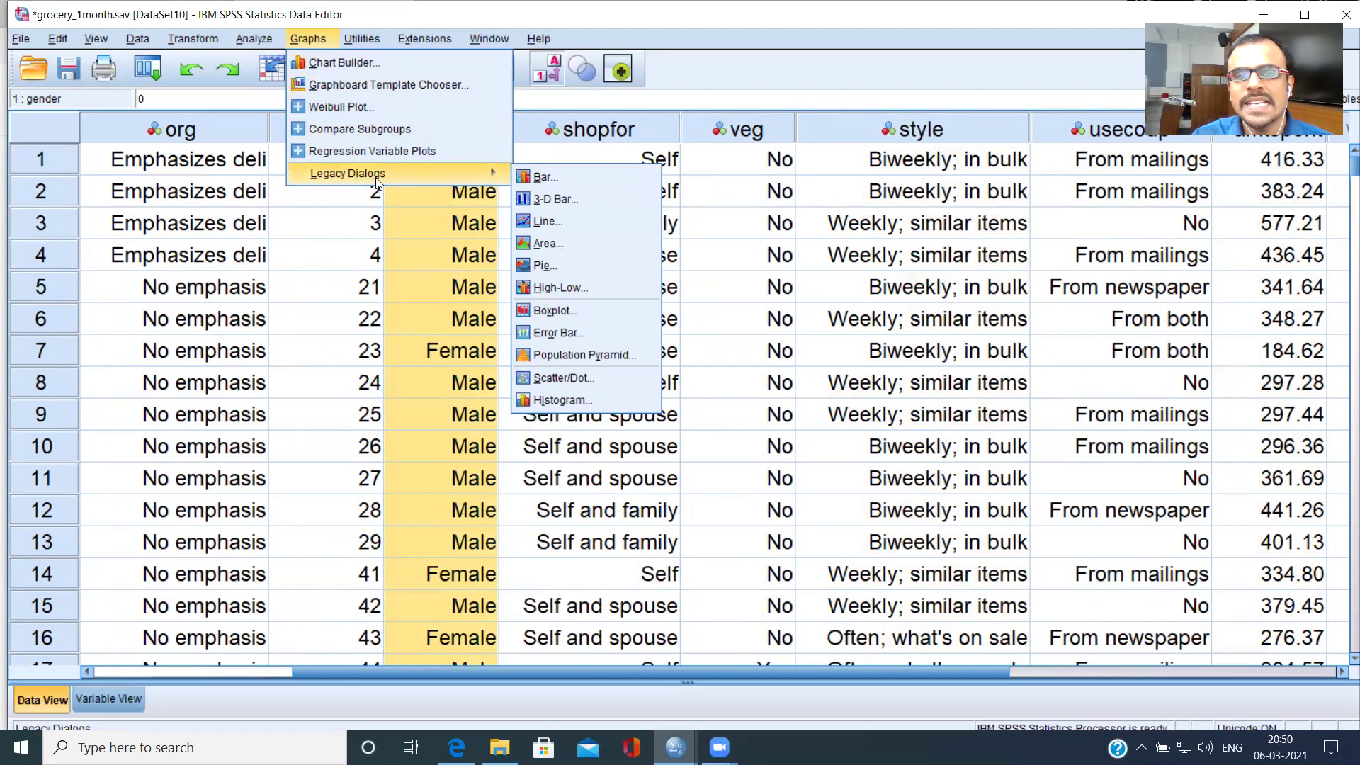
{"action": "left_click", "coordinate": [560, 178]}
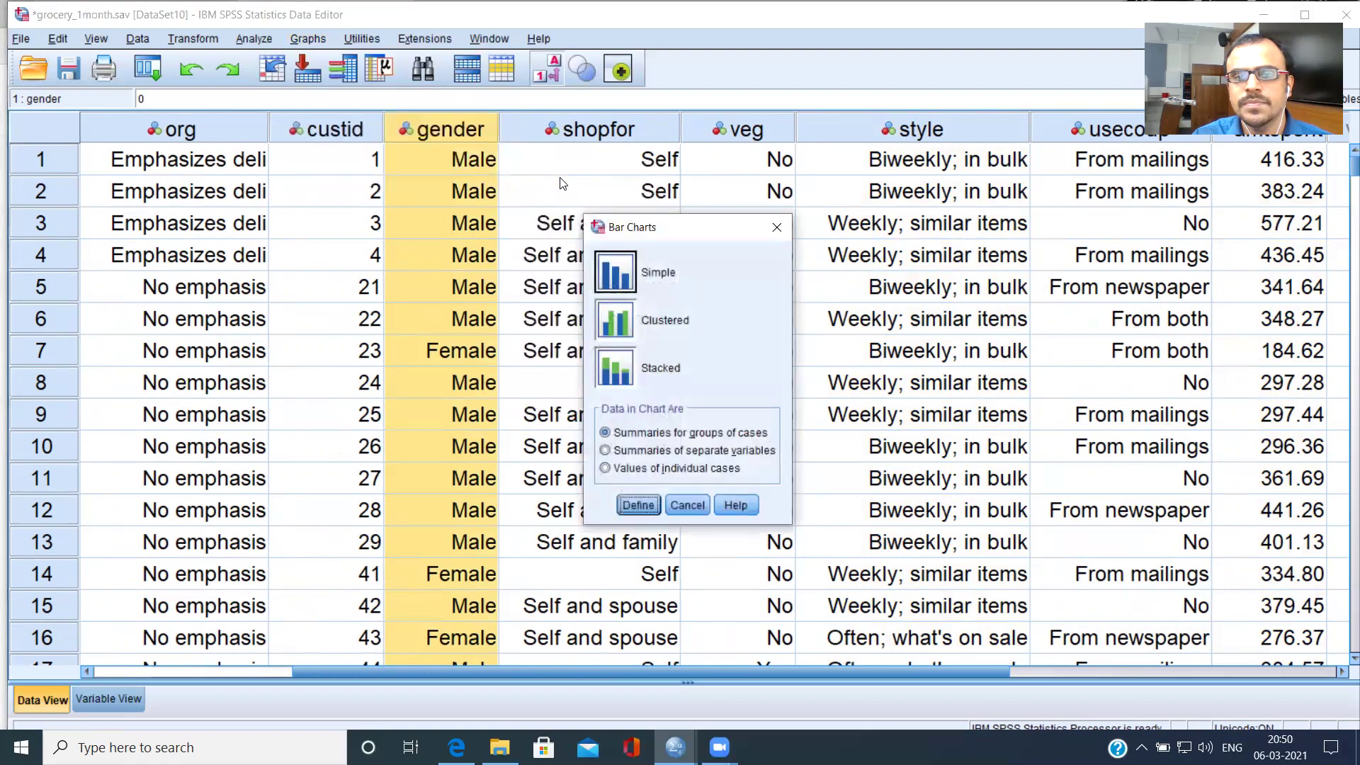
{"action": "left_click", "coordinate": [630, 330]}
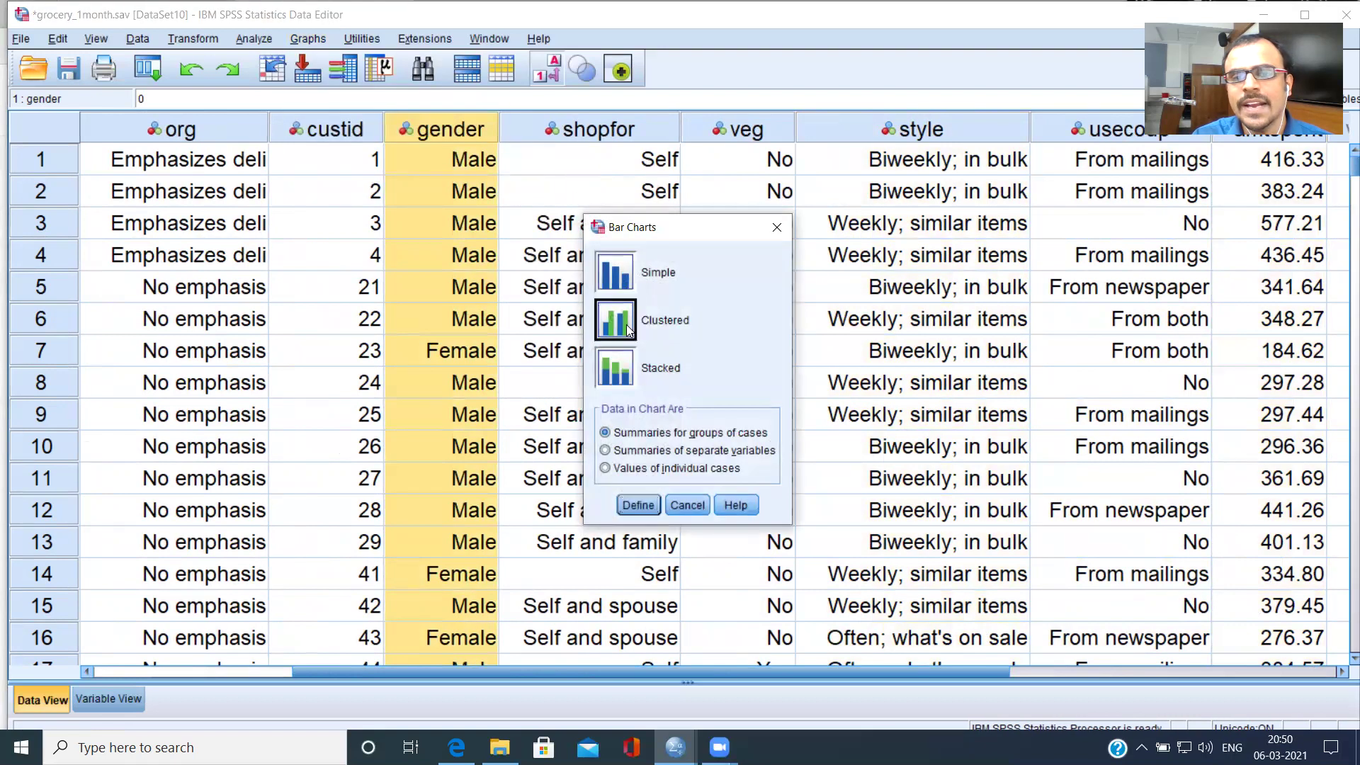
{"action": "left_click", "coordinate": [618, 283]}
{"action": "left_click", "coordinate": [626, 327]}
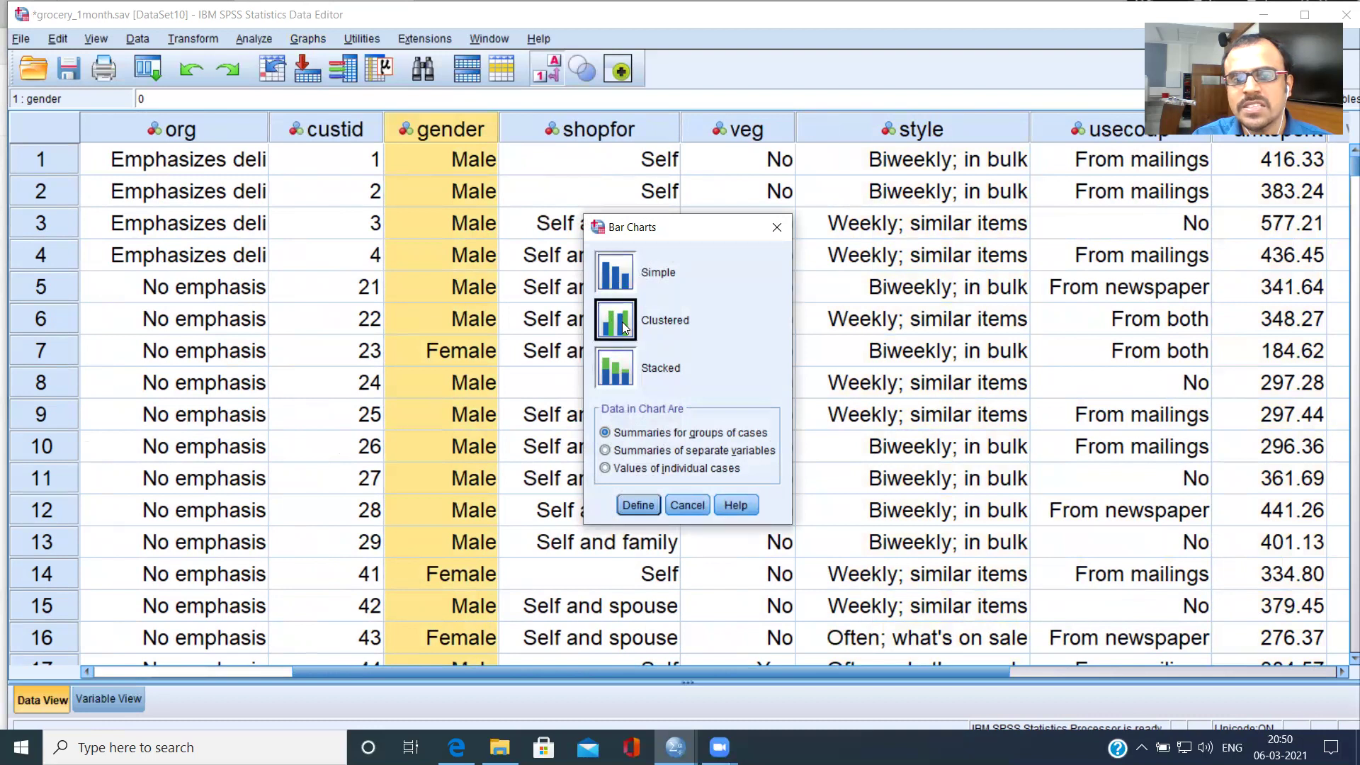
{"action": "left_click", "coordinate": [627, 374]}
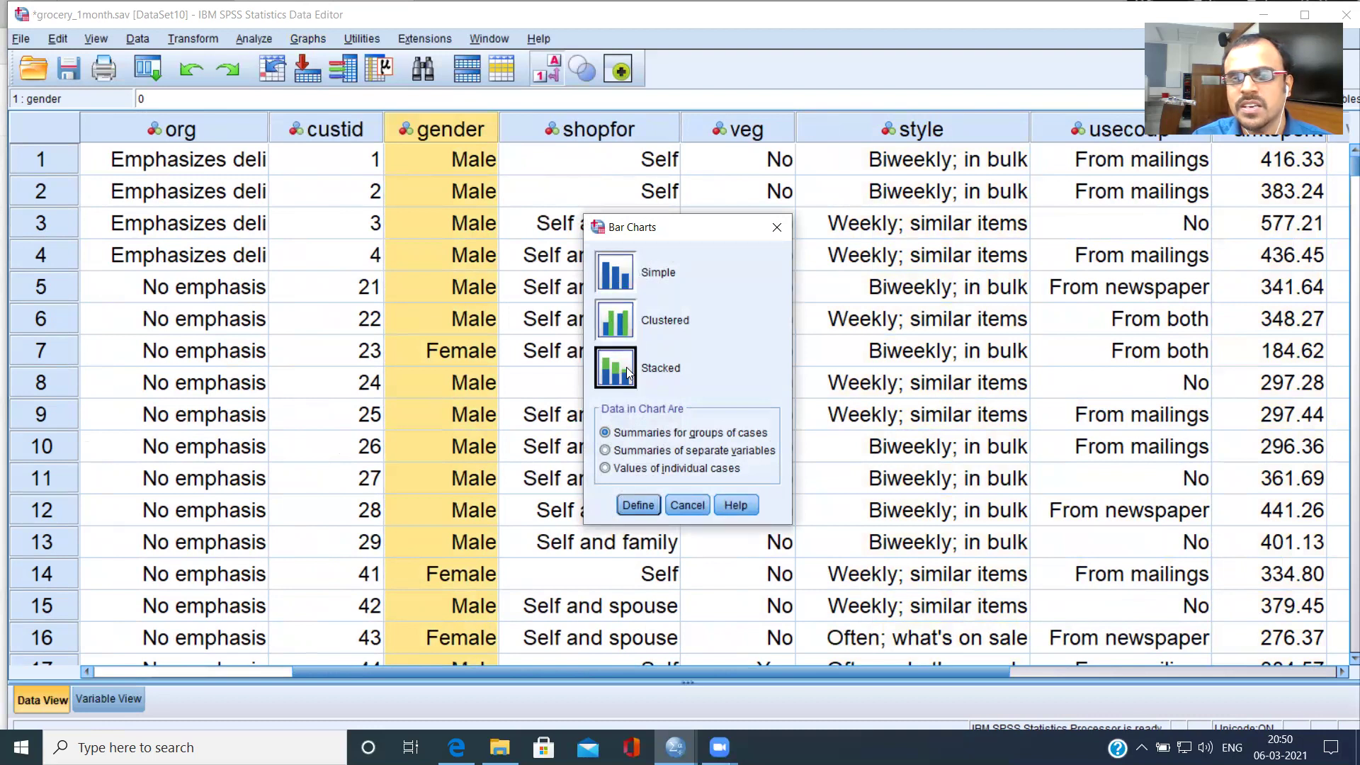
{"action": "left_click", "coordinate": [626, 326]}
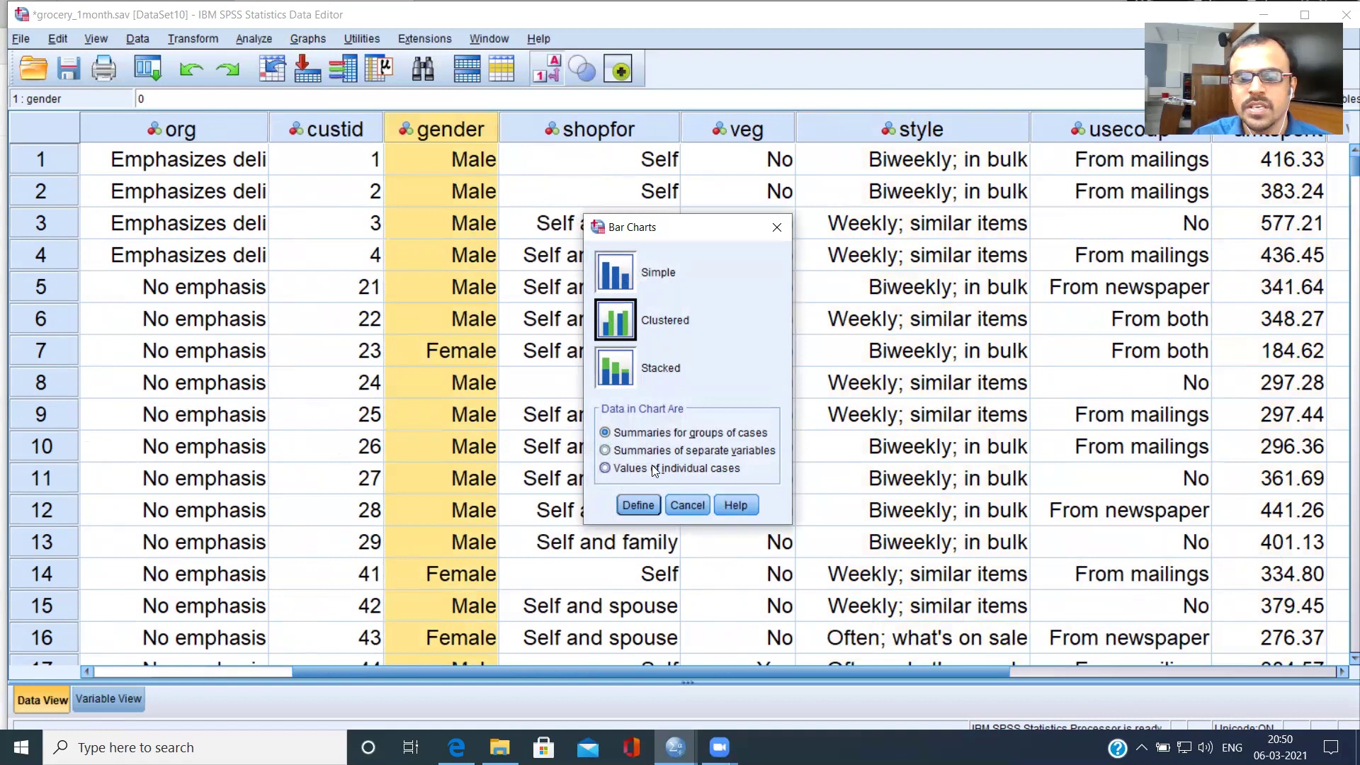
Put Shopping style on the category axis and cluster the bars by Gender
{"action": "left_click", "coordinate": [638, 505]}
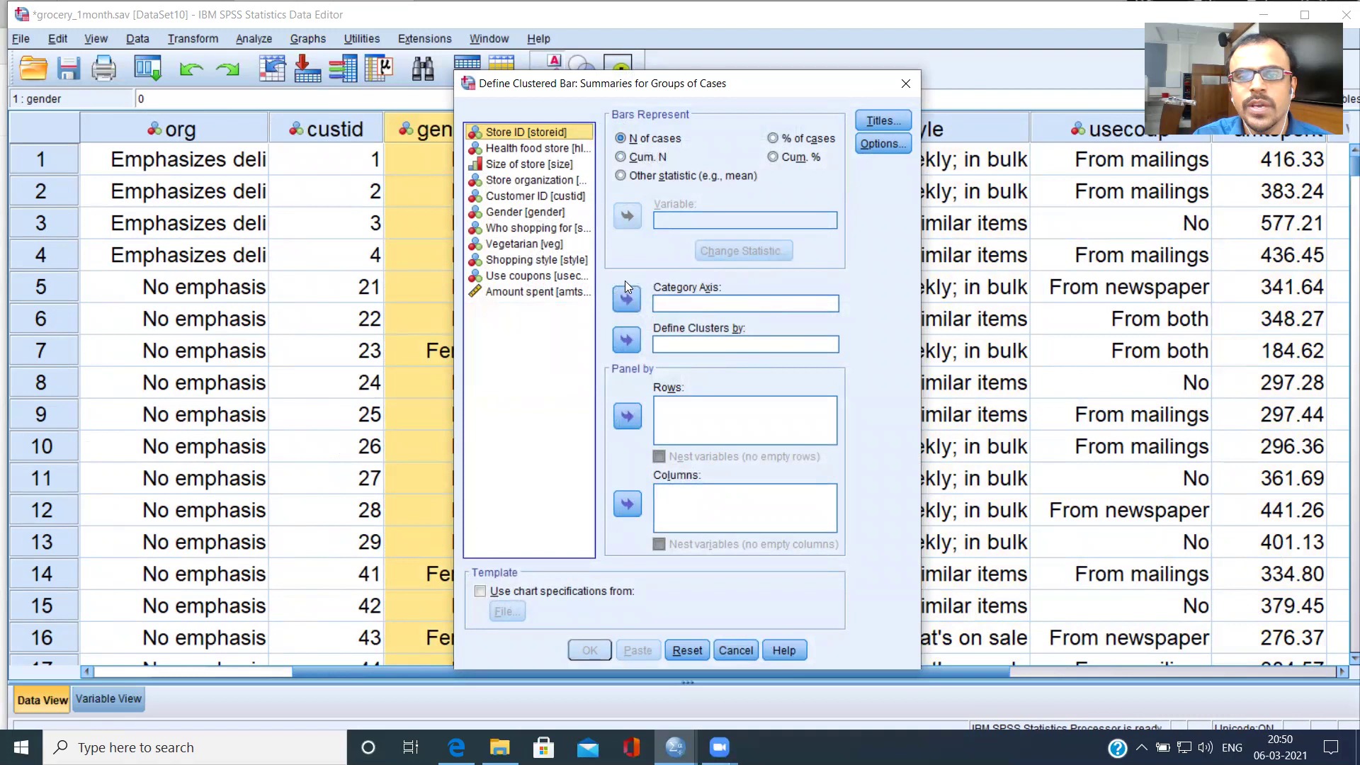
{"action": "left_click", "coordinate": [553, 260]}
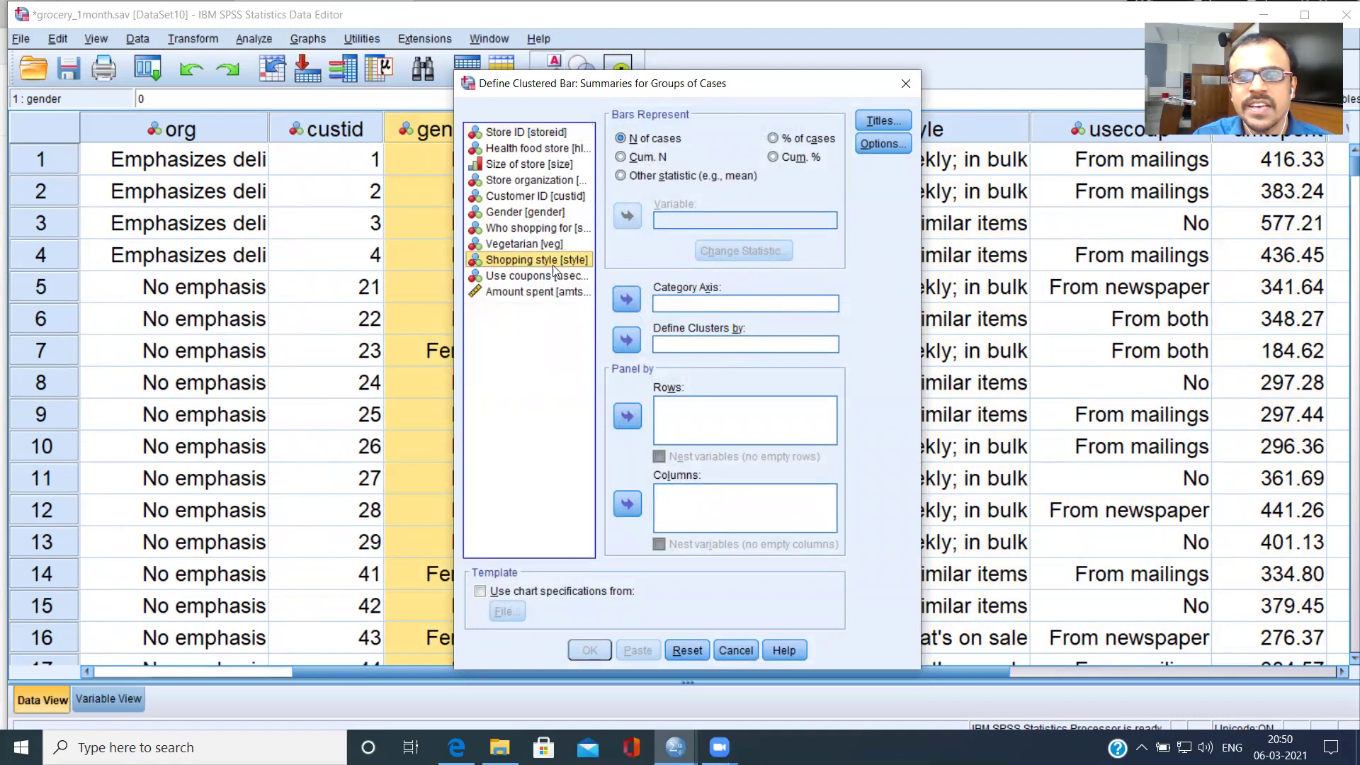
{"action": "left_click", "coordinate": [626, 302]}
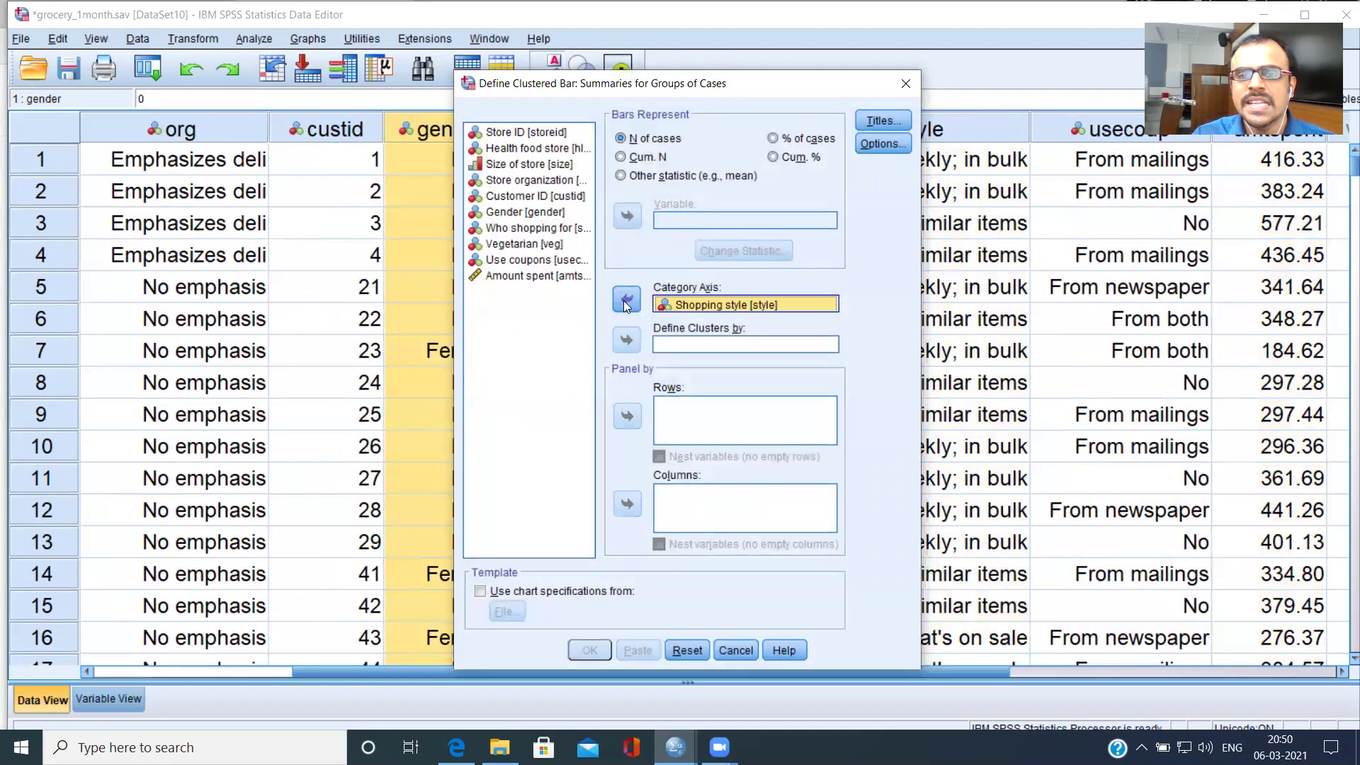
{"action": "left_click", "coordinate": [525, 211]}
{"action": "left_click", "coordinate": [627, 341]}
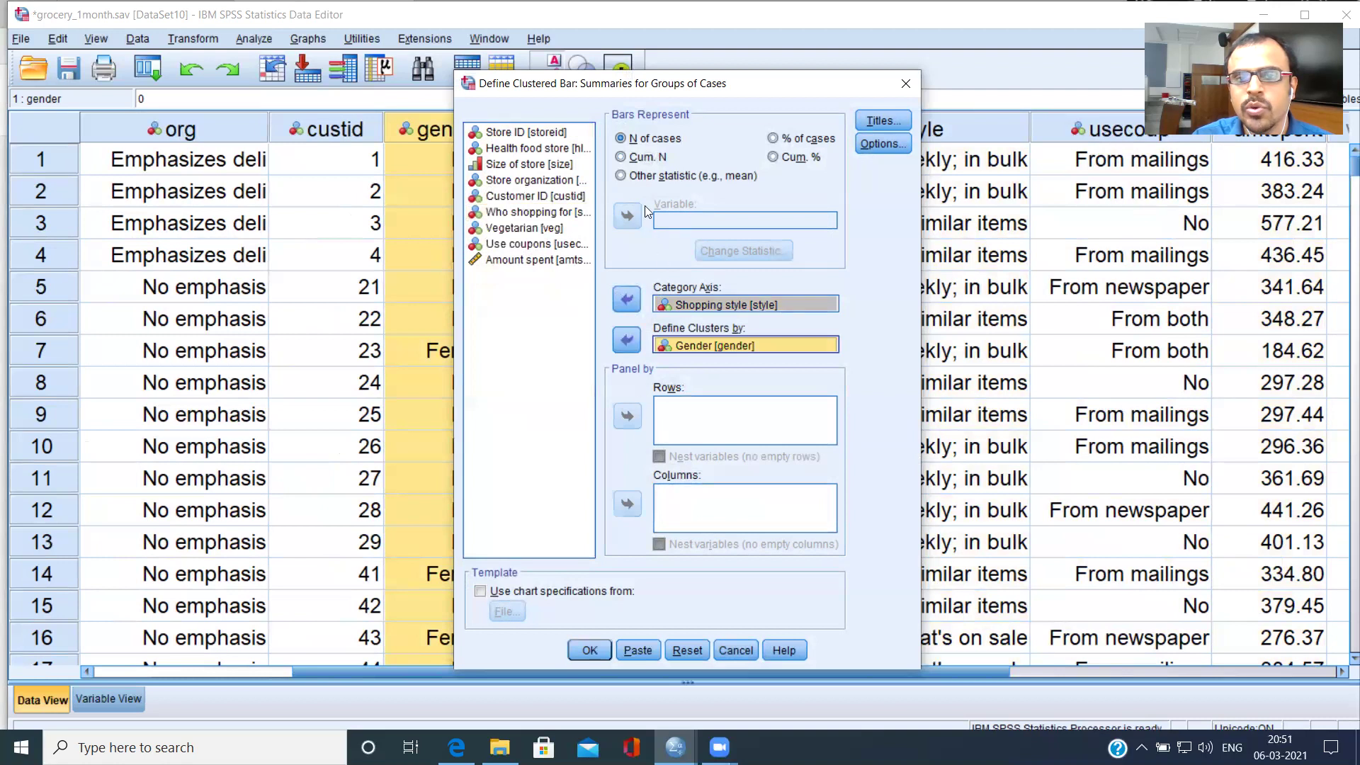
Make the bars show MEAN(Amount spent) and generate the chart
{"action": "left_click", "coordinate": [541, 262]}
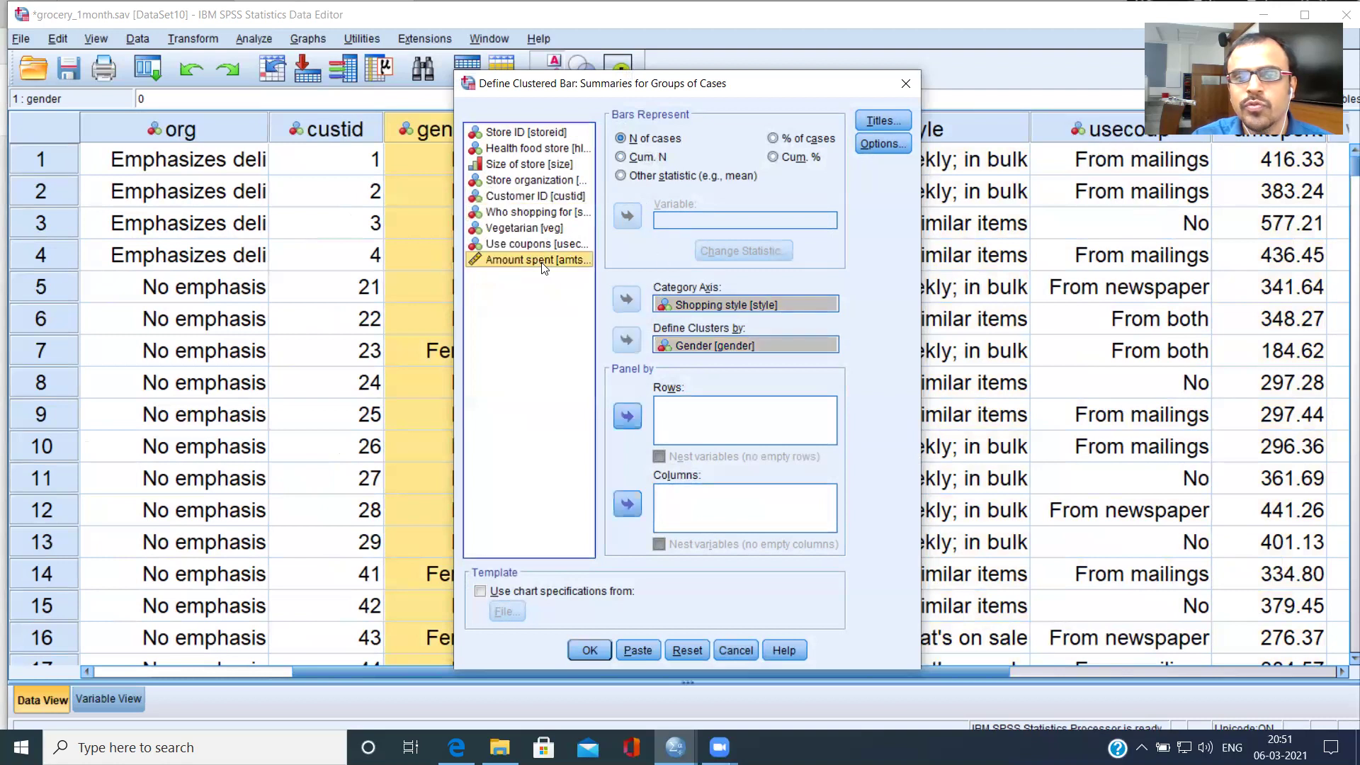
{"action": "left_click", "coordinate": [621, 177]}
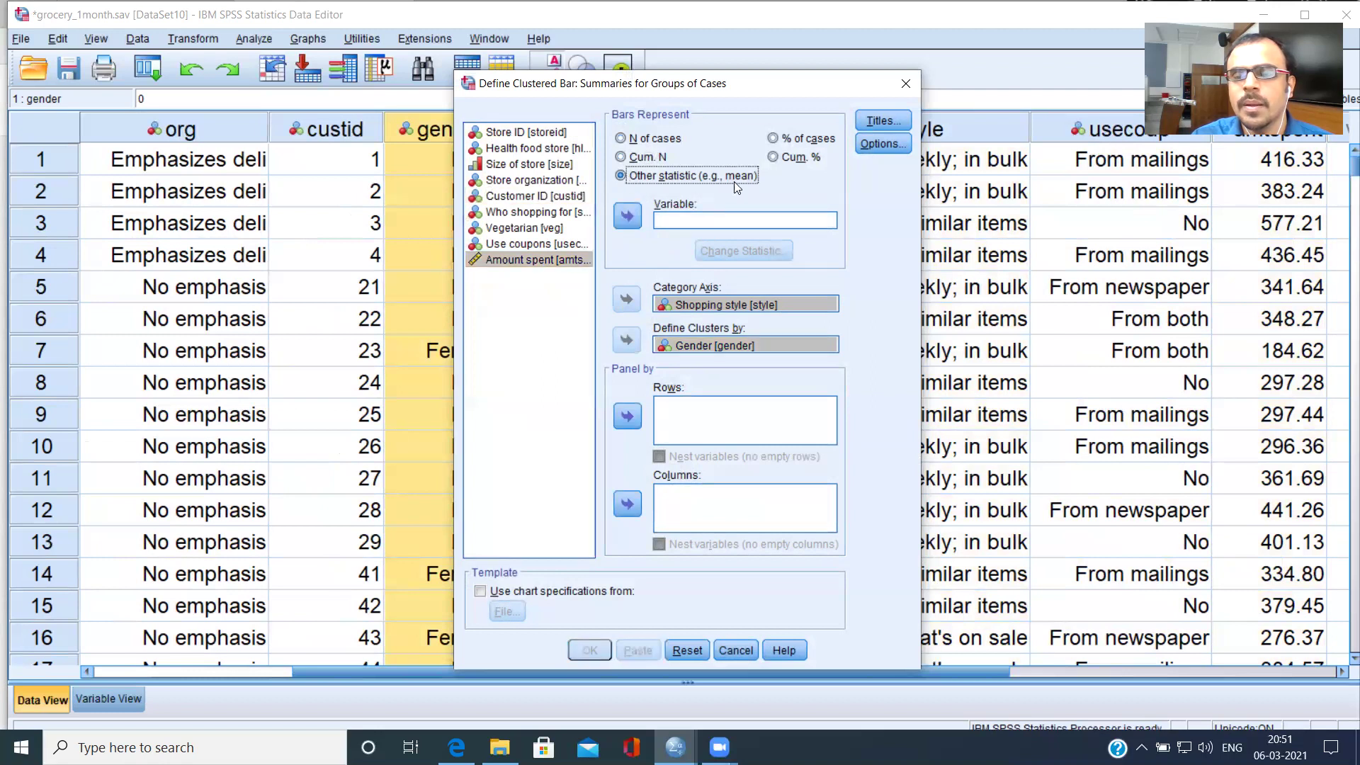
{"action": "left_click", "coordinate": [630, 221]}
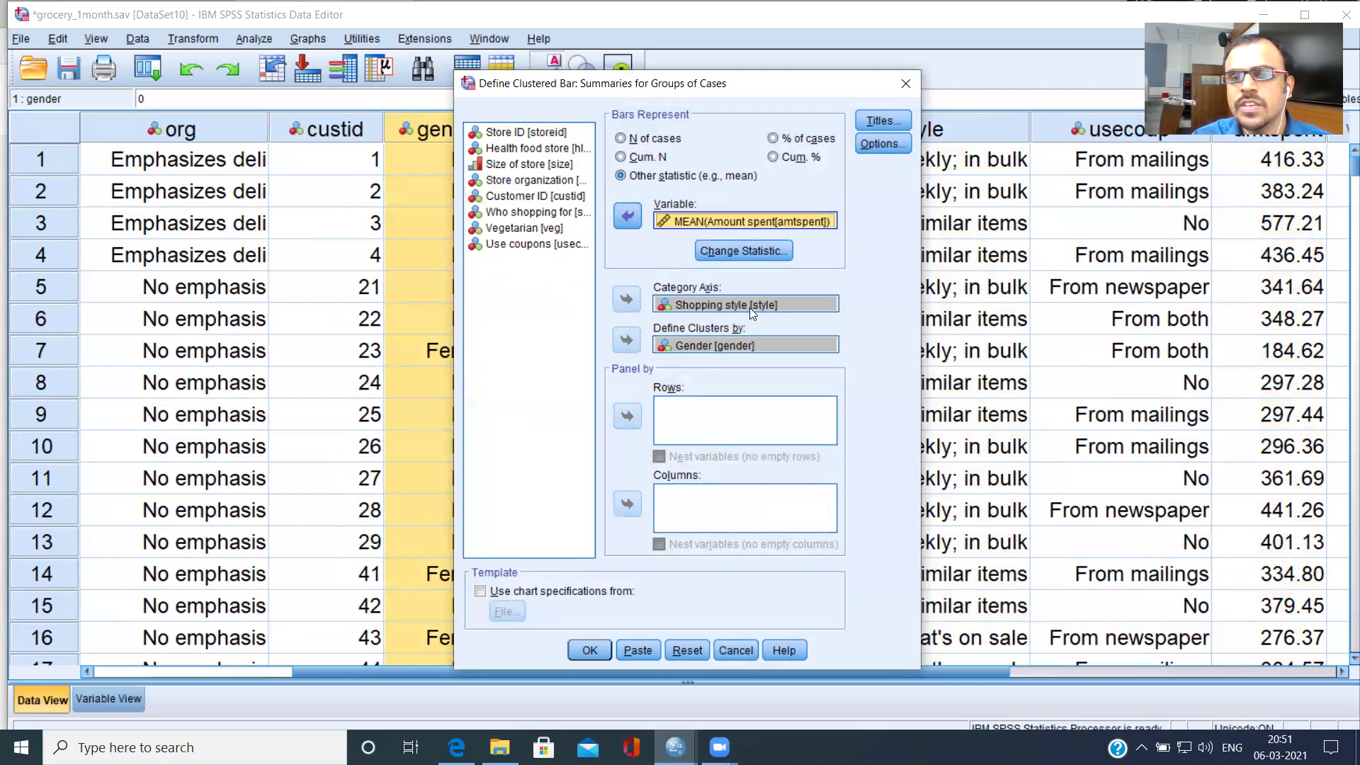
{"action": "left_click", "coordinate": [712, 346]}
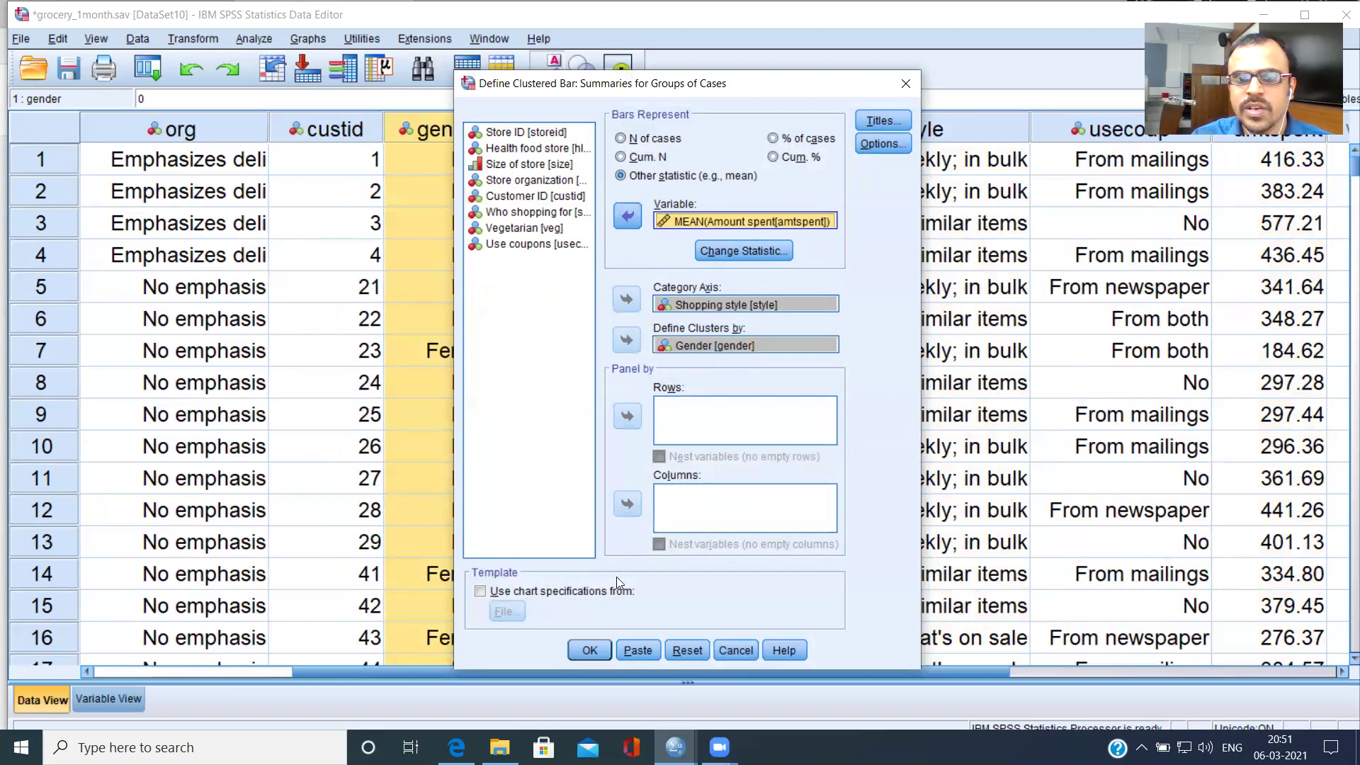
{"action": "left_click", "coordinate": [590, 650]}
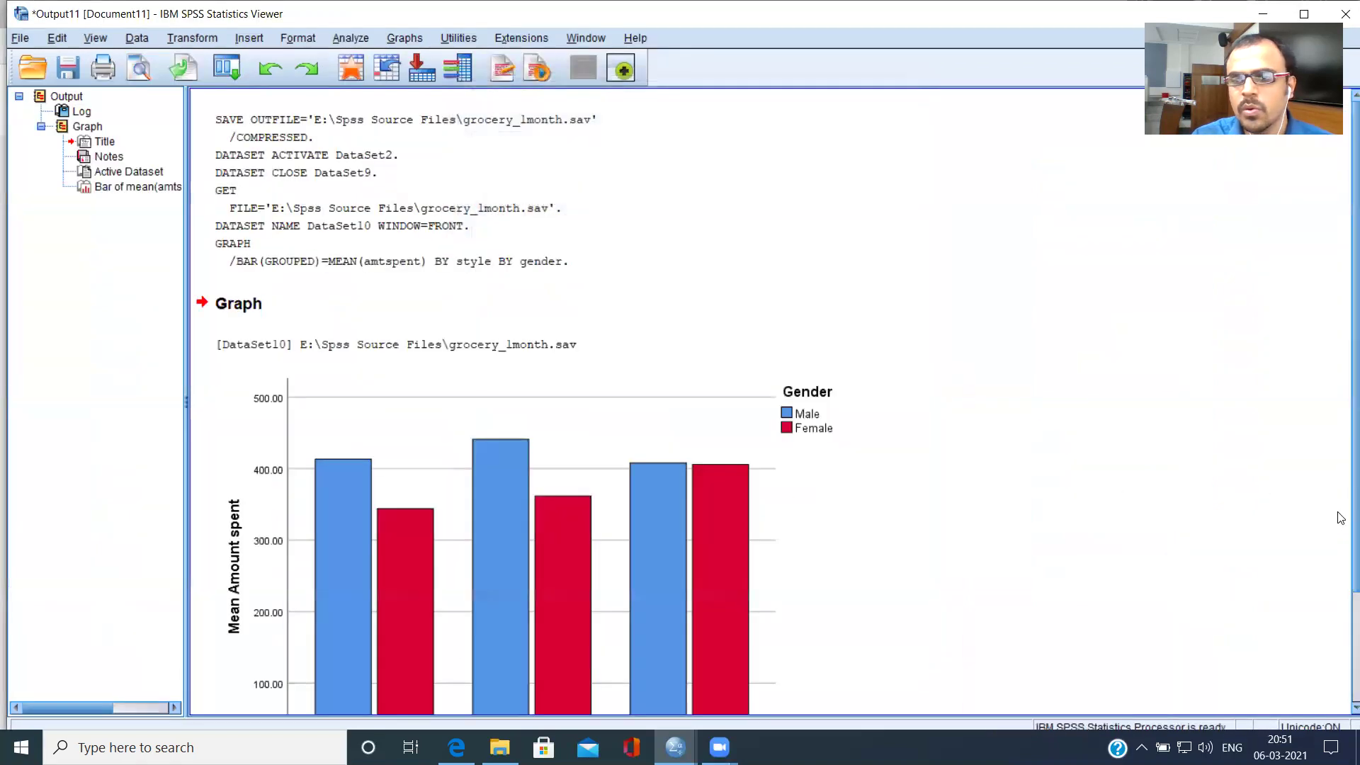
Scroll down to the new clustered bar chart and select it in the Viewer
{"action": "scroll", "coordinate": [1341, 518], "scroll_direction": "down", "scroll_amount": 3}
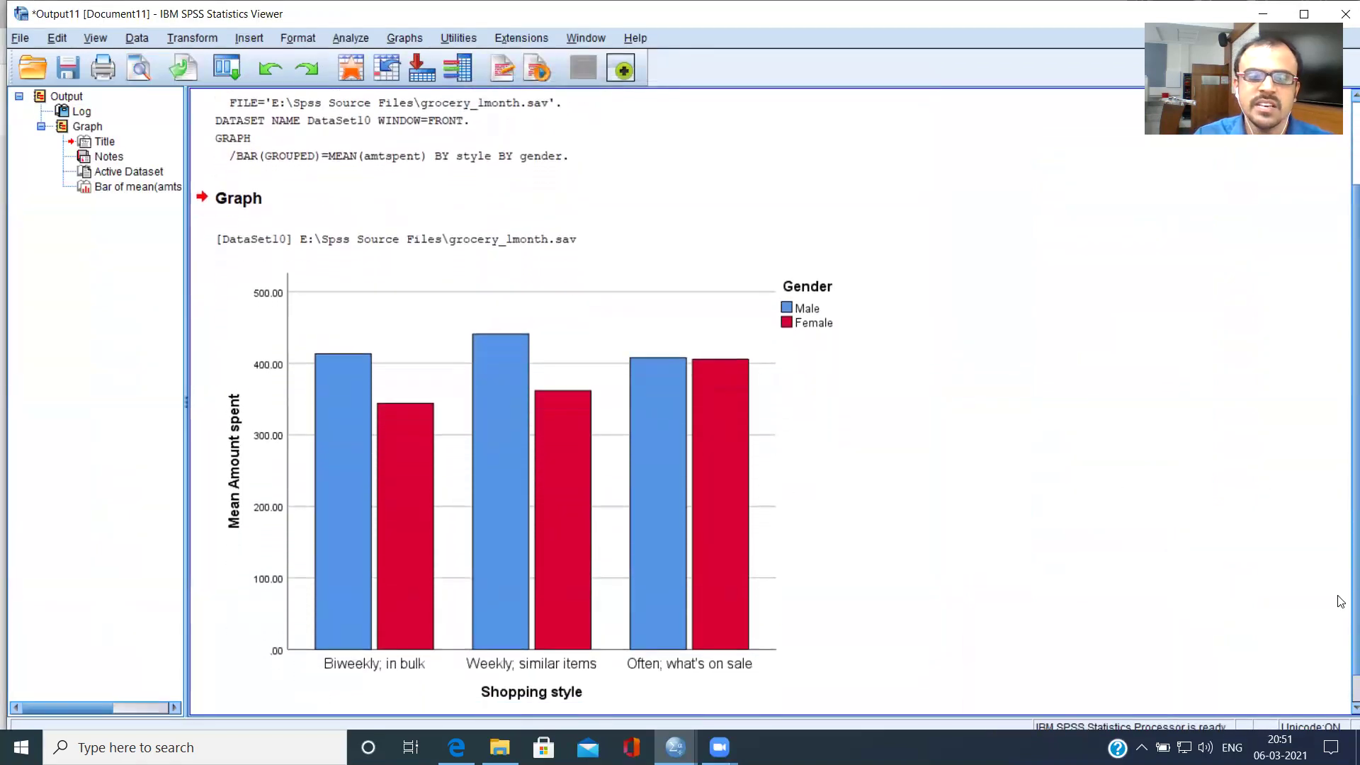
{"action": "scroll", "coordinate": [1342, 601], "scroll_direction": "down", "scroll_amount": 1}
{"action": "left_click", "coordinate": [874, 567]}
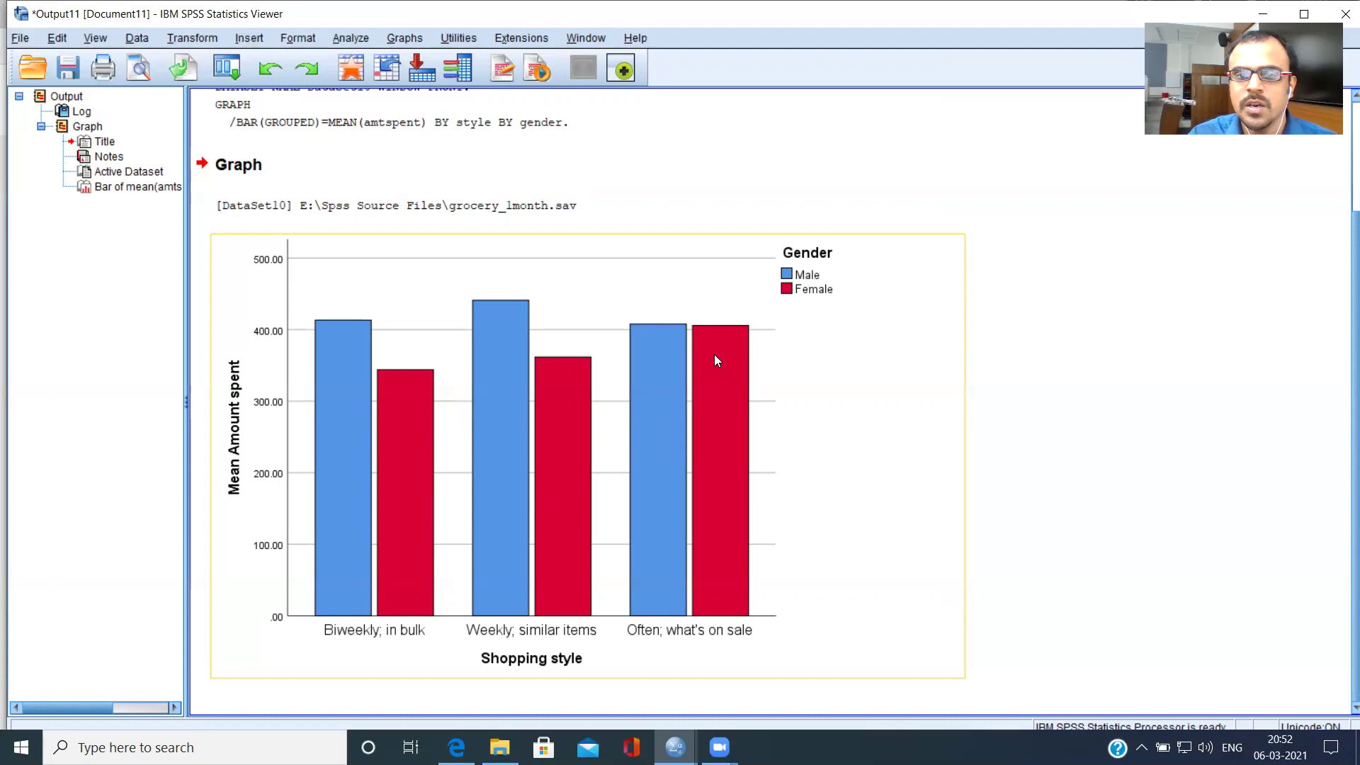
Open the chart in a maximized Chart Editor and transpose it to horizontal bars
{"action": "double_click", "coordinate": [715, 358]}
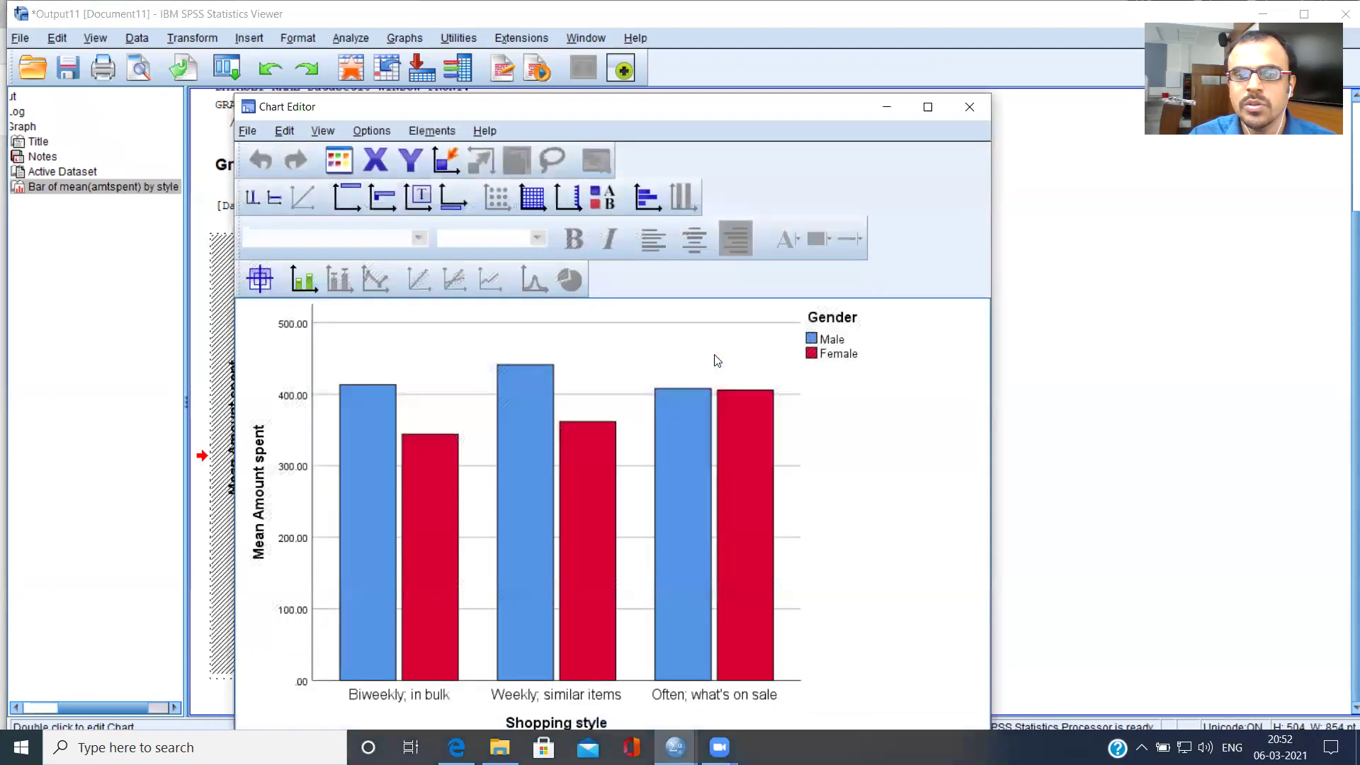
{"action": "left_click", "coordinate": [928, 108]}
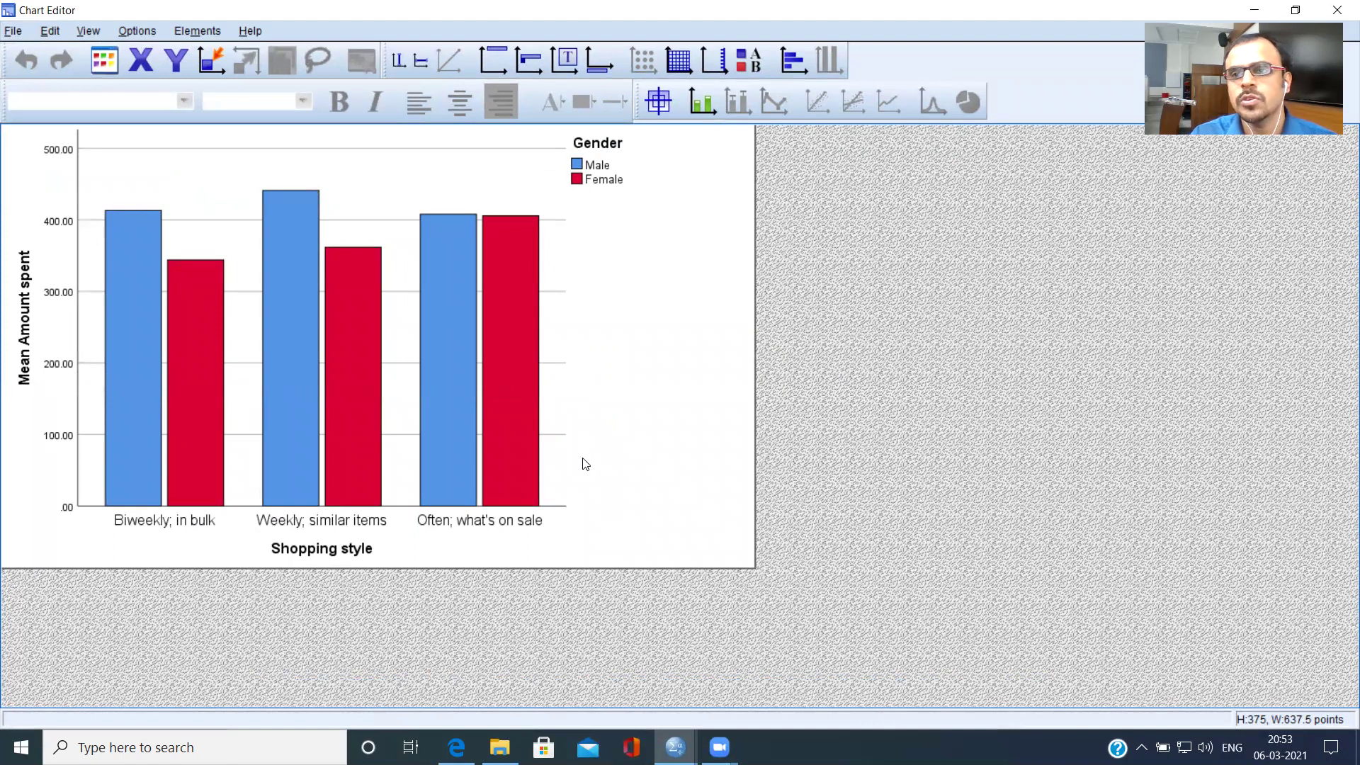
{"action": "left_click", "coordinate": [791, 63]}
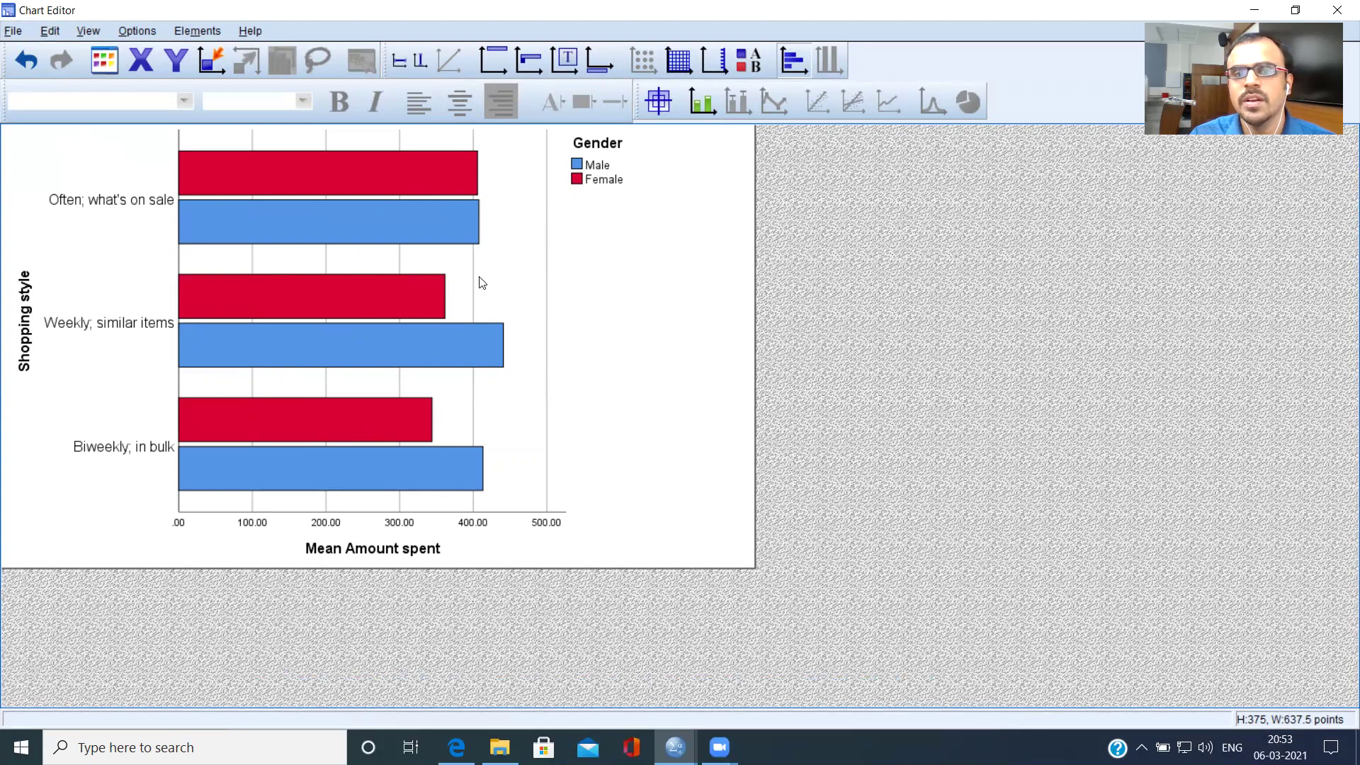
Label the Female and Male bars for all three shopping styles with their means
{"action": "left_click", "coordinate": [660, 104]}
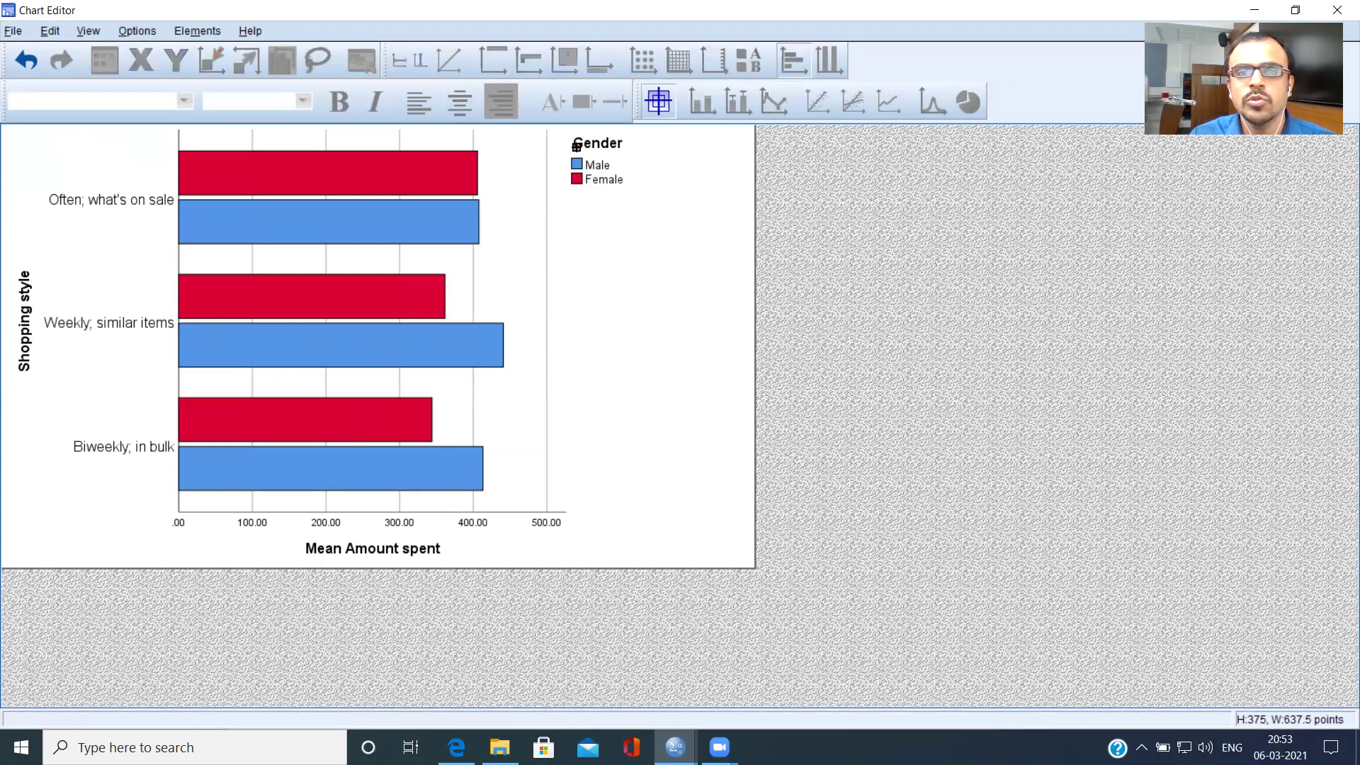
{"action": "left_click", "coordinate": [435, 174]}
{"action": "left_click", "coordinate": [425, 219]}
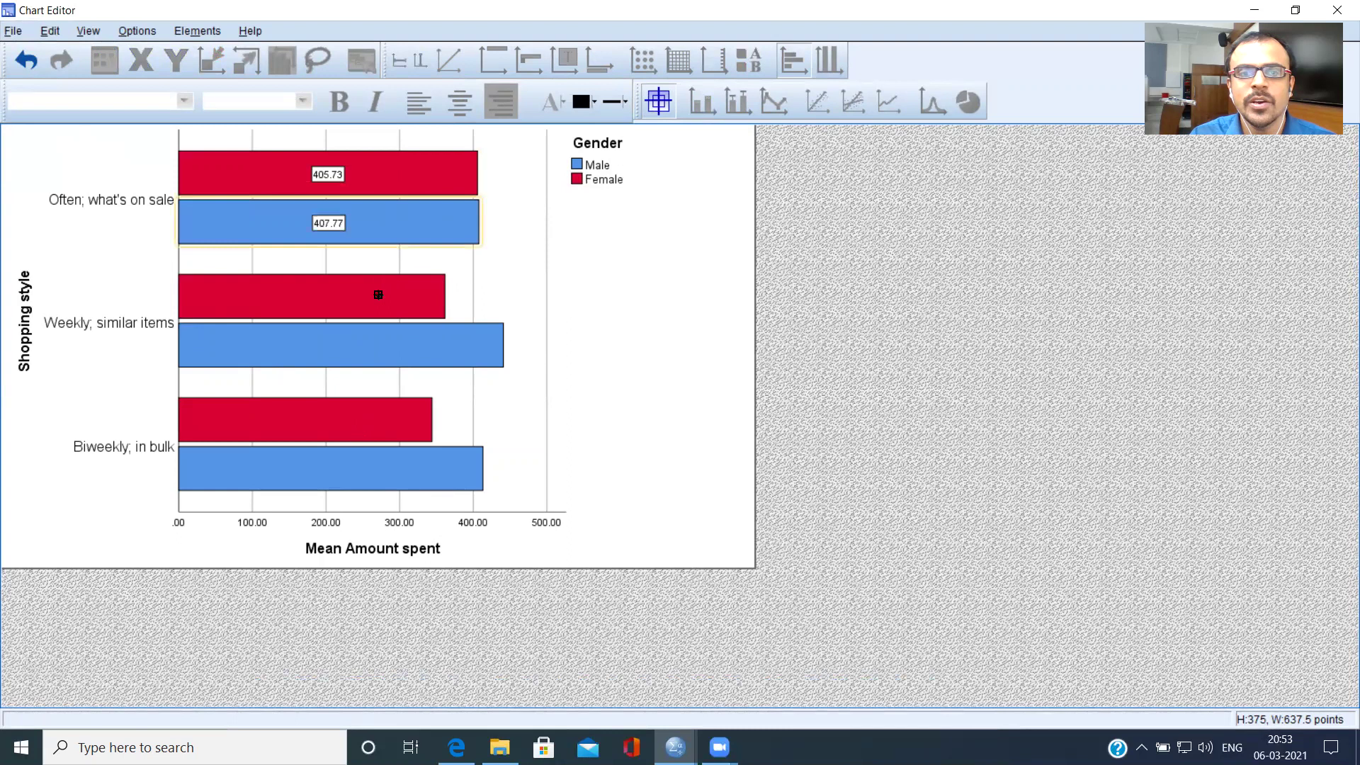
{"action": "left_click", "coordinate": [375, 296]}
{"action": "left_click", "coordinate": [369, 336]}
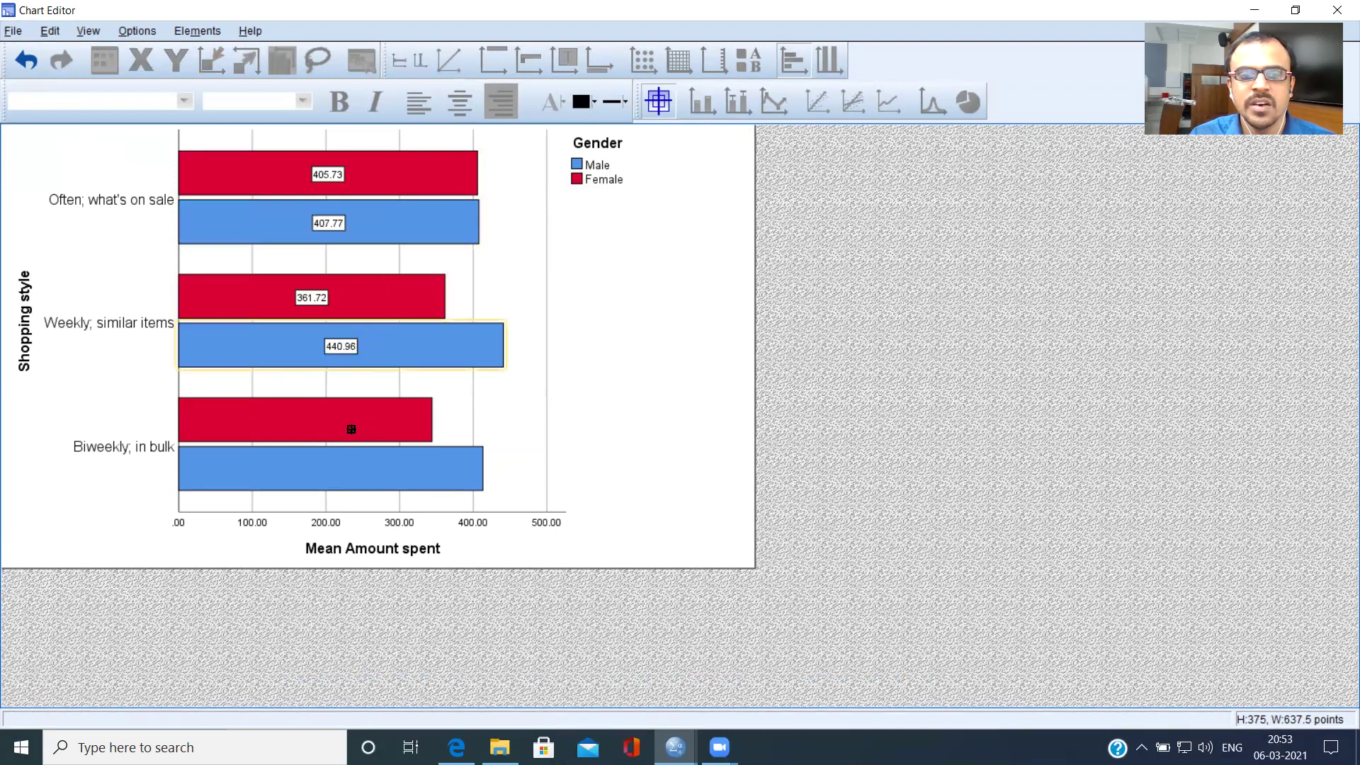
{"action": "left_click", "coordinate": [350, 429]}
{"action": "left_click", "coordinate": [351, 465]}
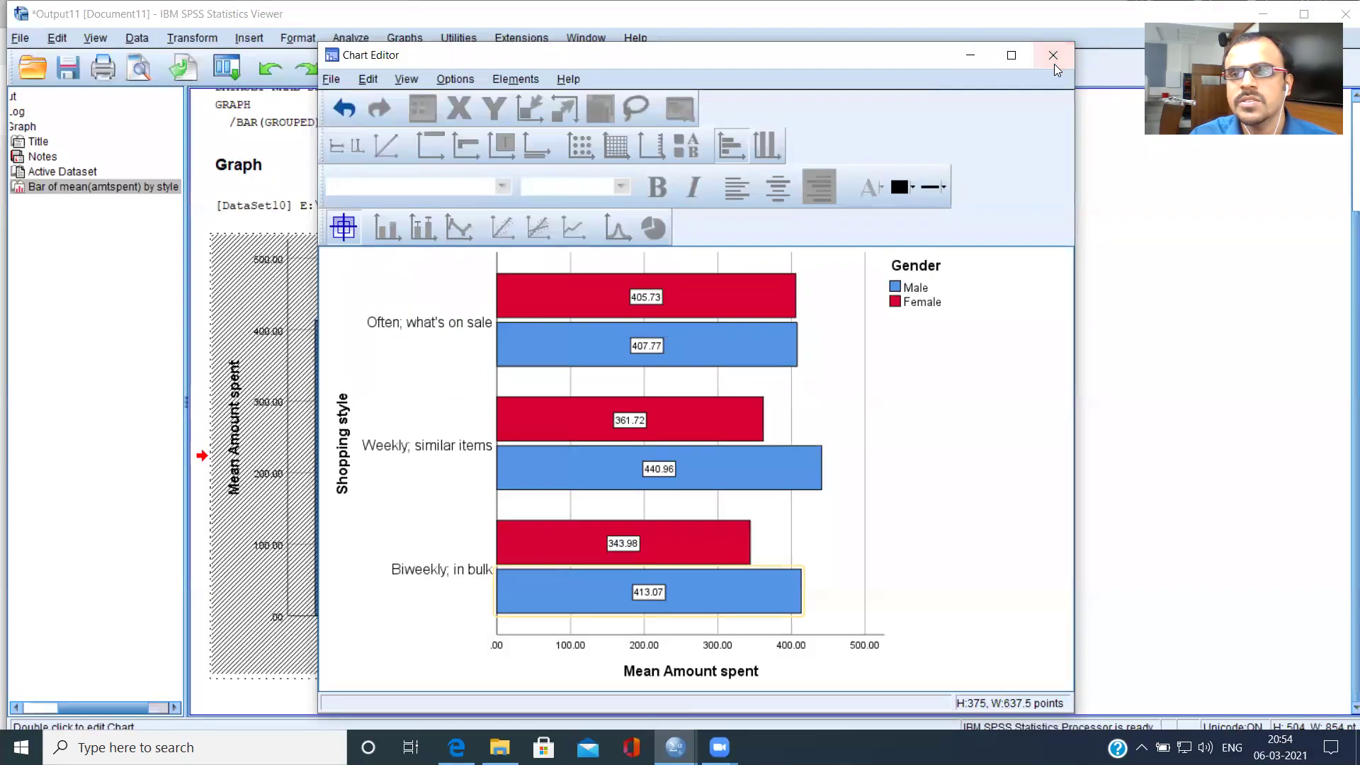
Close the Chart Editor, return to the grocery data, and inspect the style and org values
{"action": "left_click", "coordinate": [1053, 55]}
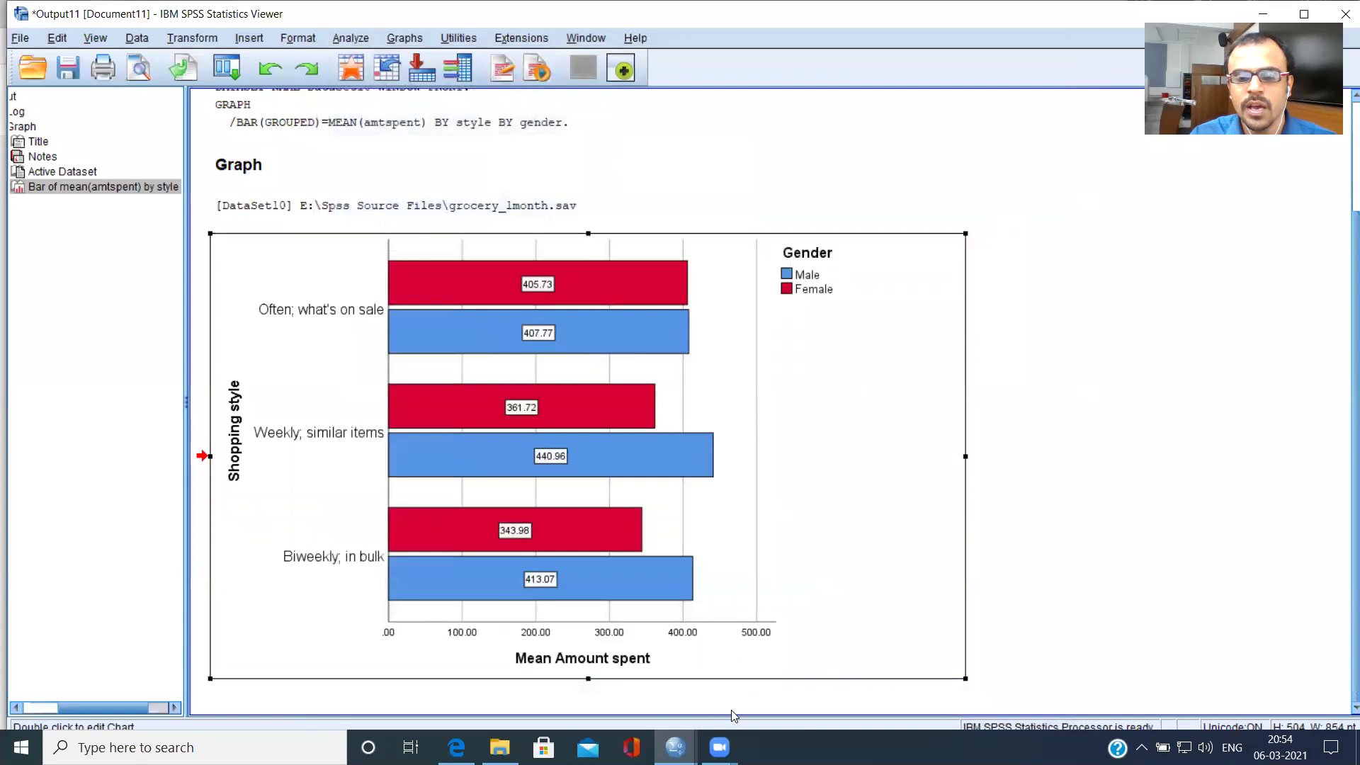
{"action": "mouse_move", "coordinate": [676, 747]}
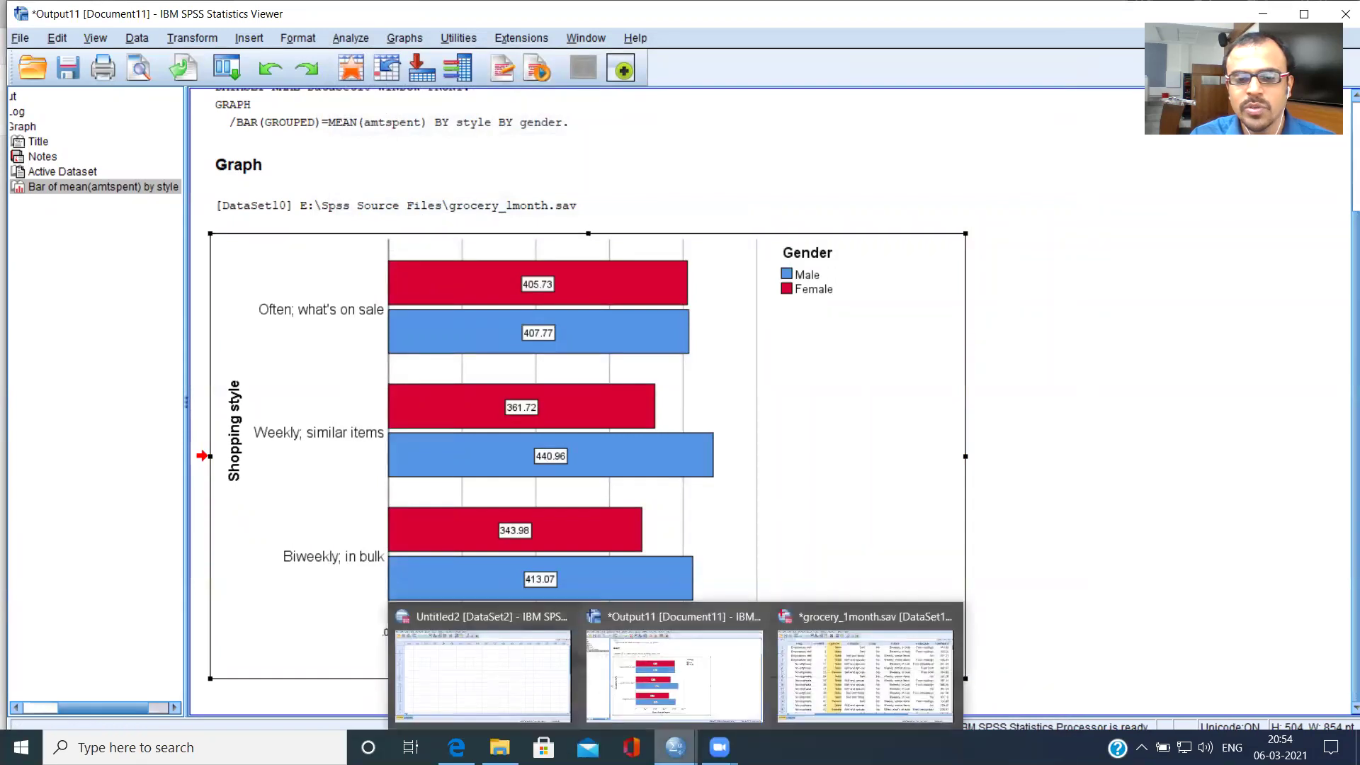
{"action": "left_click", "coordinate": [867, 652]}
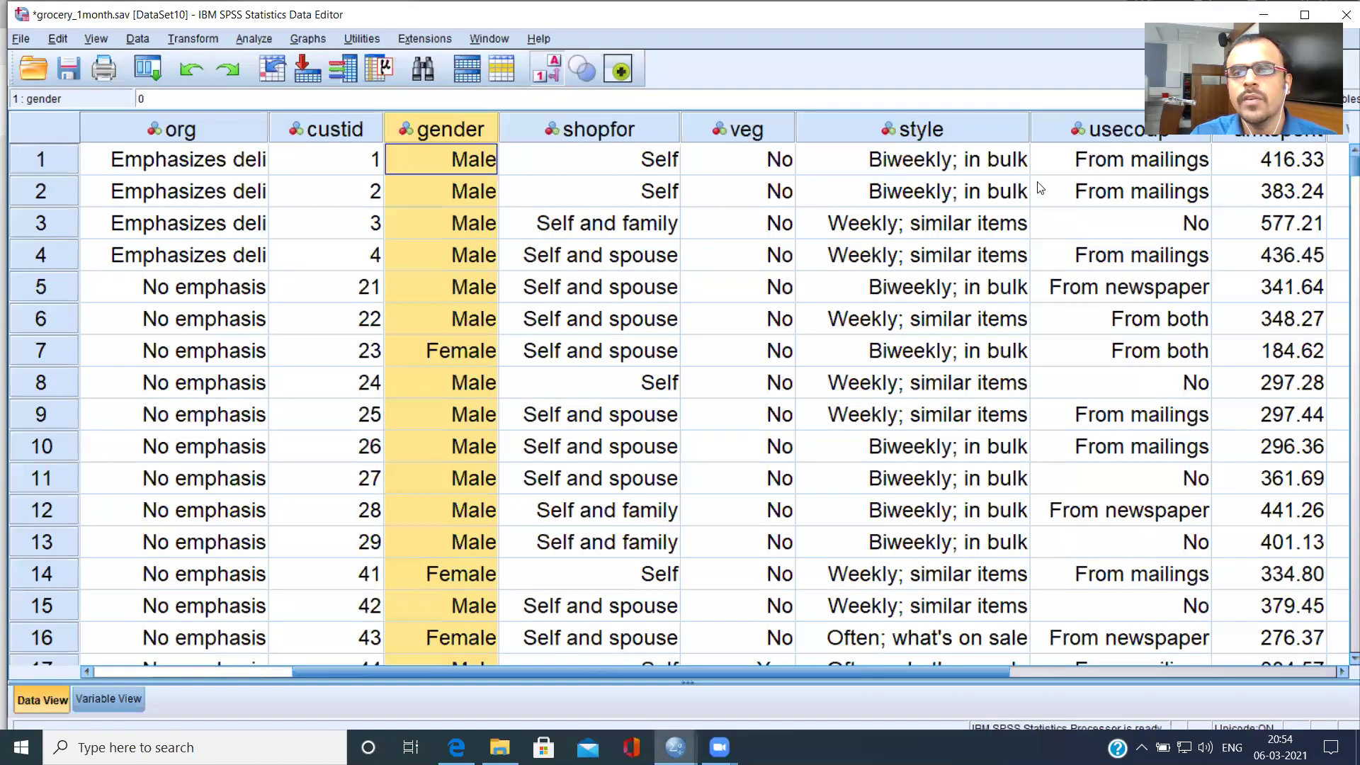
{"action": "left_click", "coordinate": [975, 132]}
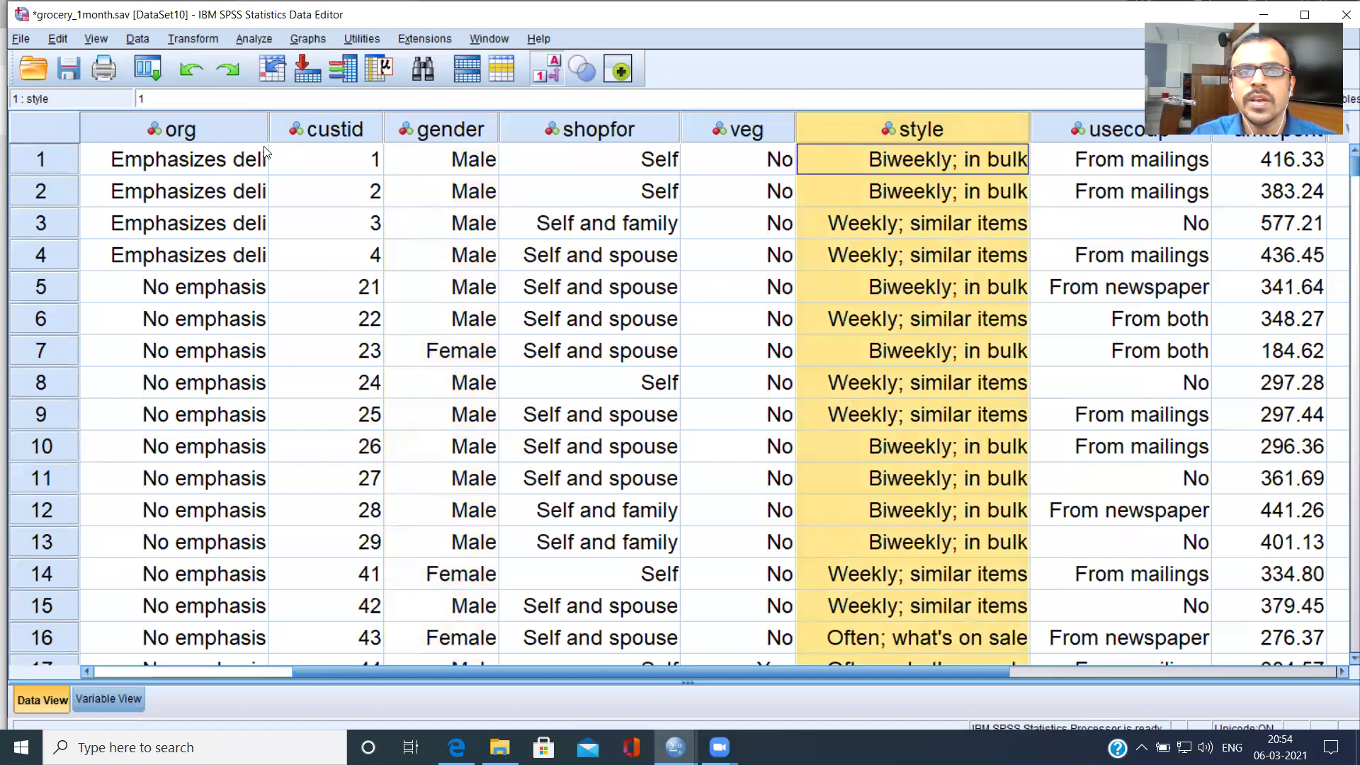
{"action": "left_click", "coordinate": [223, 128]}
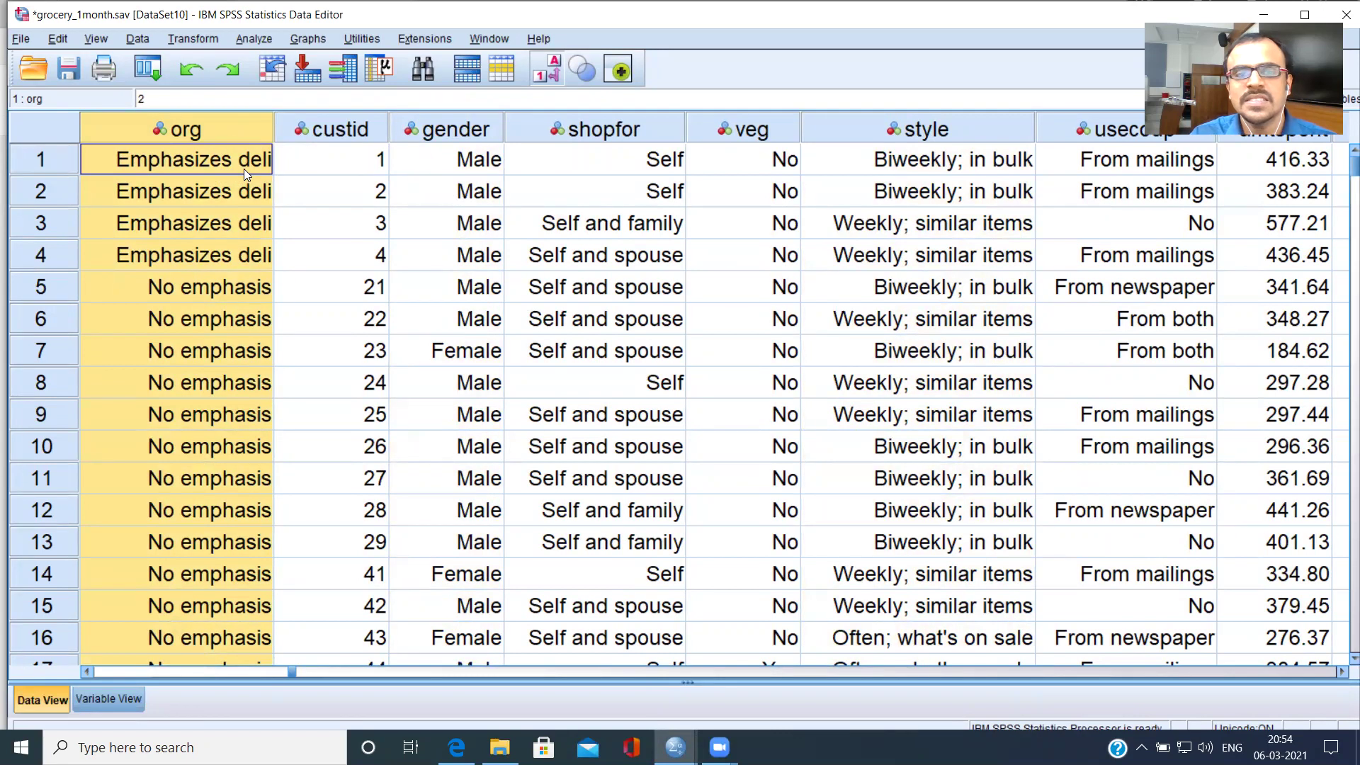
{"action": "double_click", "coordinate": [211, 288]}
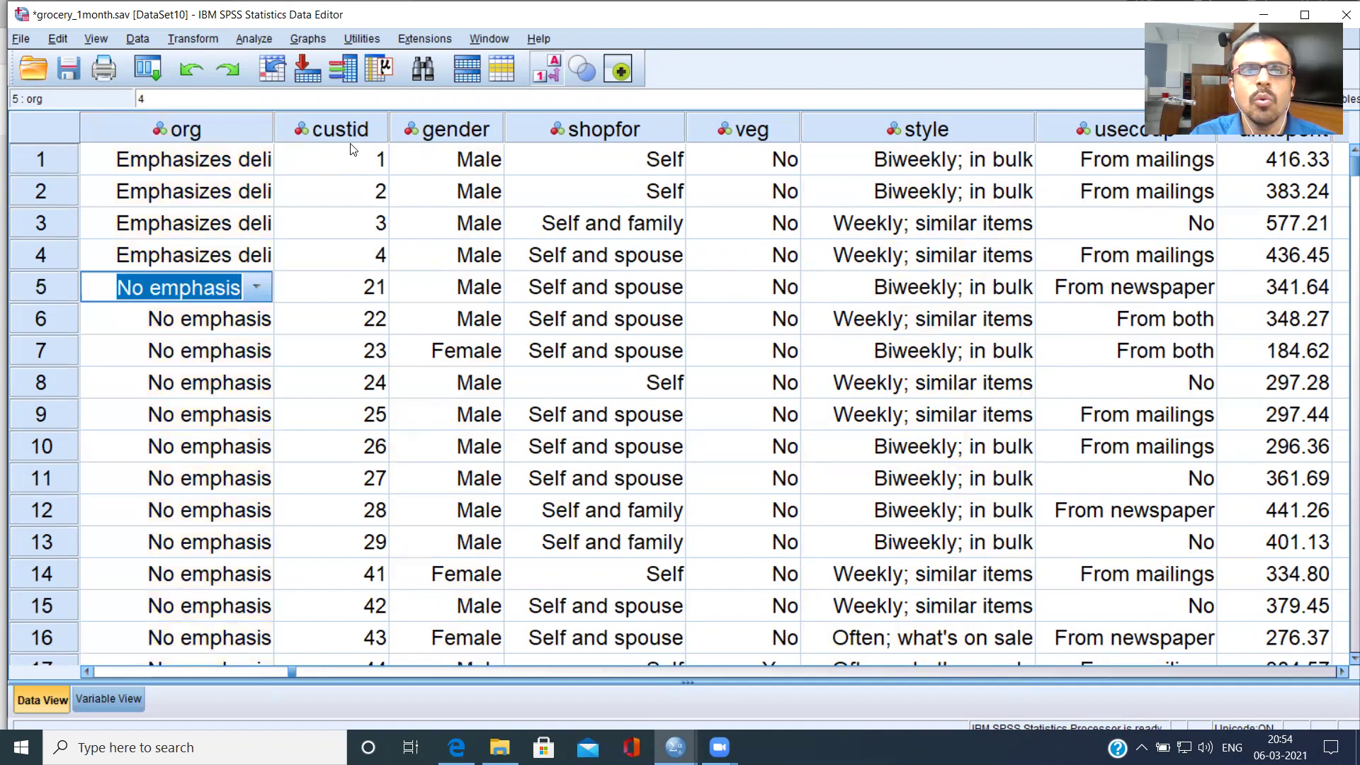
Start a new Legacy clustered bar chart for groups of cases
{"action": "left_click", "coordinate": [321, 41]}
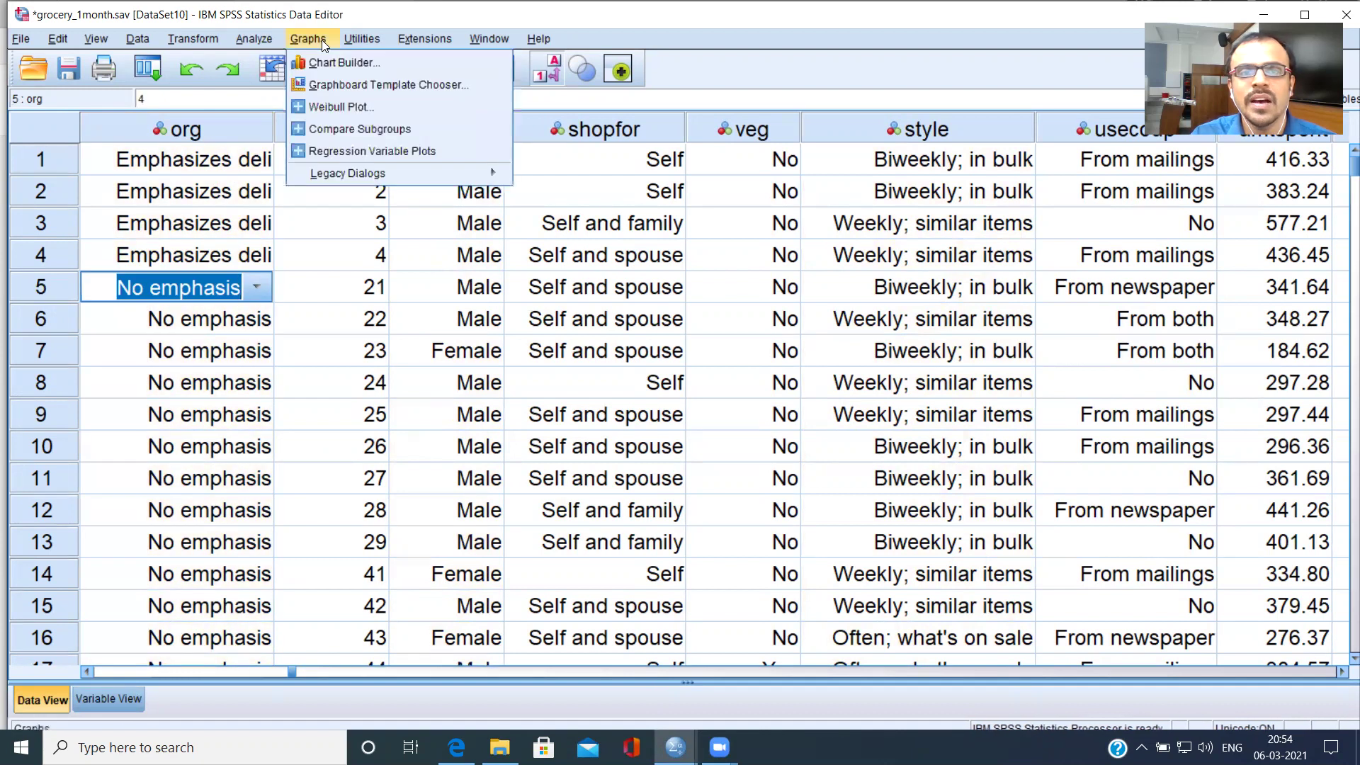
{"action": "mouse_move", "coordinate": [418, 177]}
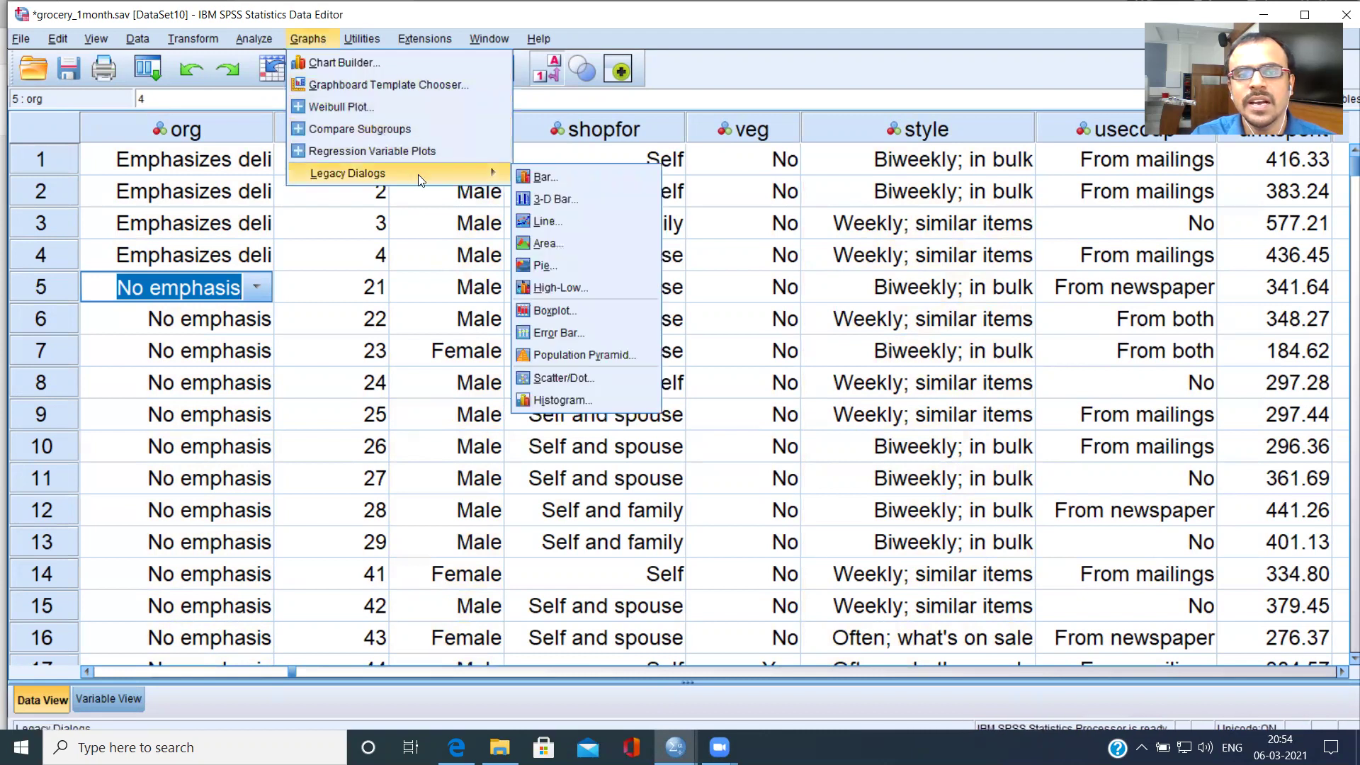
{"action": "left_click", "coordinate": [566, 178]}
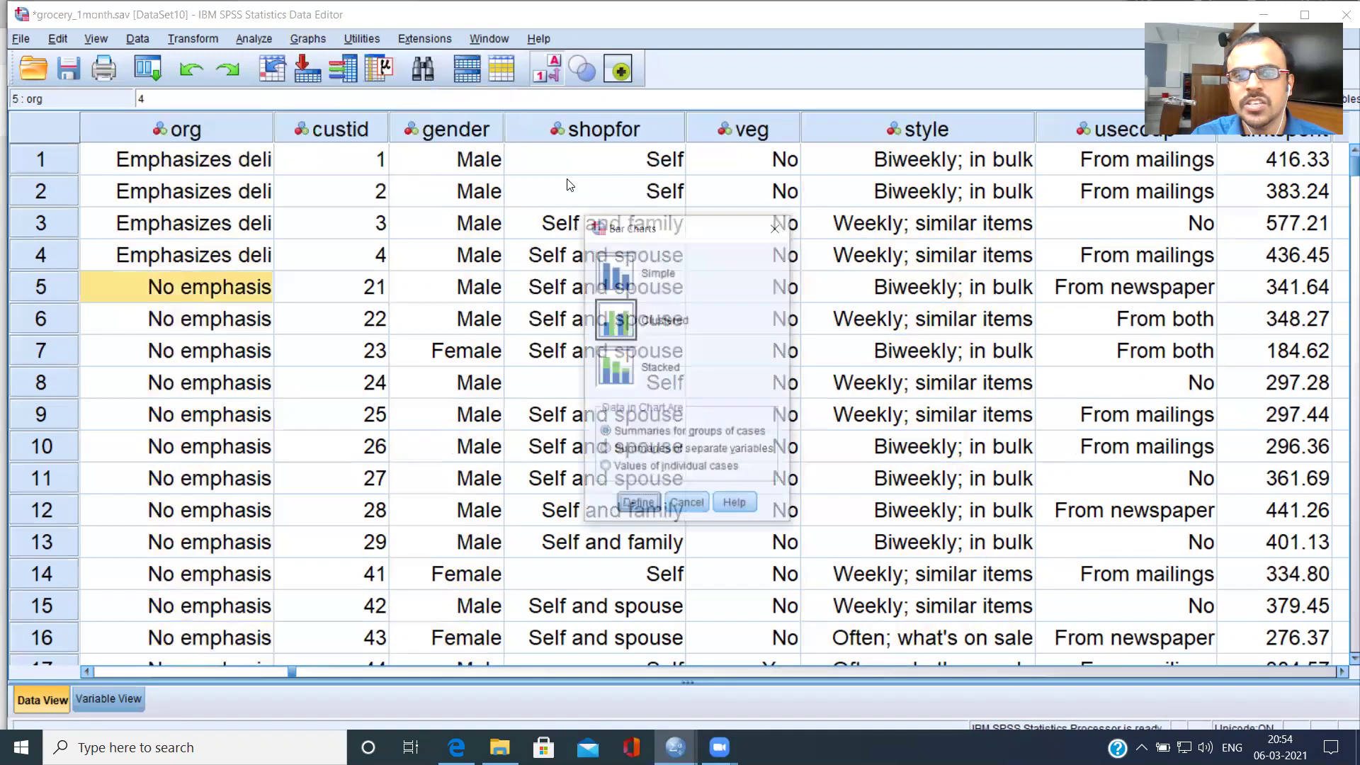
{"action": "left_click", "coordinate": [617, 330]}
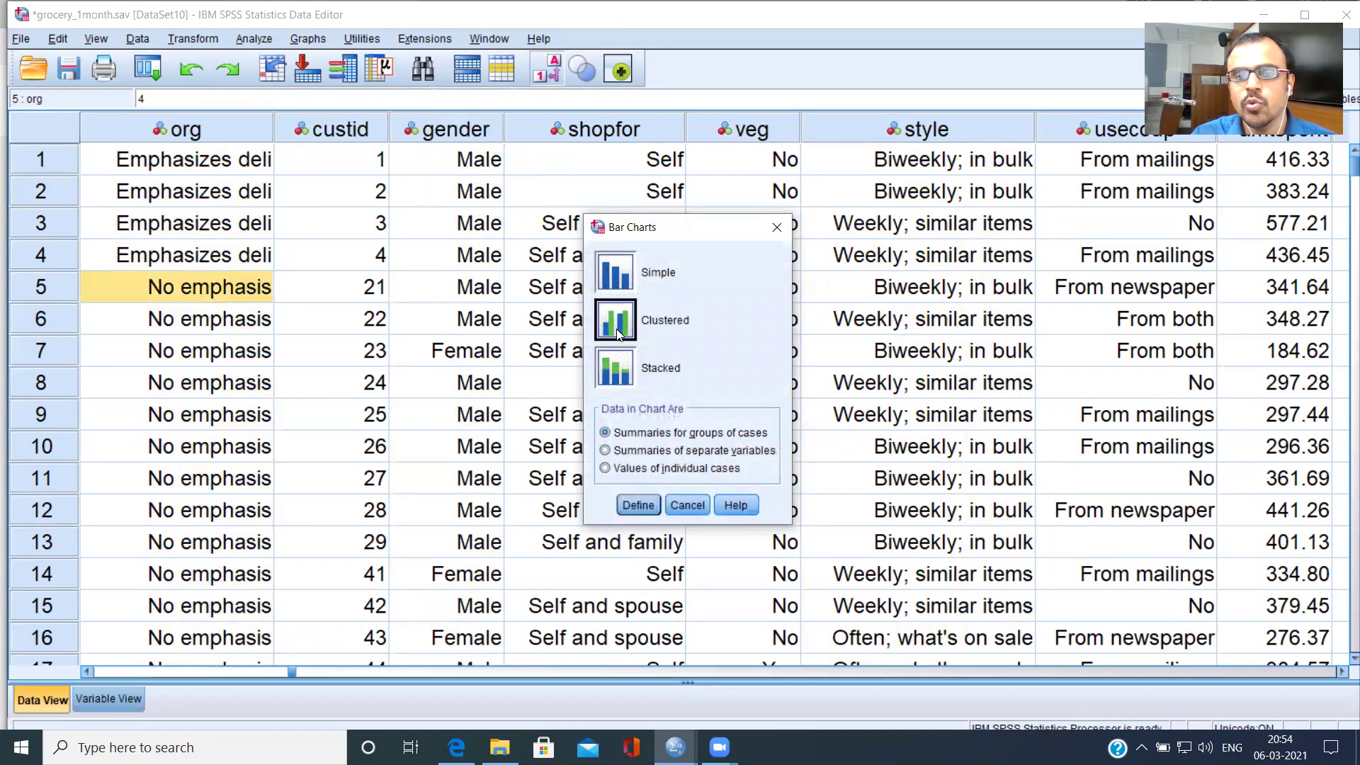
{"action": "left_click", "coordinate": [640, 506]}
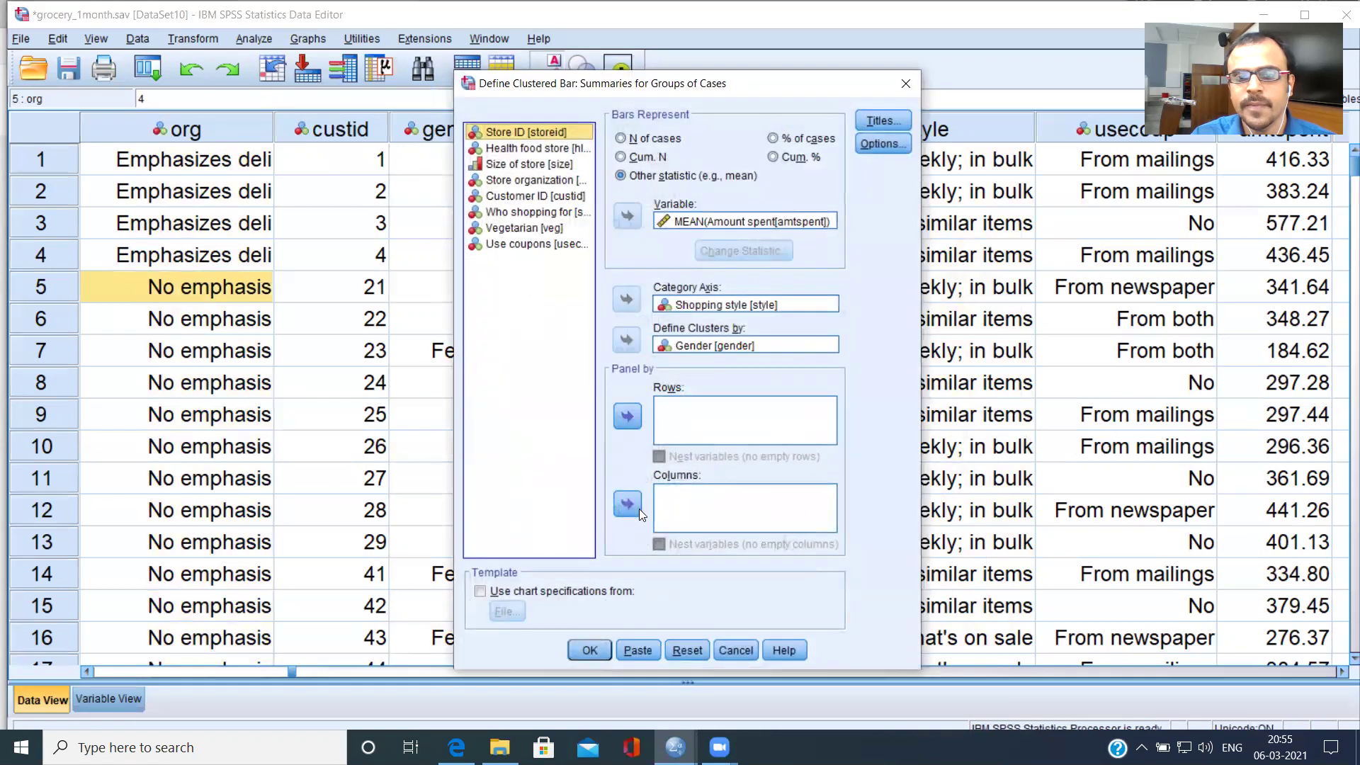
Replace Shopping style with Store organization on the category axis and generate the chart
{"action": "left_click", "coordinate": [733, 307]}
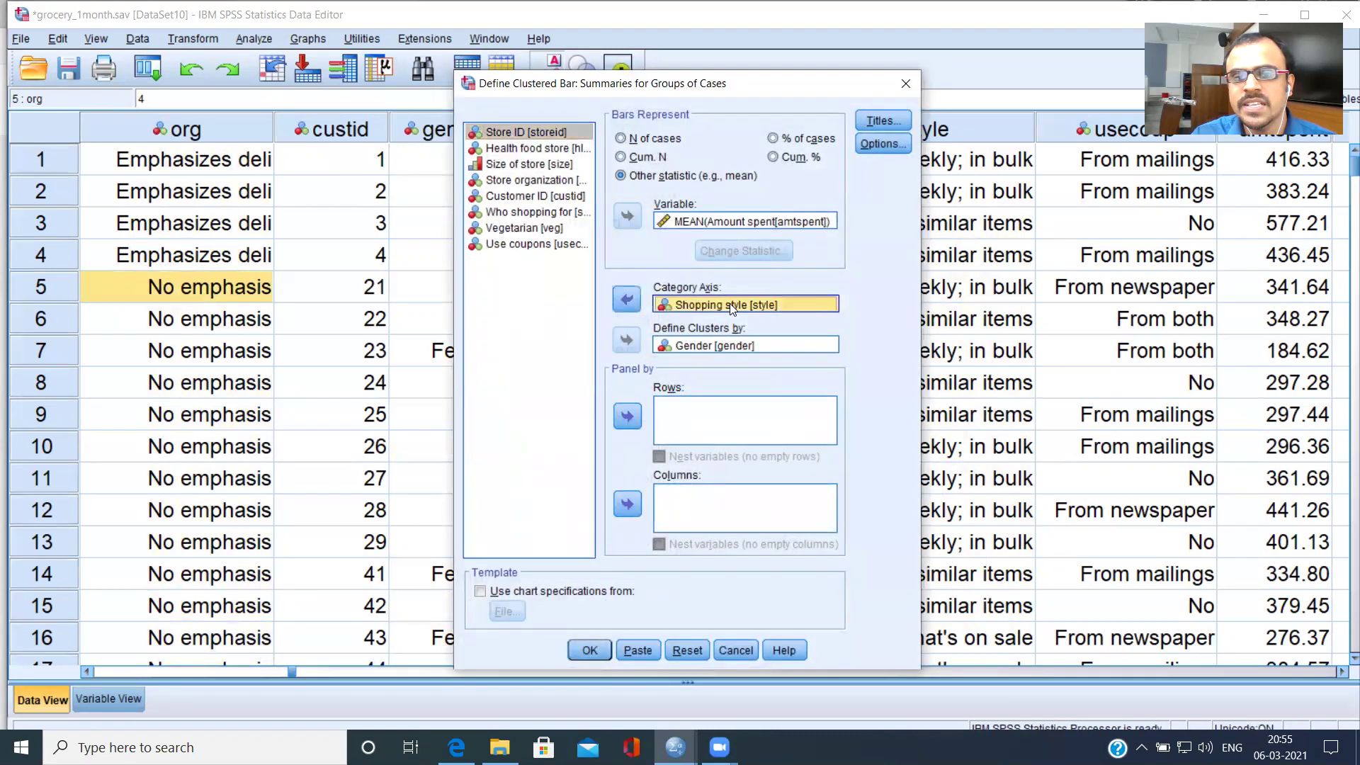
{"action": "left_click", "coordinate": [628, 302]}
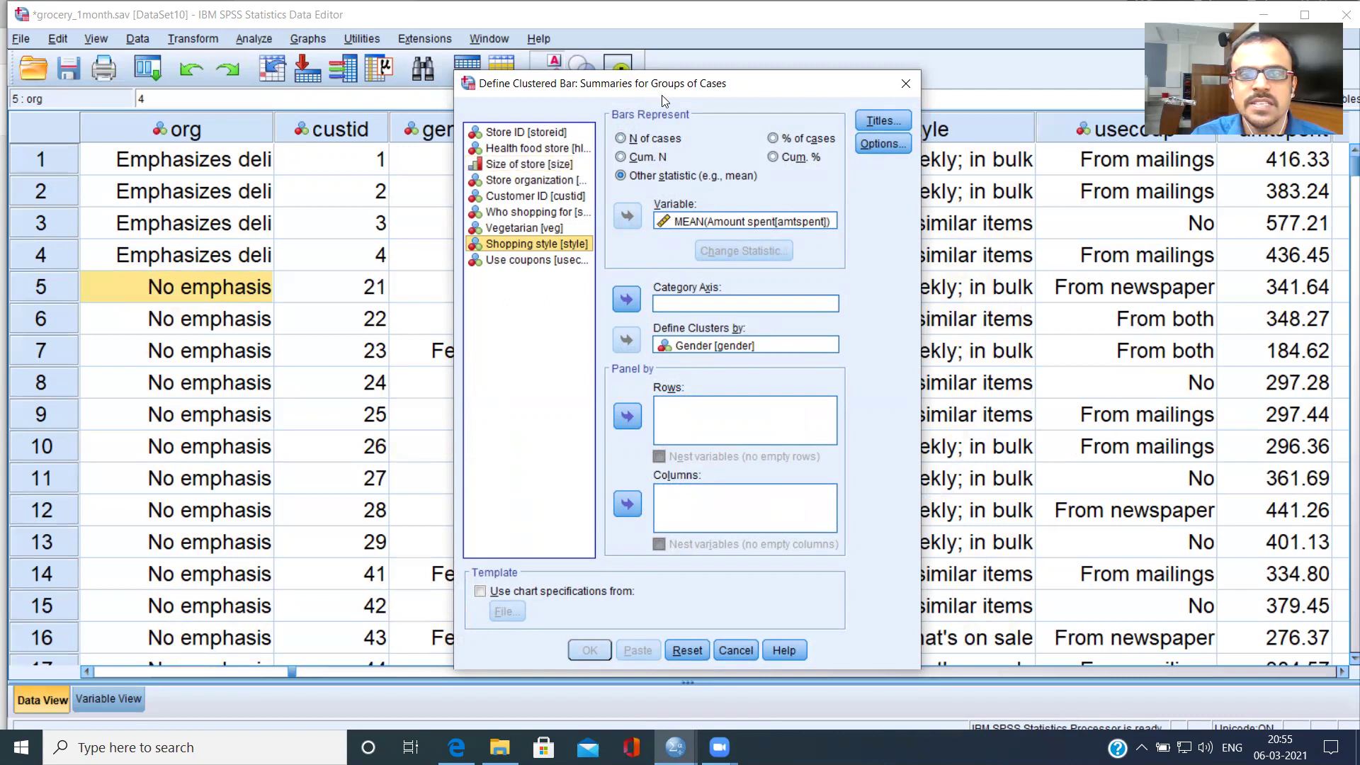
{"action": "left_click_drag", "start_coordinate": [665, 100], "coordinate": [777, 112]}
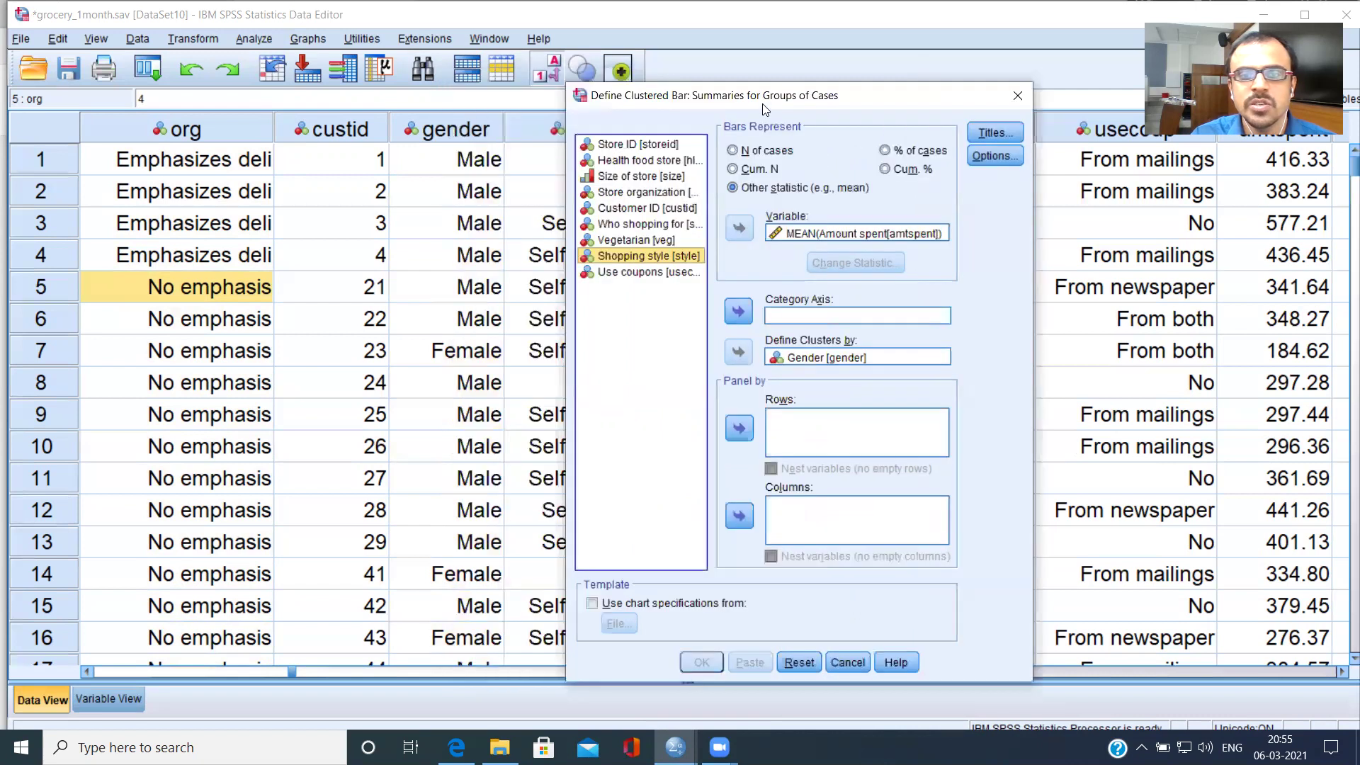
{"action": "left_click", "coordinate": [660, 192]}
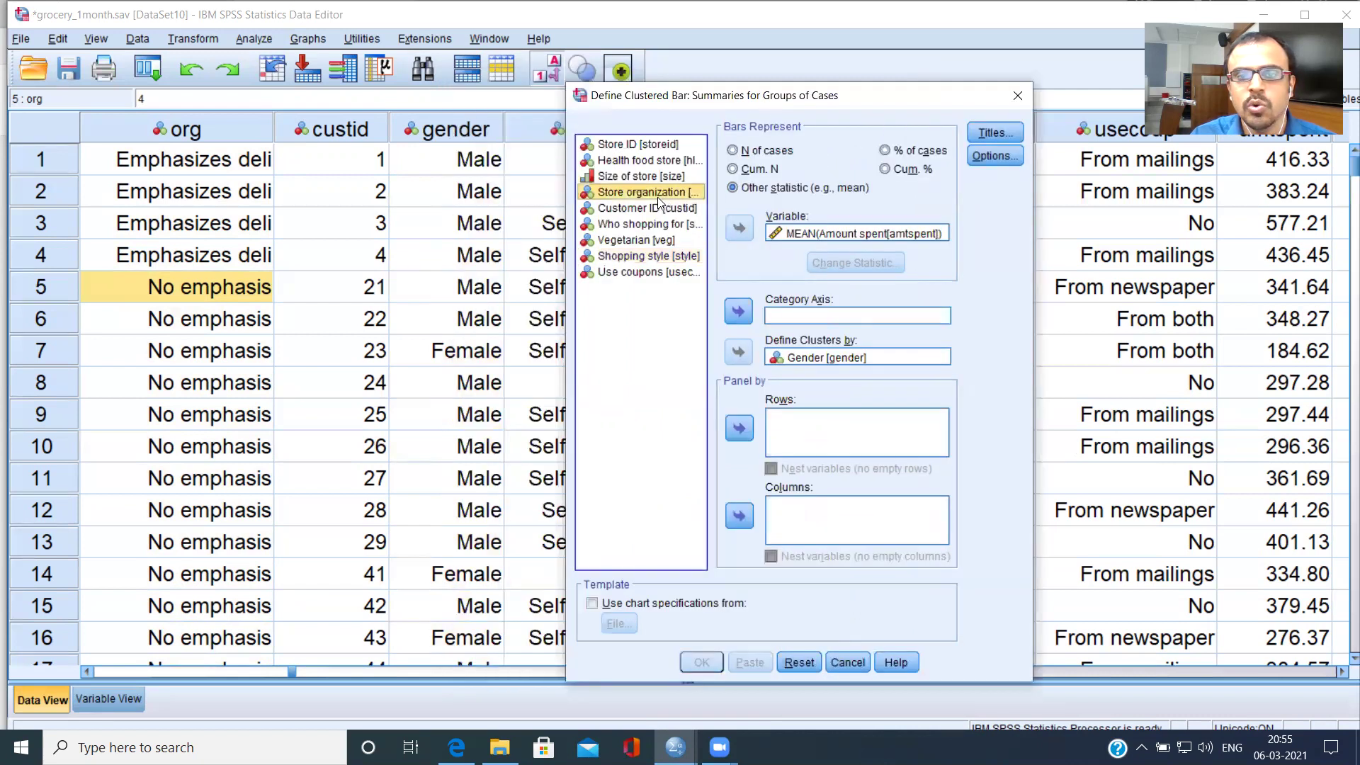
{"action": "left_click", "coordinate": [739, 320]}
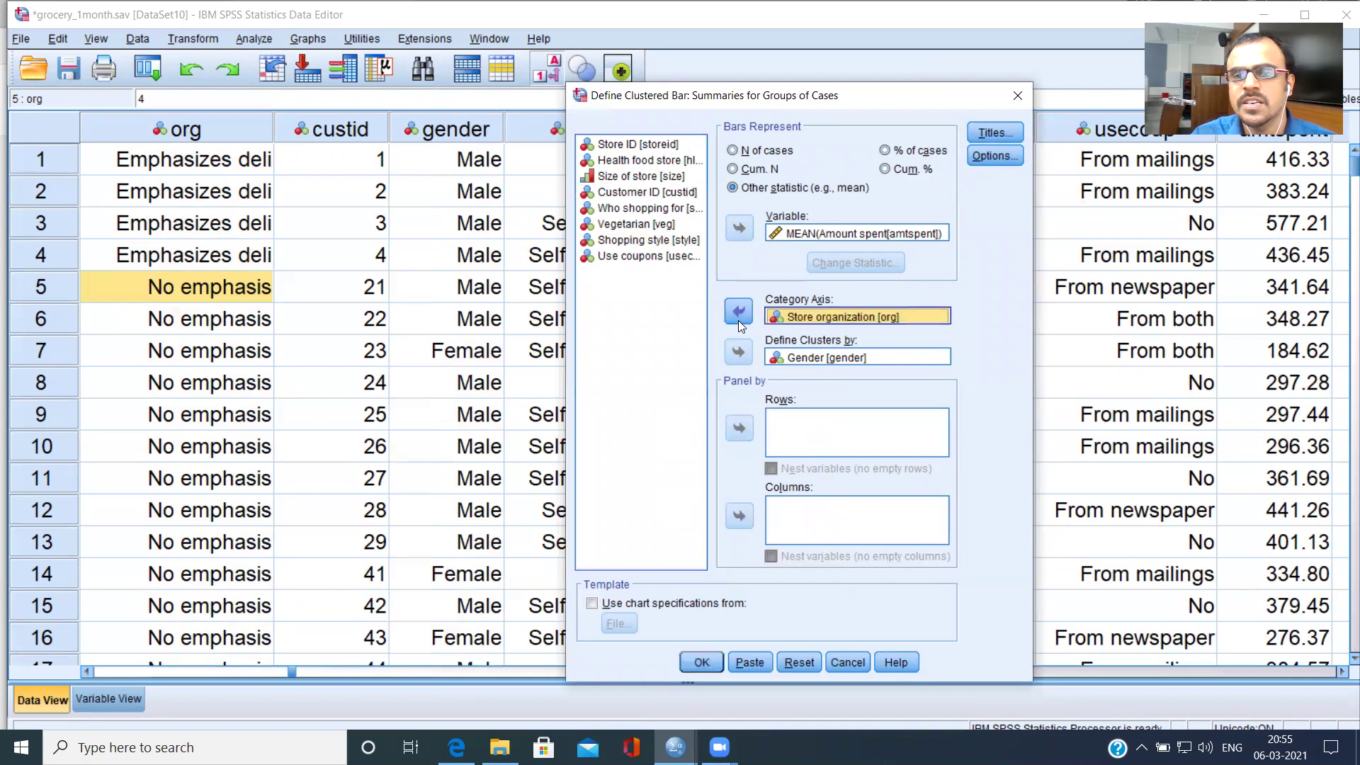
{"action": "left_click", "coordinate": [715, 661]}
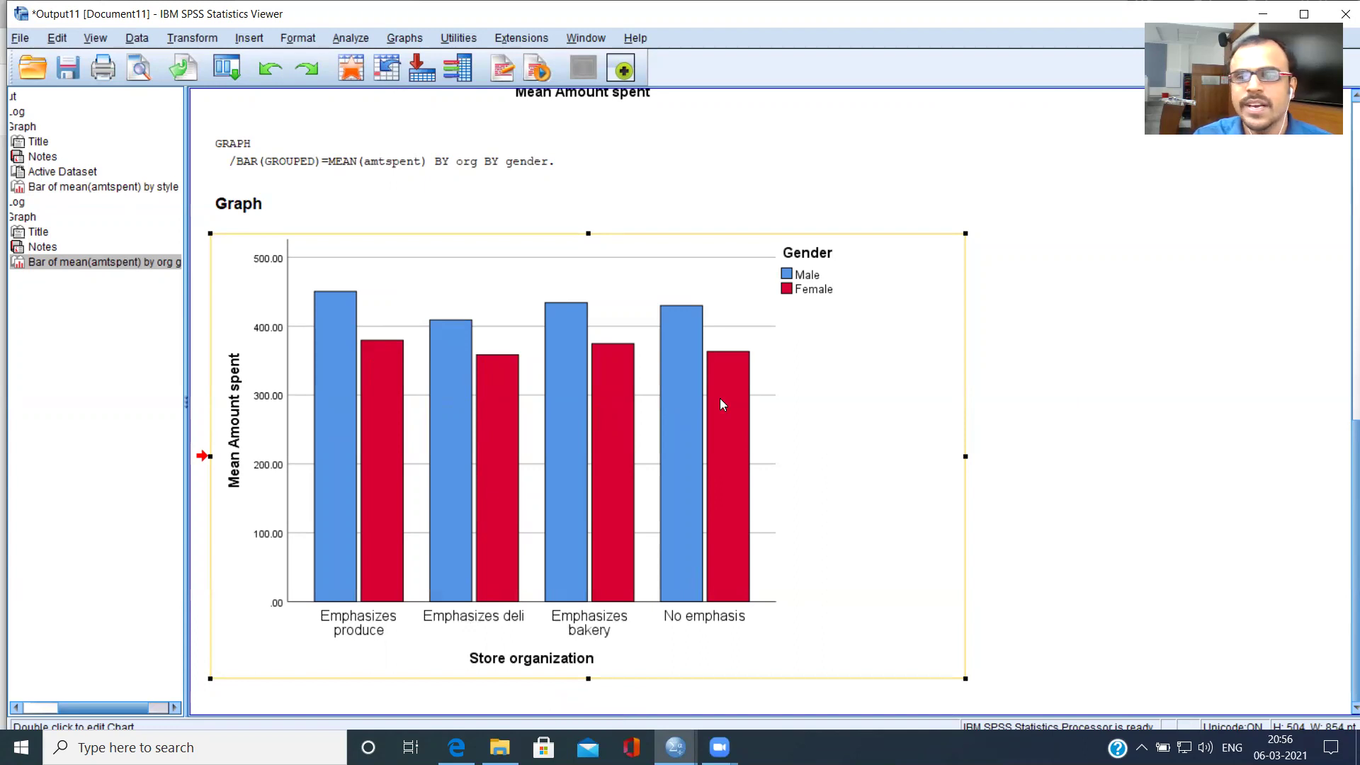
Reopen the recent Clustered Bar setup and replace Store organization with Use coupons on the category axis
{"action": "left_click", "coordinate": [234, 78]}
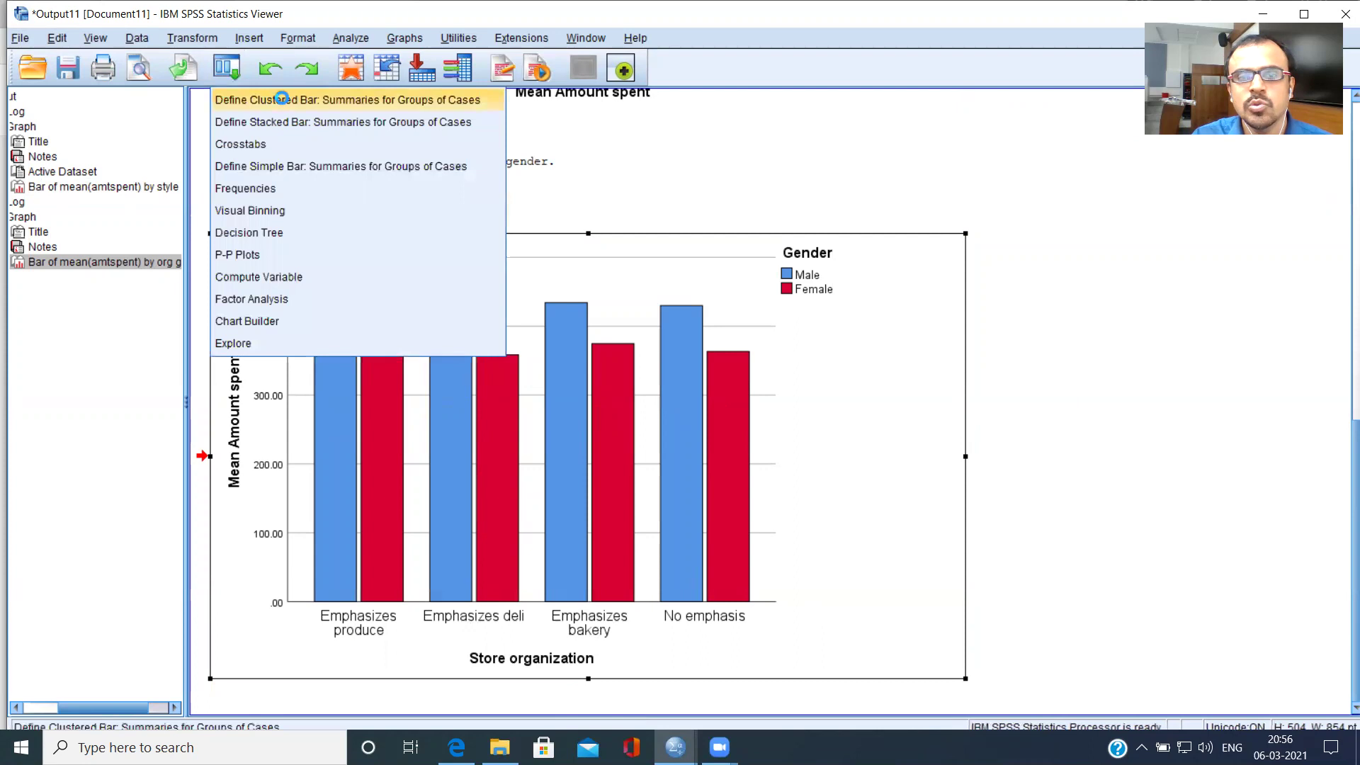
{"action": "left_click", "coordinate": [283, 100]}
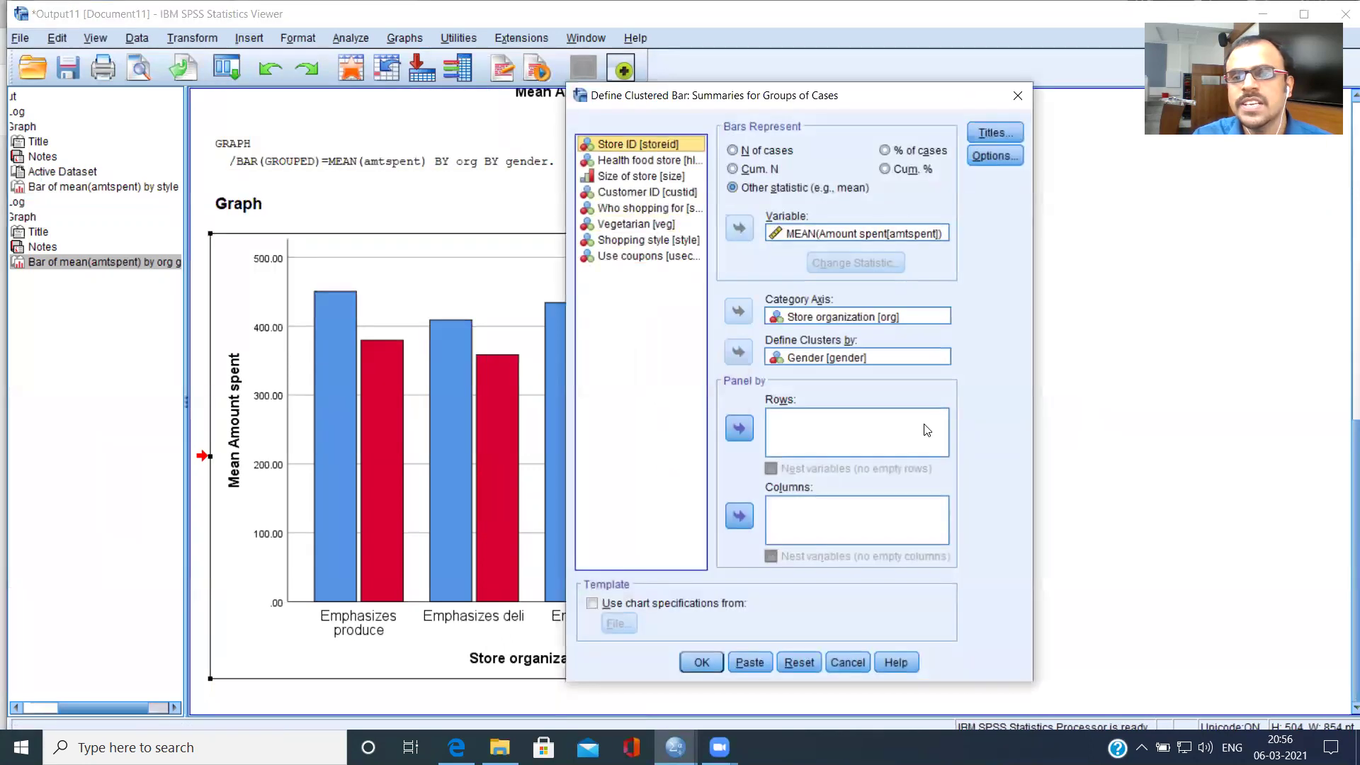
{"action": "left_click", "coordinate": [820, 317]}
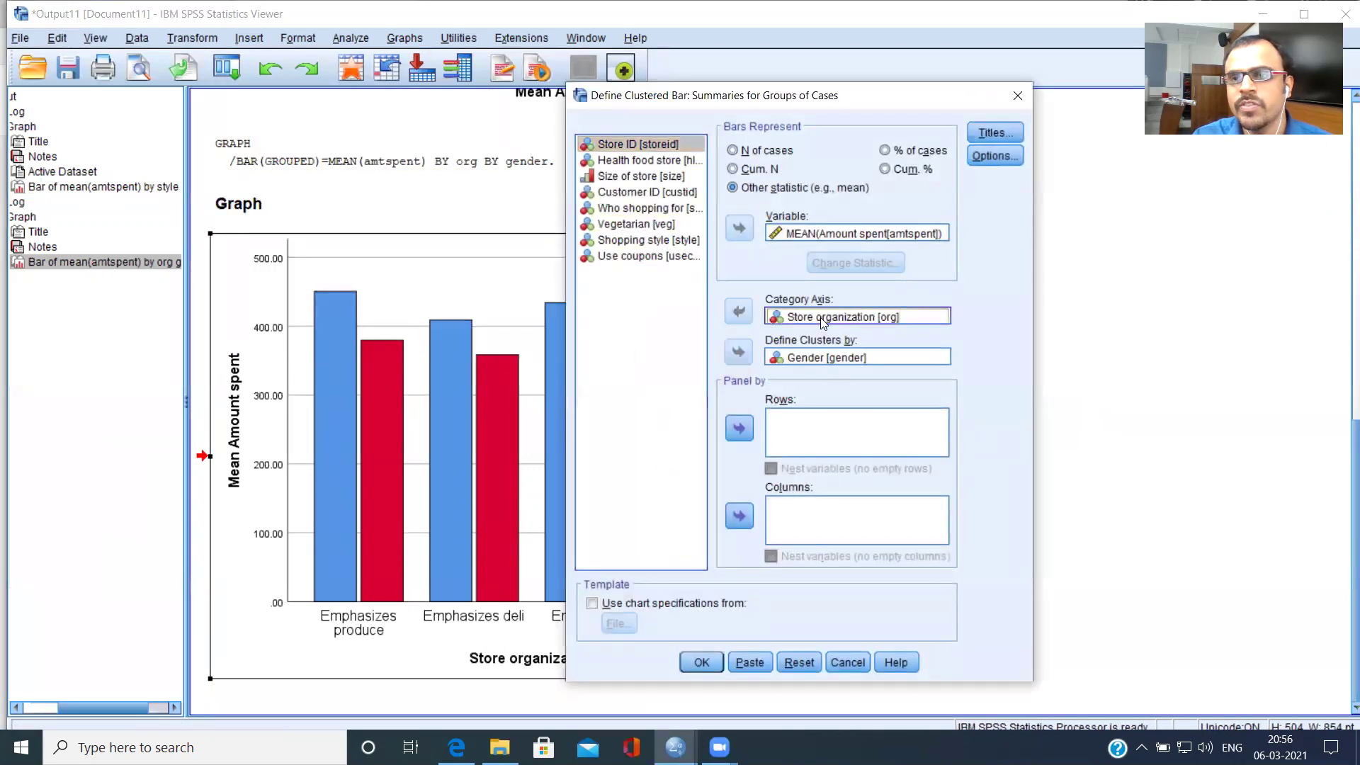
{"action": "left_click", "coordinate": [737, 312]}
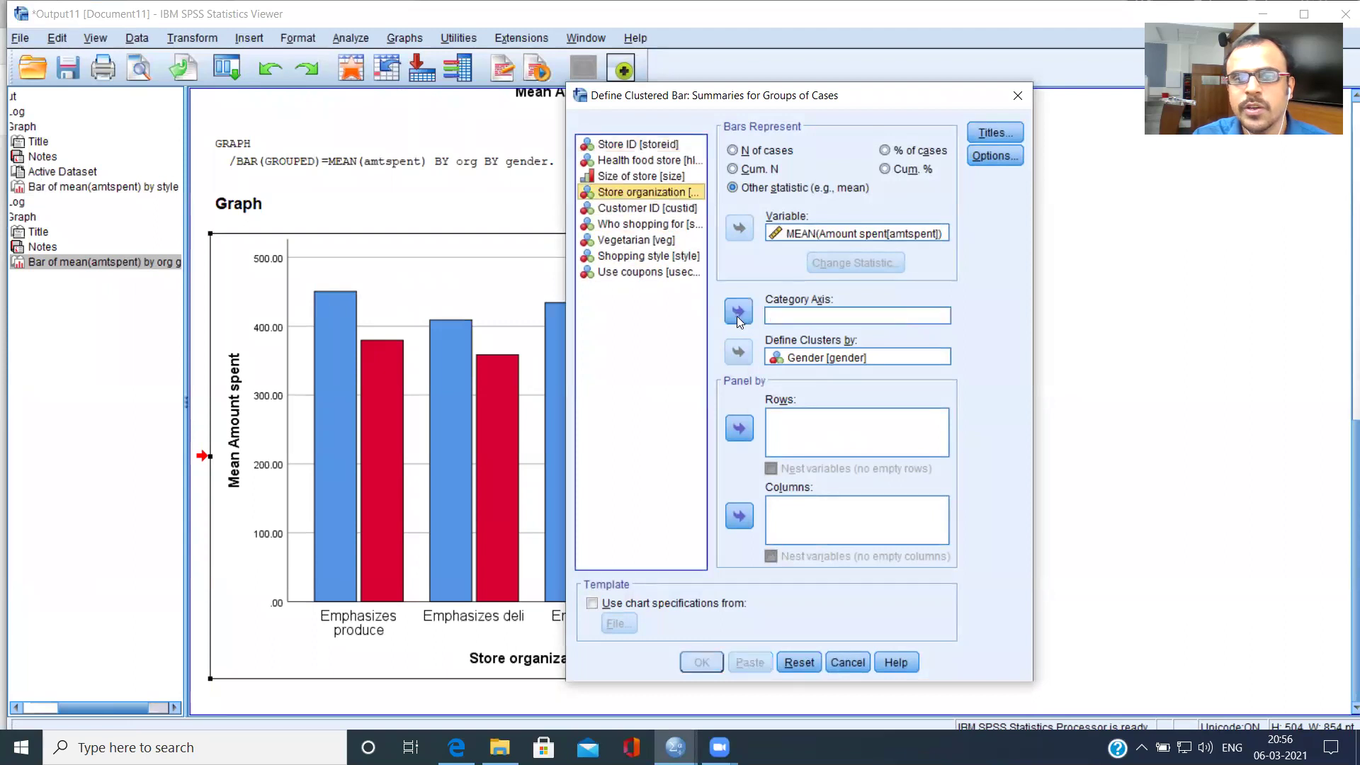
{"action": "left_click", "coordinate": [666, 262]}
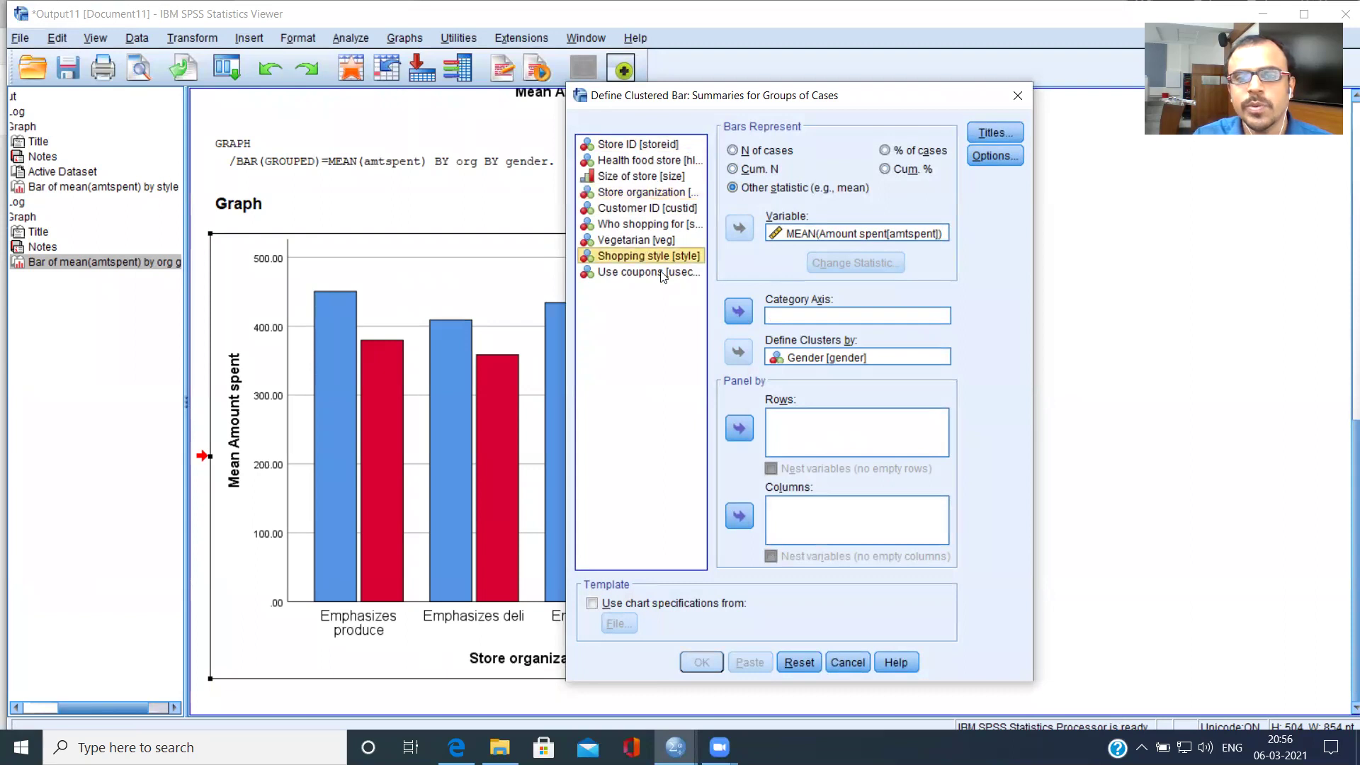
{"action": "left_click", "coordinate": [663, 278]}
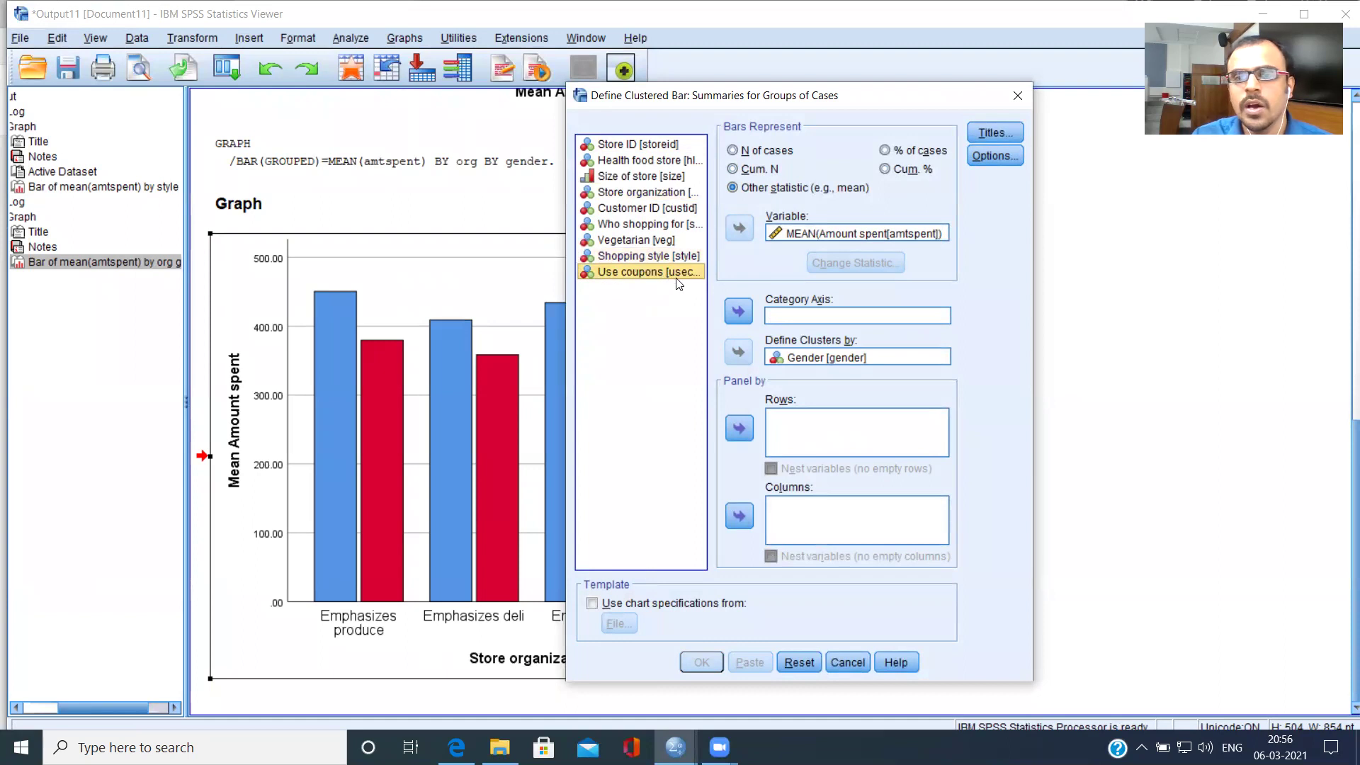
{"action": "left_click", "coordinate": [739, 312]}
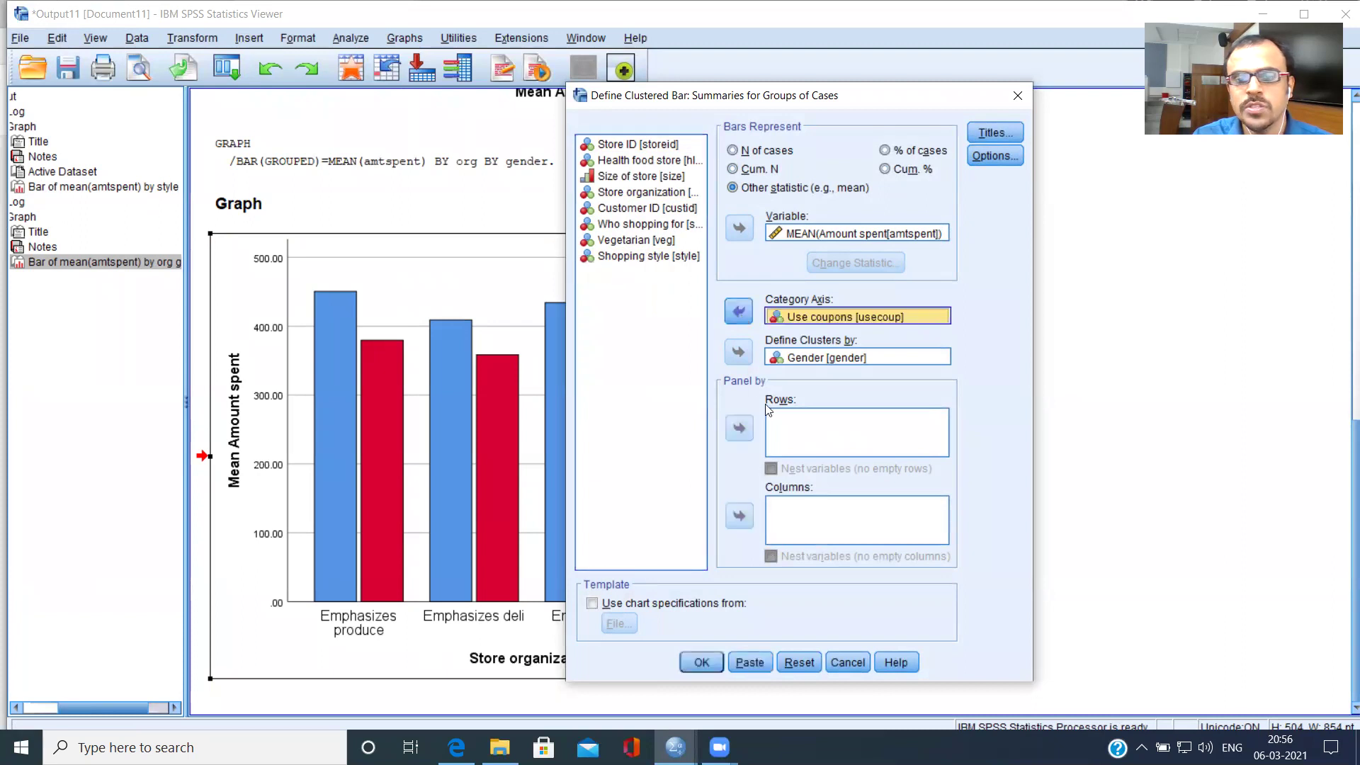
Create the coupon-use chart, open it in the Chart Editor and transpose it to horizontal bars
{"action": "left_click", "coordinate": [702, 662]}
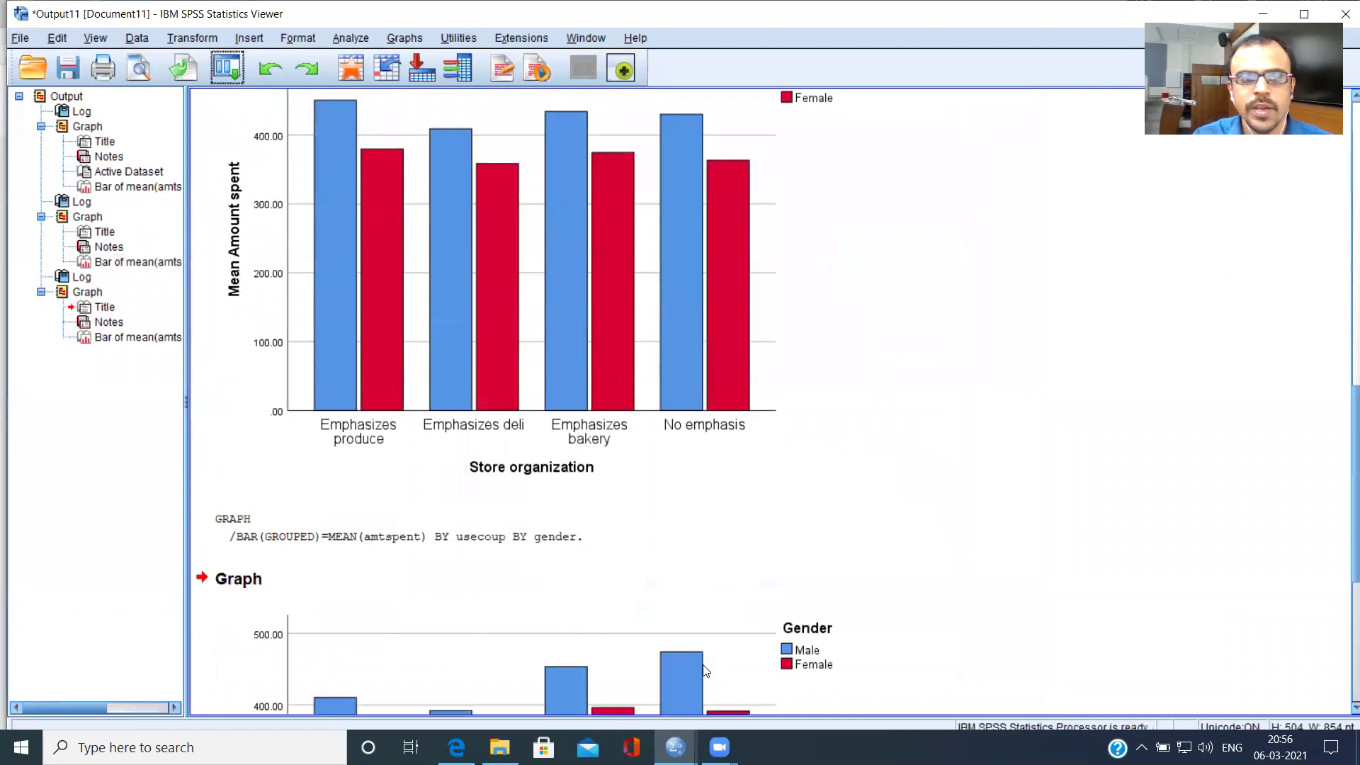
{"action": "left_click", "coordinate": [131, 187]}
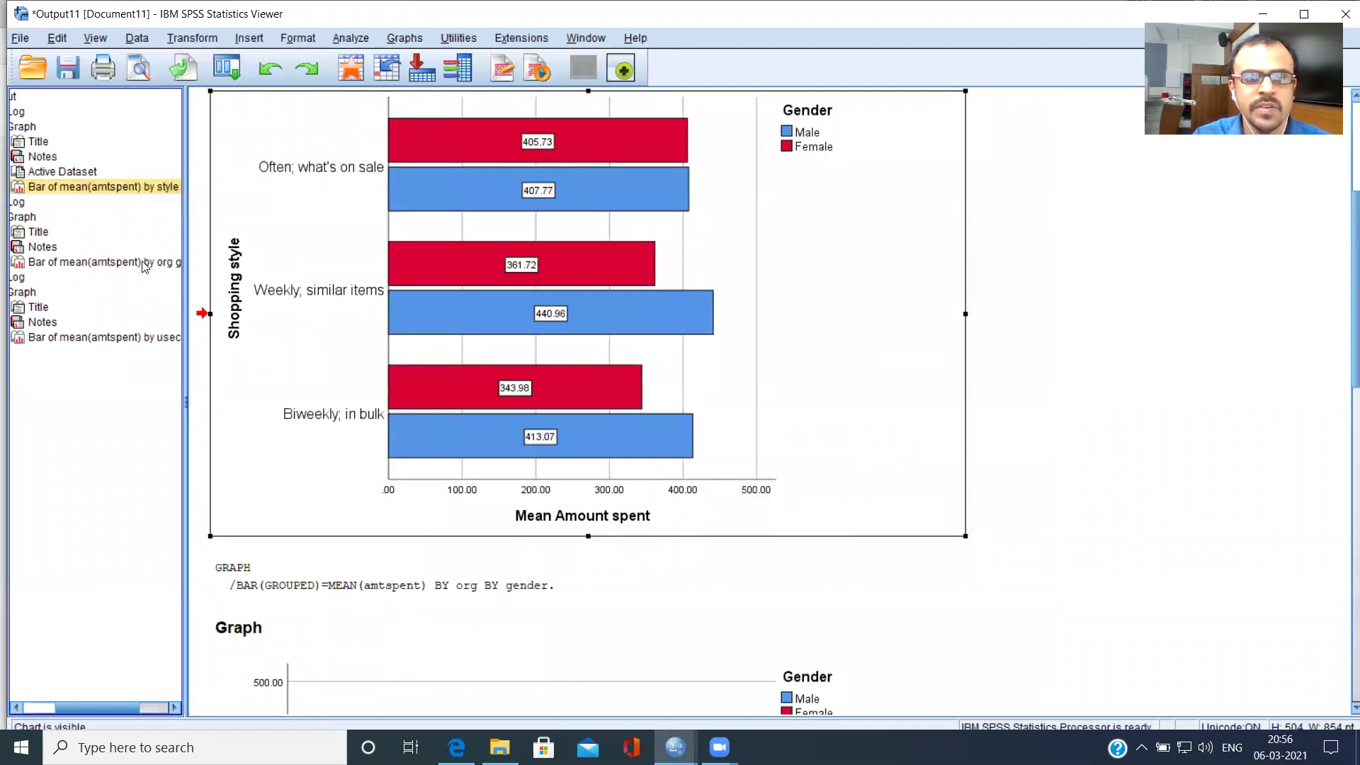
{"action": "left_click", "coordinate": [92, 265]}
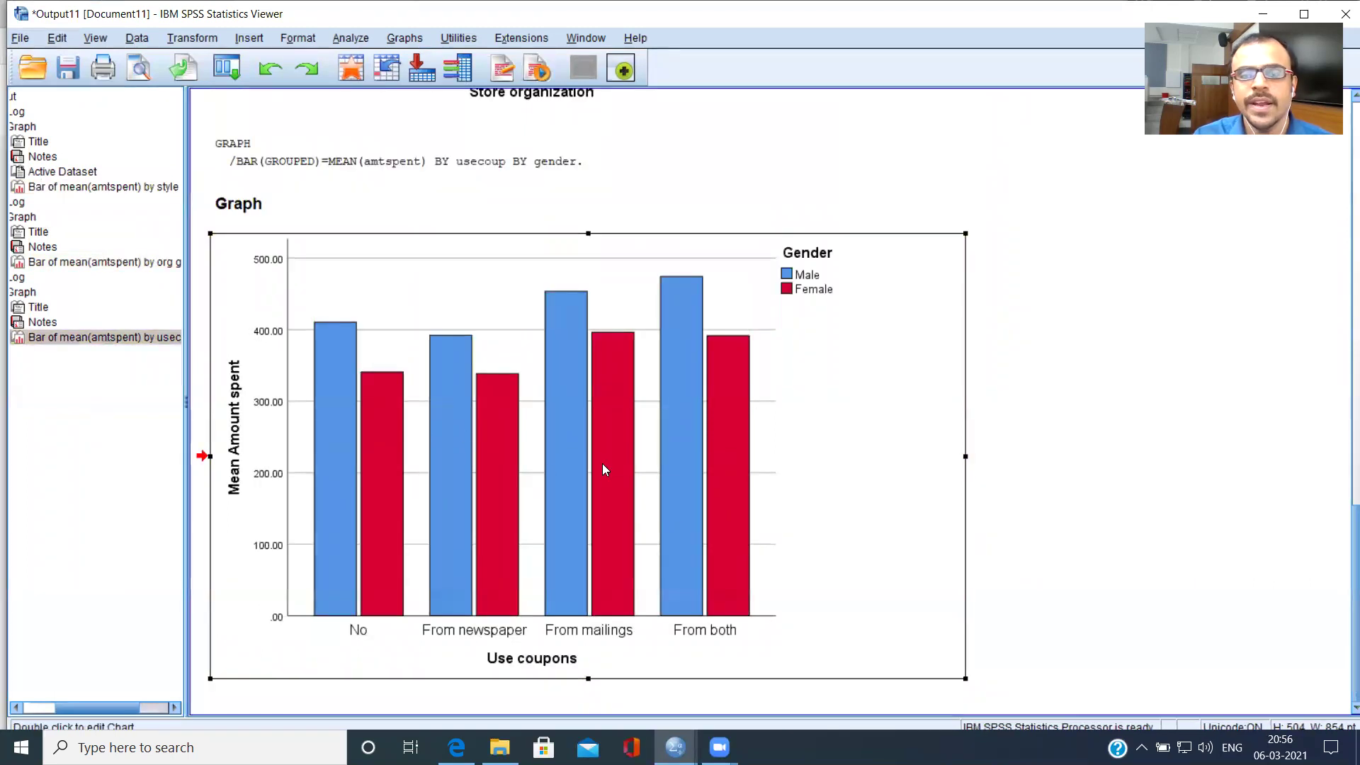
{"action": "double_click", "coordinate": [604, 470]}
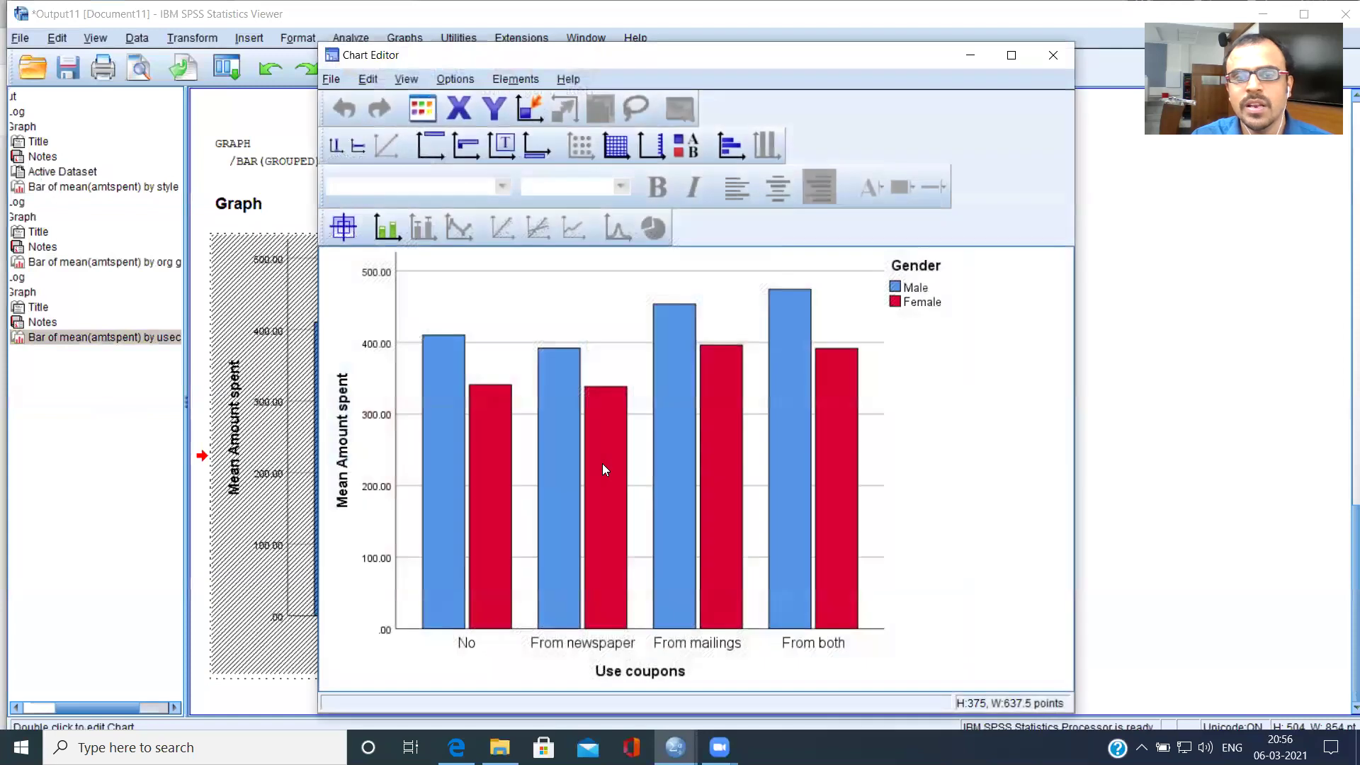
{"action": "left_click", "coordinate": [731, 152]}
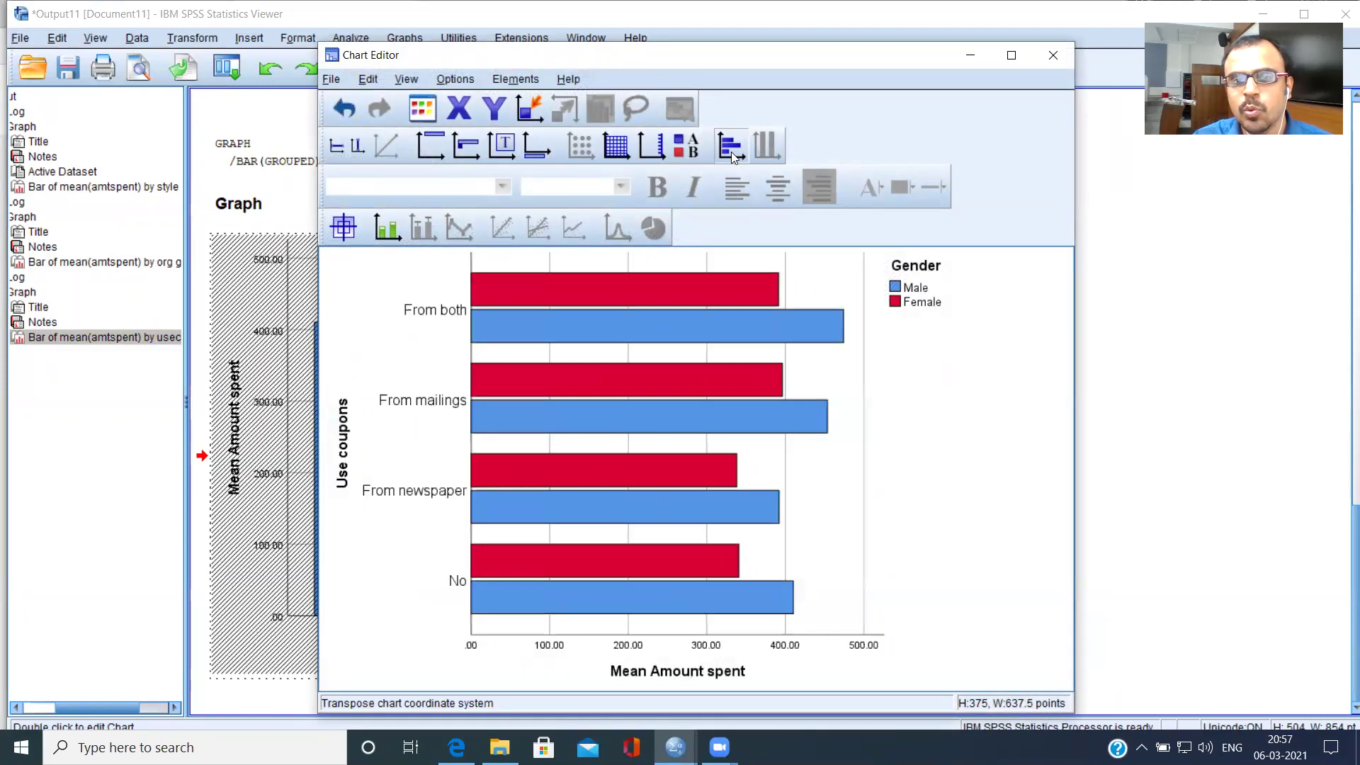
Add mean data labels to all eight bars: From both, From mailings, From newspaper and No, female and male
{"action": "left_click", "coordinate": [342, 226]}
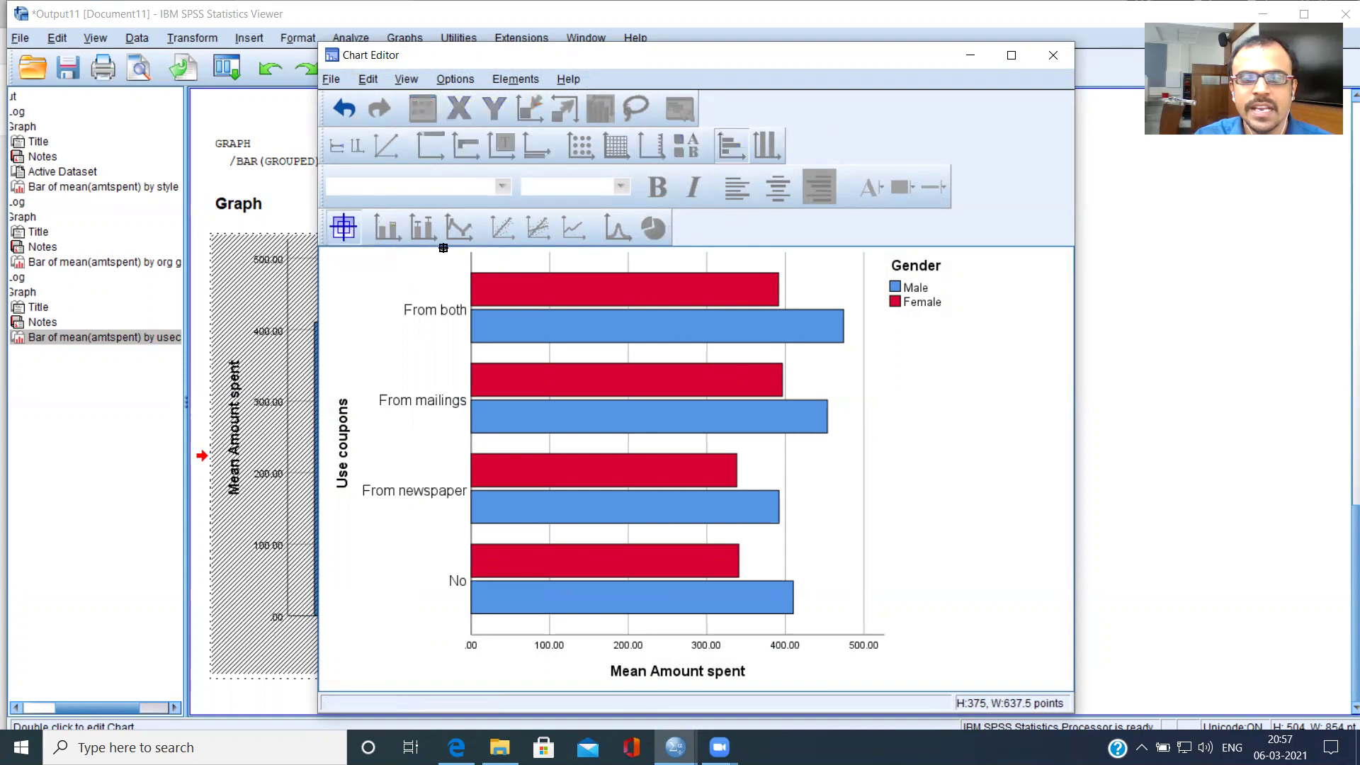
{"action": "left_click", "coordinate": [694, 294]}
{"action": "left_click", "coordinate": [687, 324]}
{"action": "left_click", "coordinate": [646, 376]}
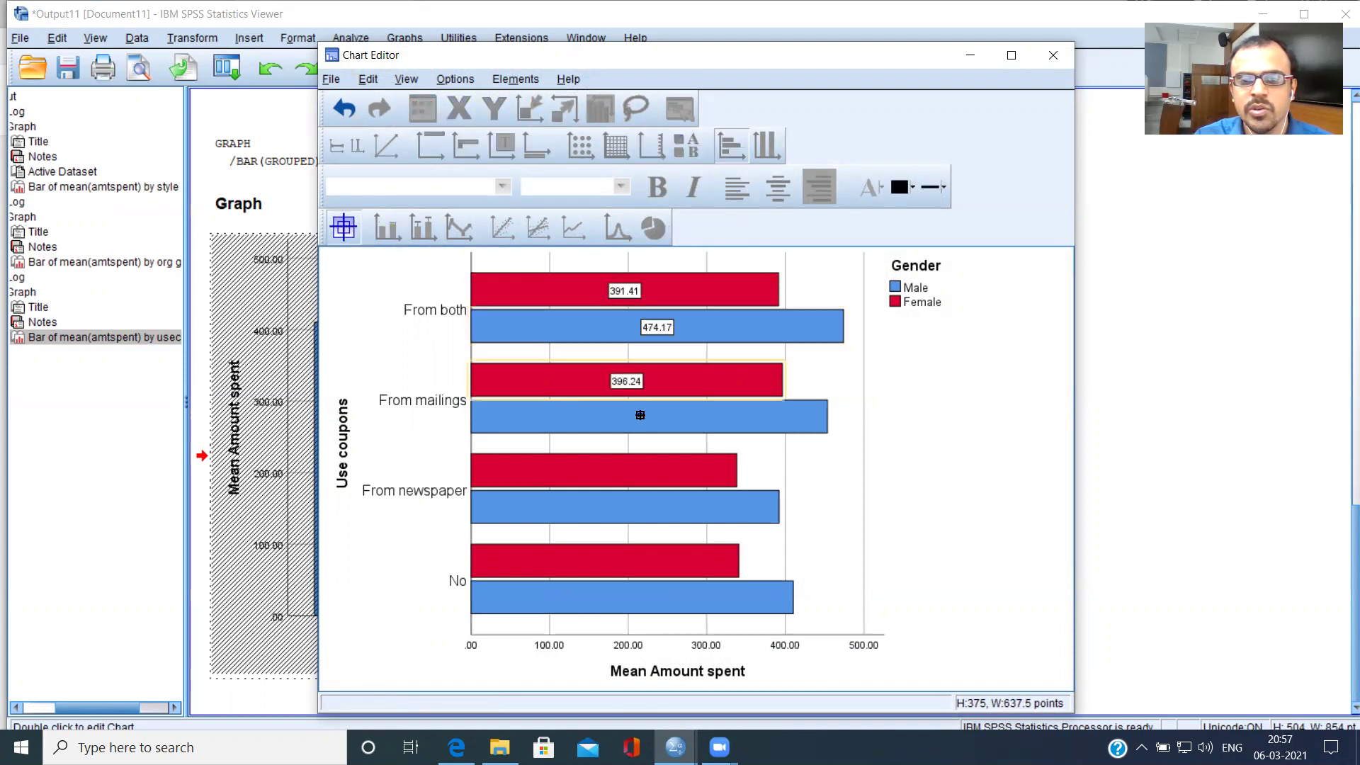
{"action": "left_click", "coordinate": [642, 415]}
{"action": "left_click", "coordinate": [625, 475]}
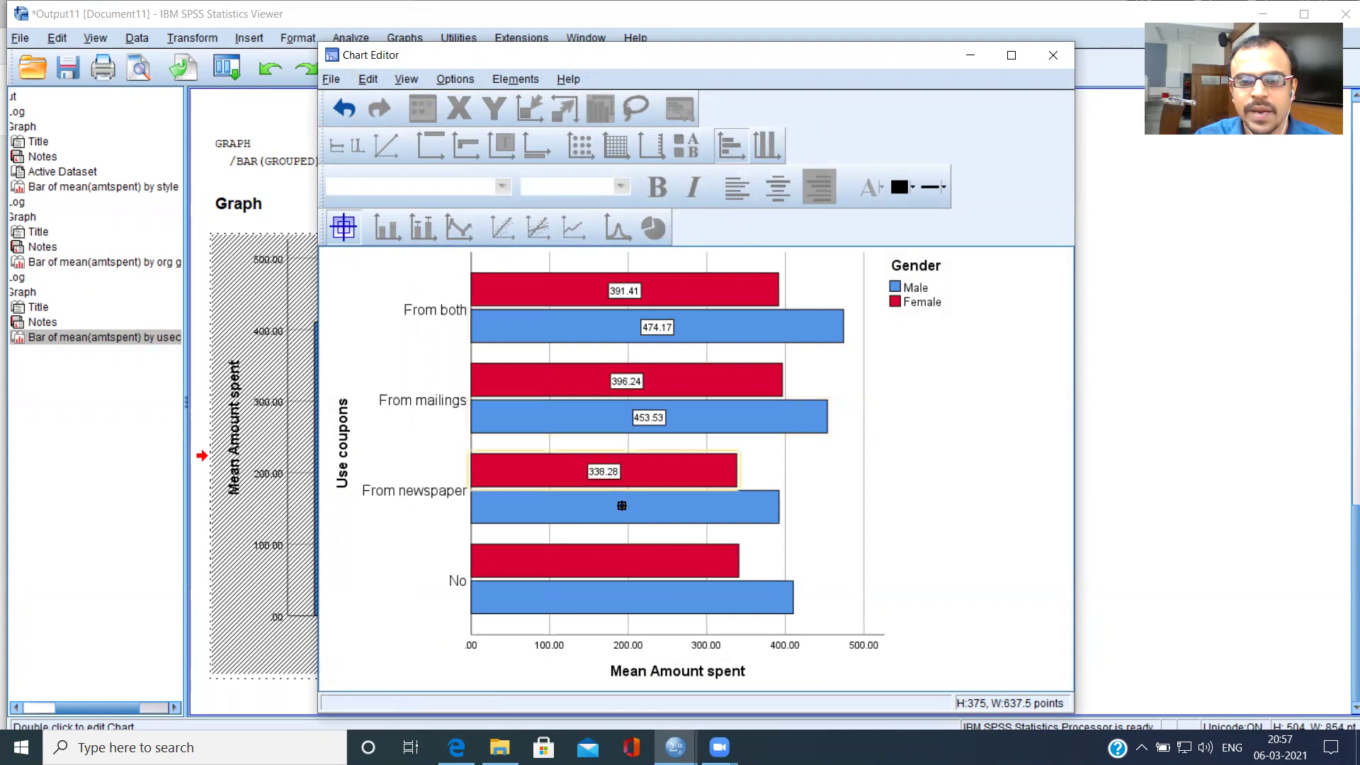
{"action": "left_click", "coordinate": [621, 505]}
{"action": "left_click", "coordinate": [629, 564]}
{"action": "left_click", "coordinate": [626, 603]}
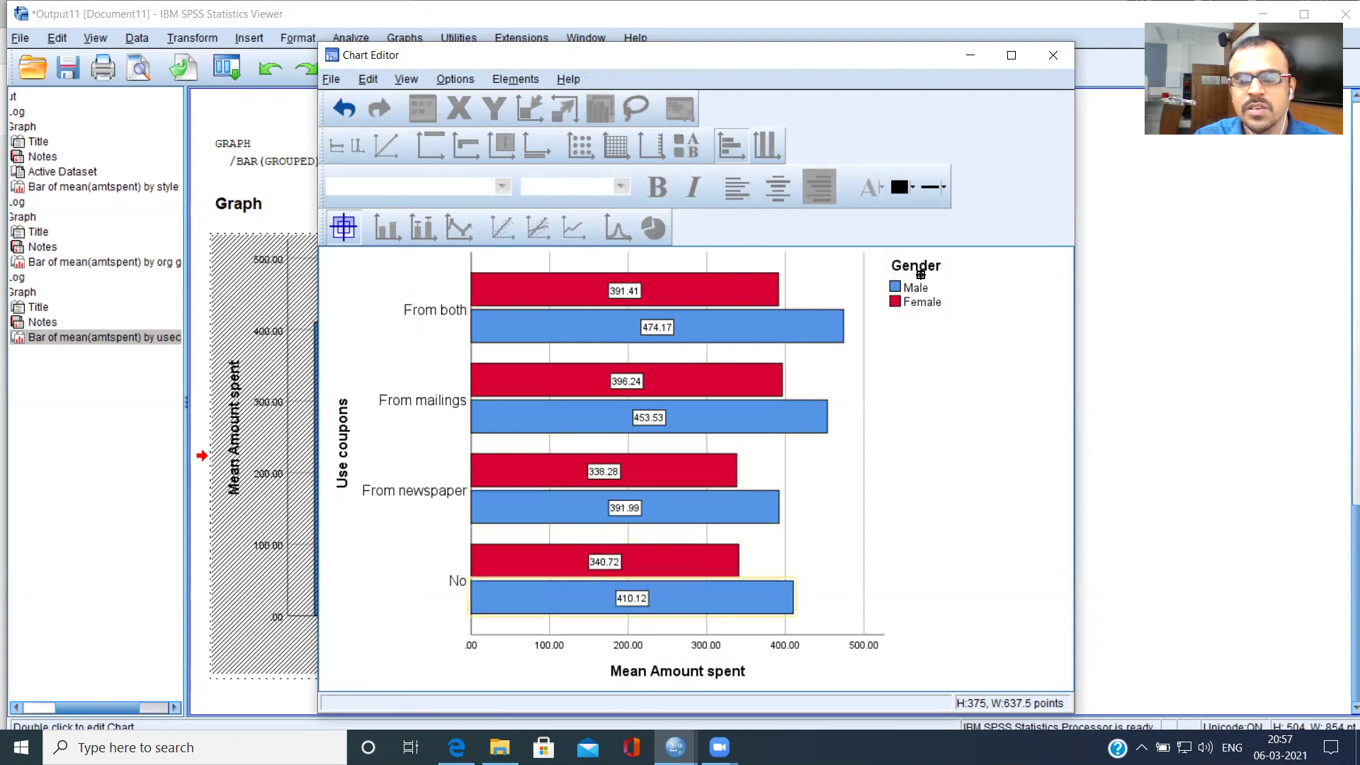
{"action": "left_click", "coordinate": [1011, 55]}
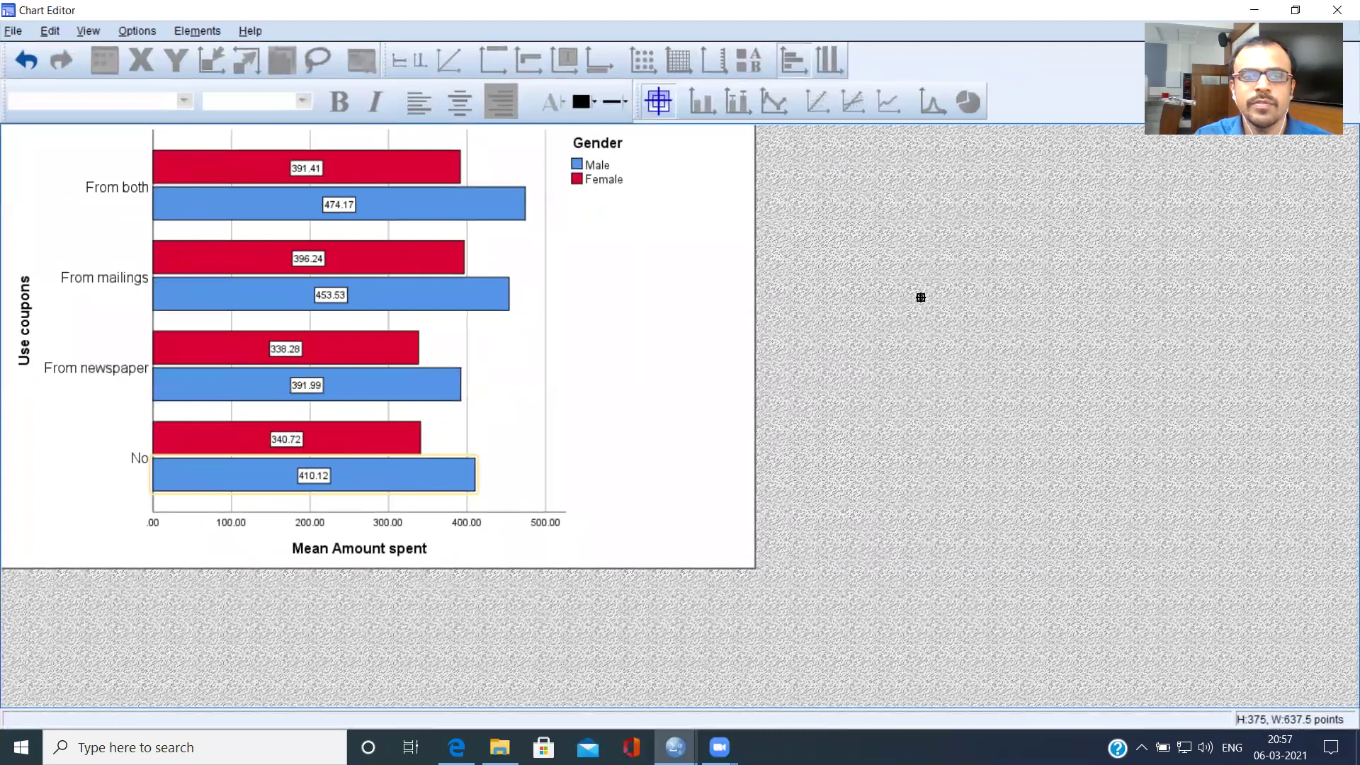